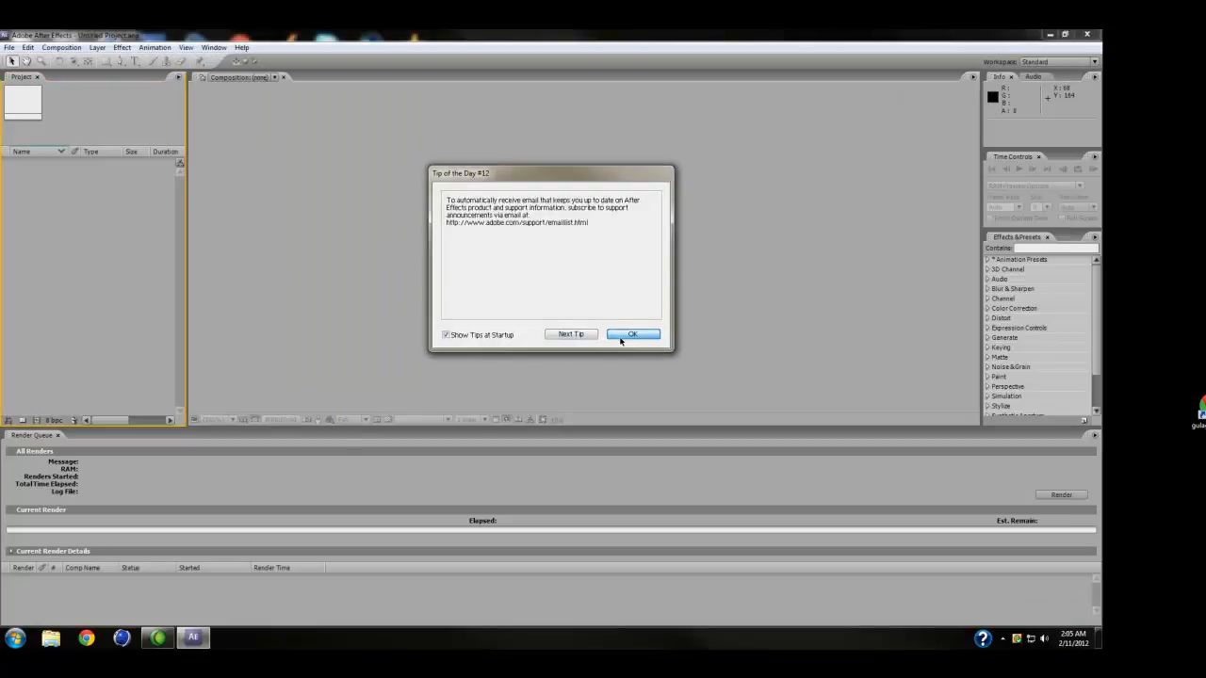
Step: Dismiss the startup tip and open the Resistance Example video from Motion Tracking's Project Files folder, showing all file formats
left_click(626, 338)
left_click(9, 47)
left_click(32, 74)
left_click(35, 143)
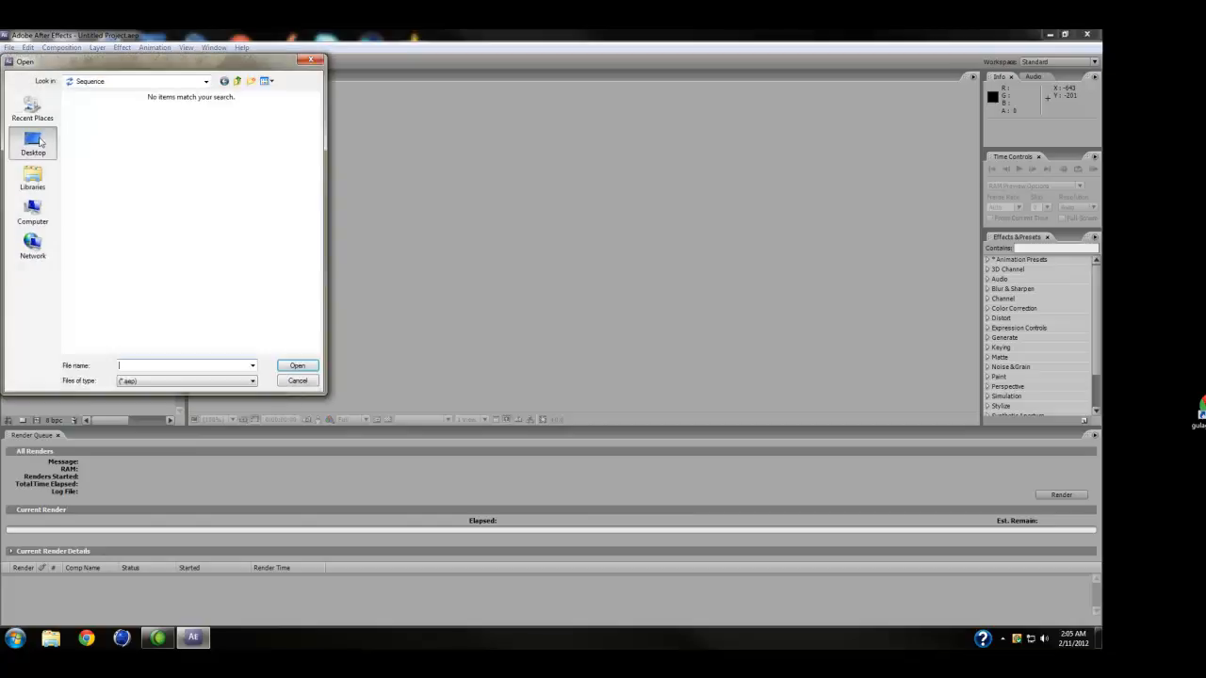
double_click(129, 200)
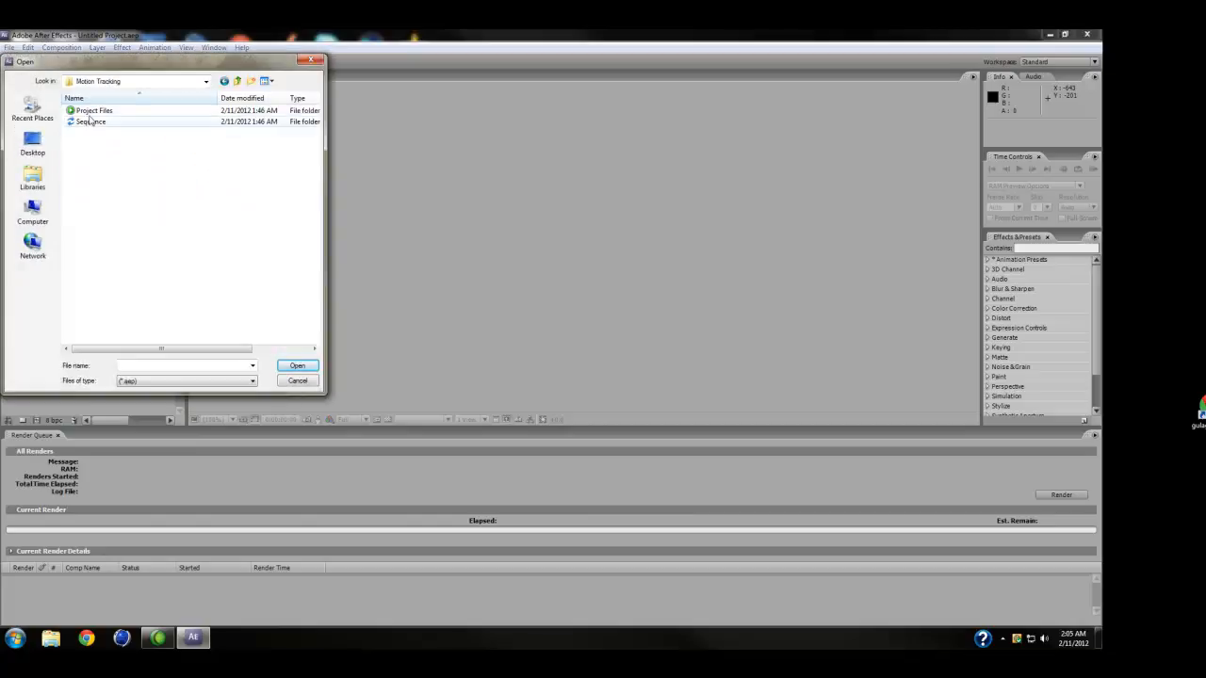
double_click(91, 118)
left_click(151, 382)
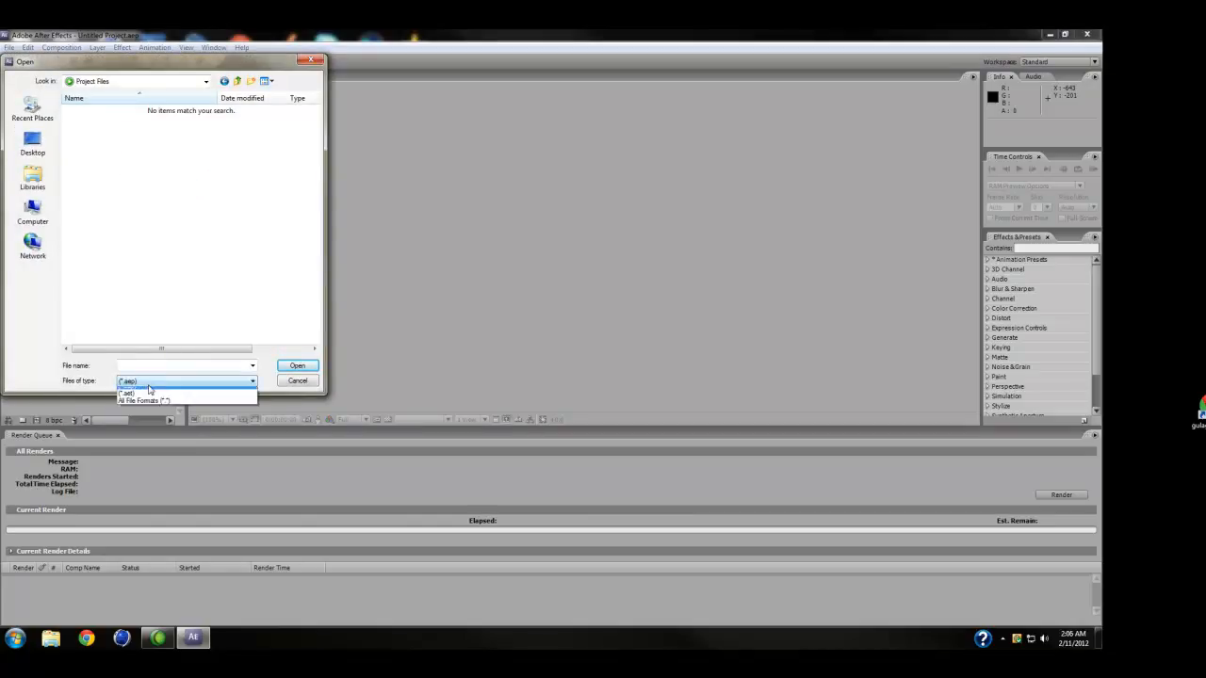
left_click(148, 405)
left_click(97, 114)
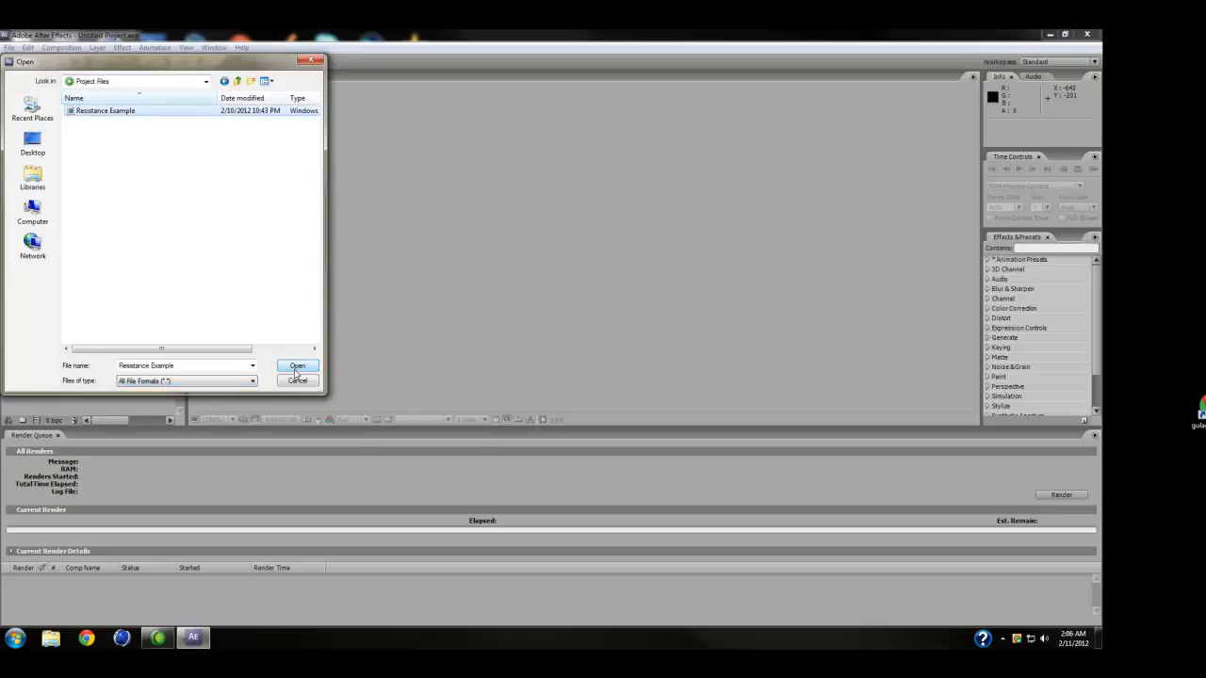
left_click(296, 365)
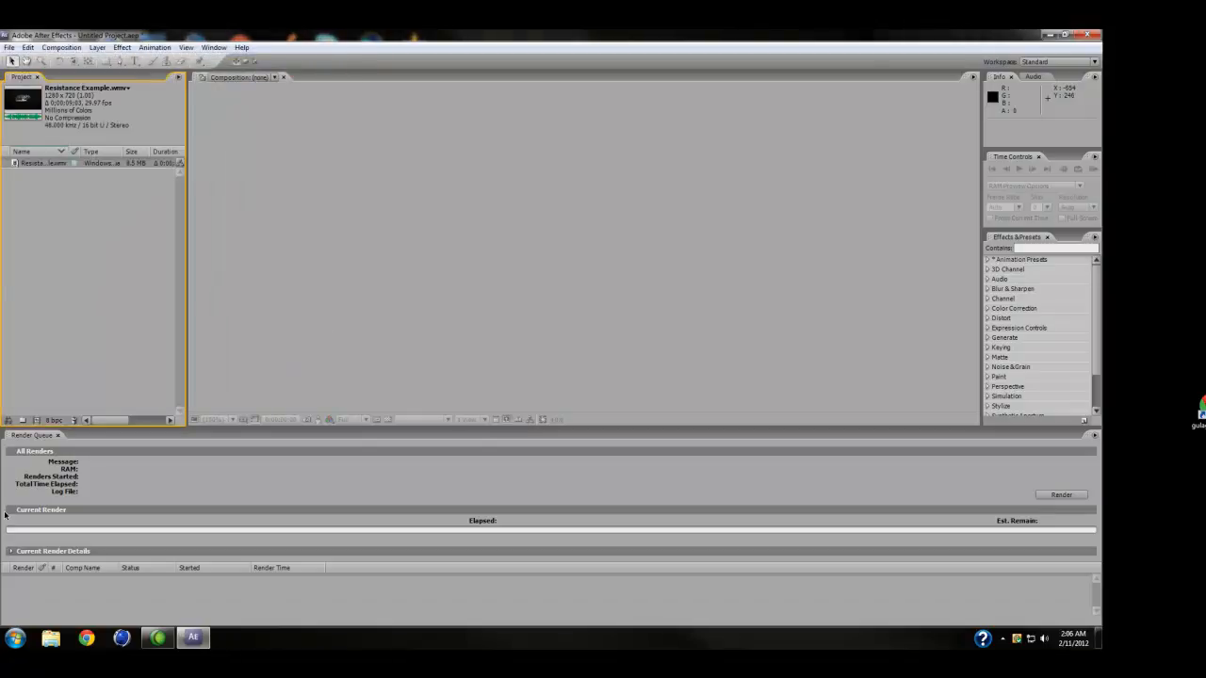
Step: Add the Resistance Example footage to the render queue and try to set its output format to JPEG Sequence
left_click_drag(24, 99, 28, 589)
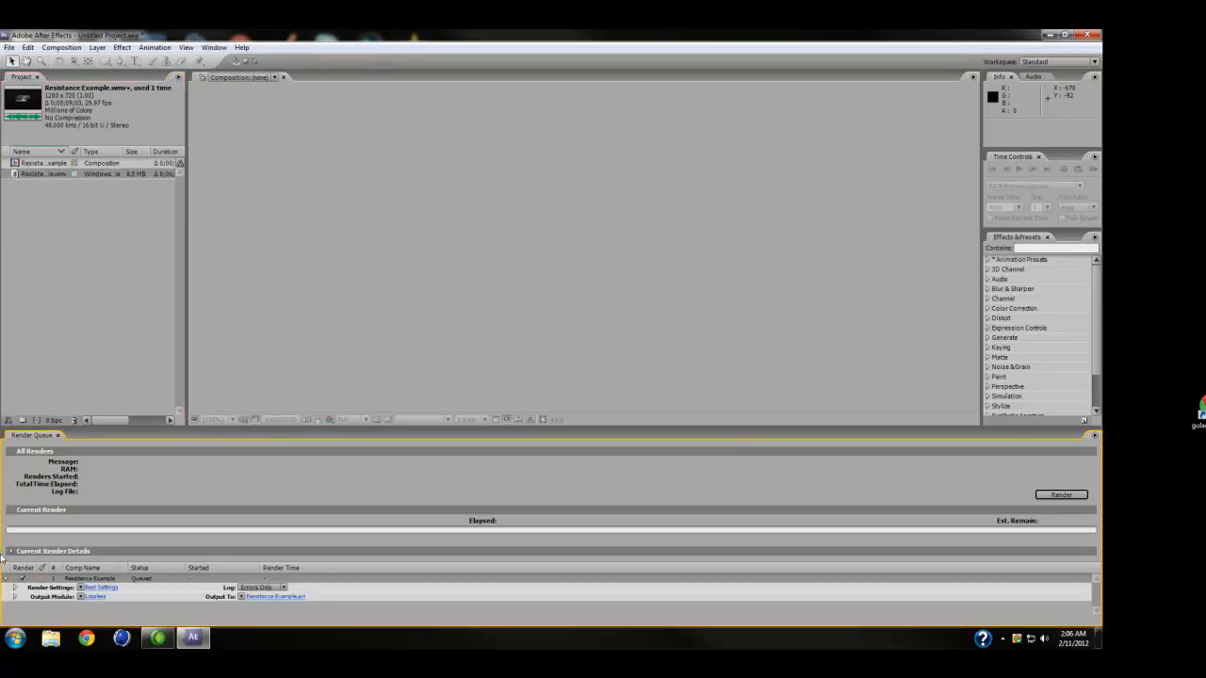
left_click(94, 597)
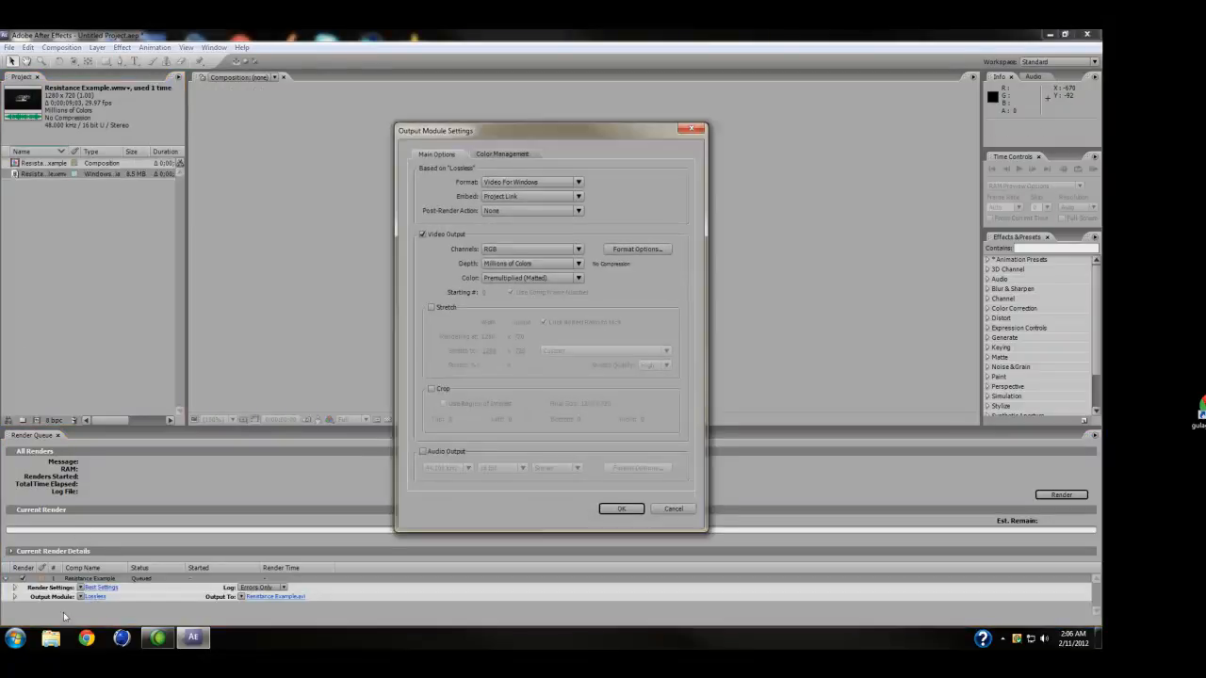
left_click(520, 182)
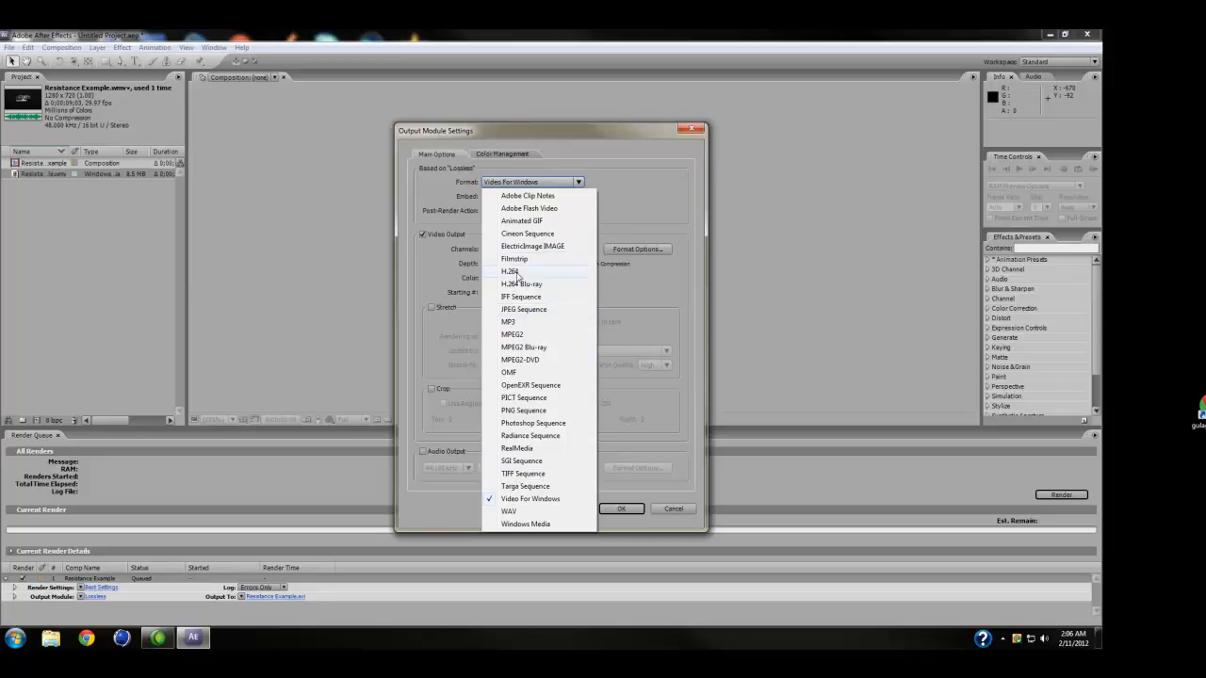
left_click(519, 309)
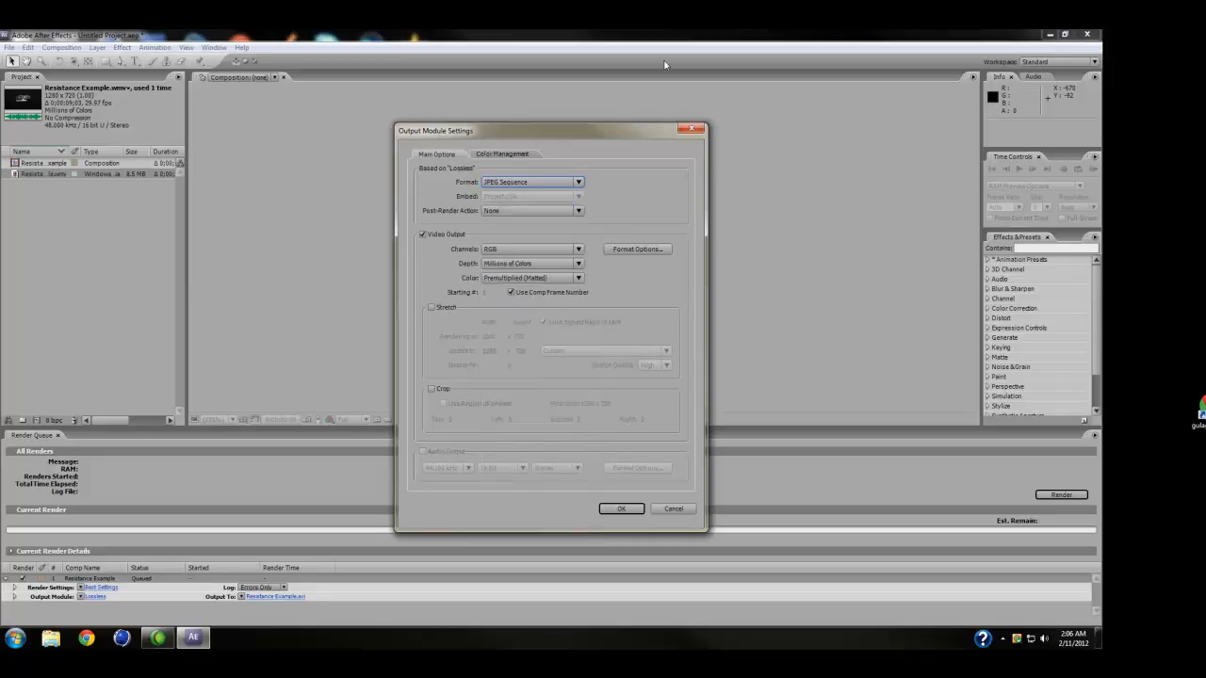
left_click(690, 131)
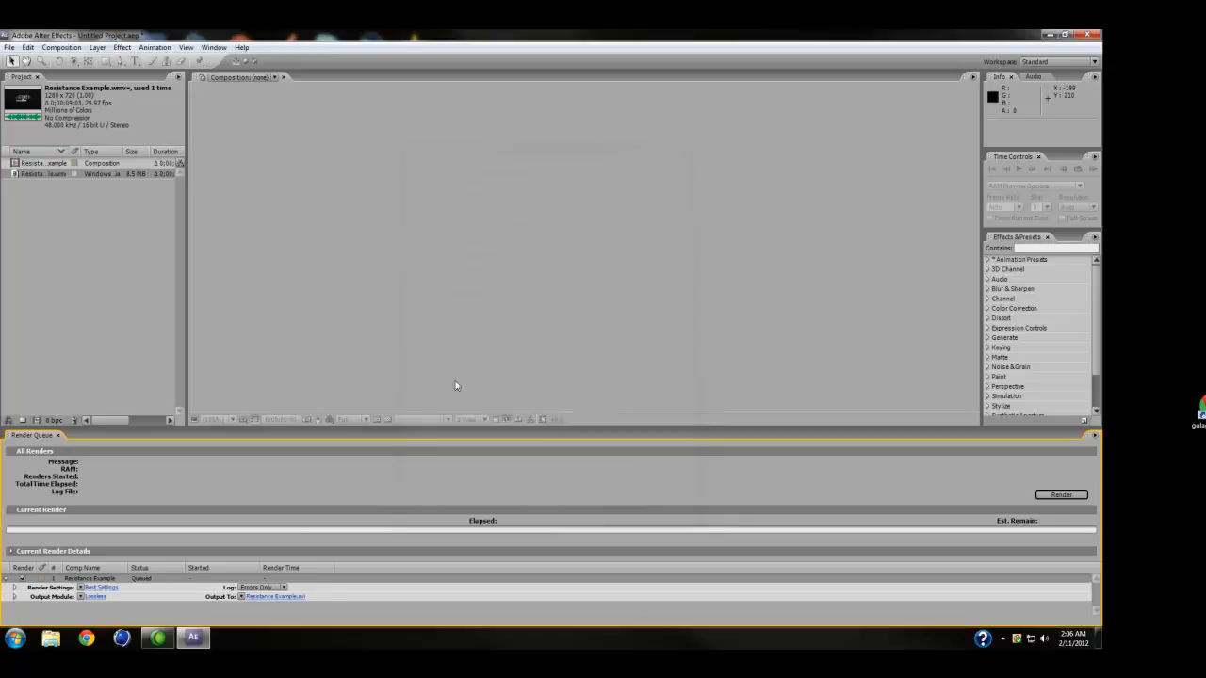
Step: Set the render output to a file named Seq in Motion Tracking's Sequence folder and render it
left_click(288, 597)
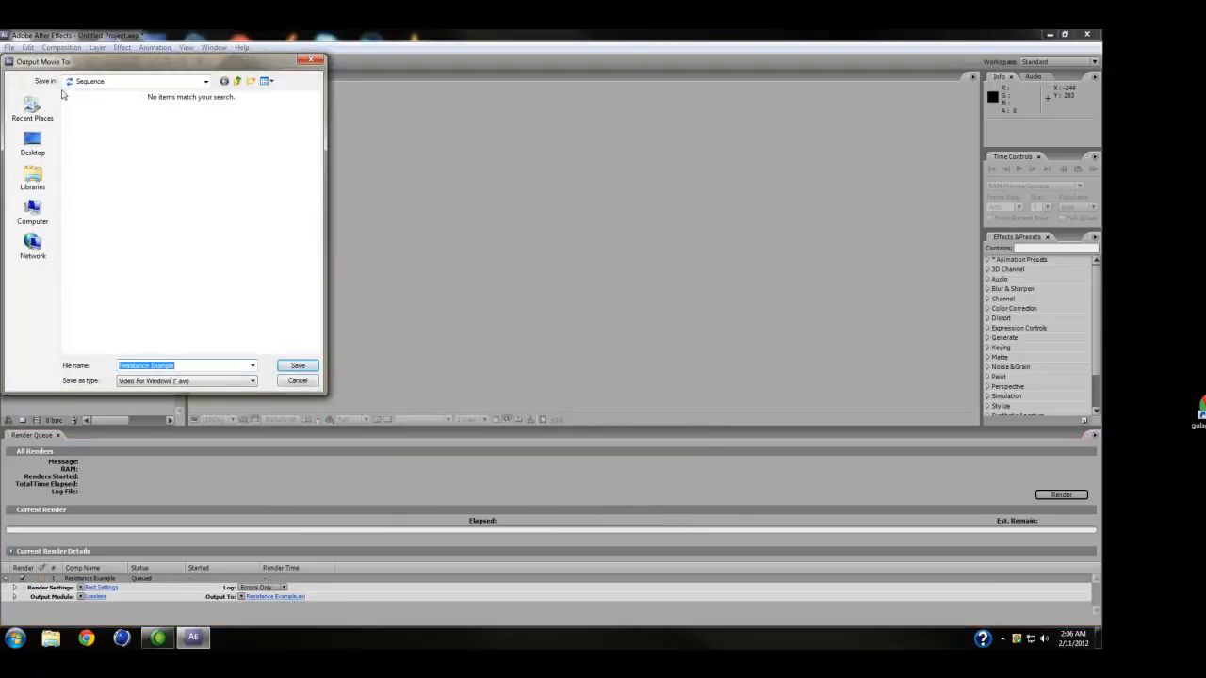
left_click(107, 83)
left_click(196, 225)
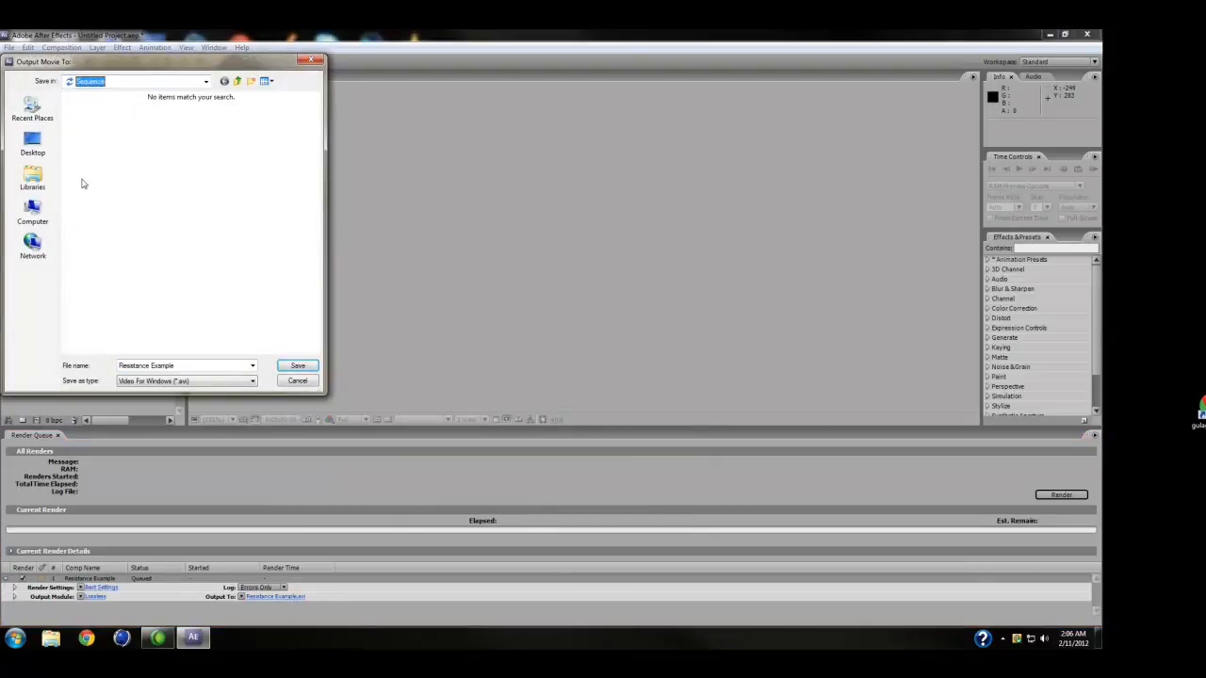
left_click(37, 155)
left_click(98, 206)
double_click(98, 207)
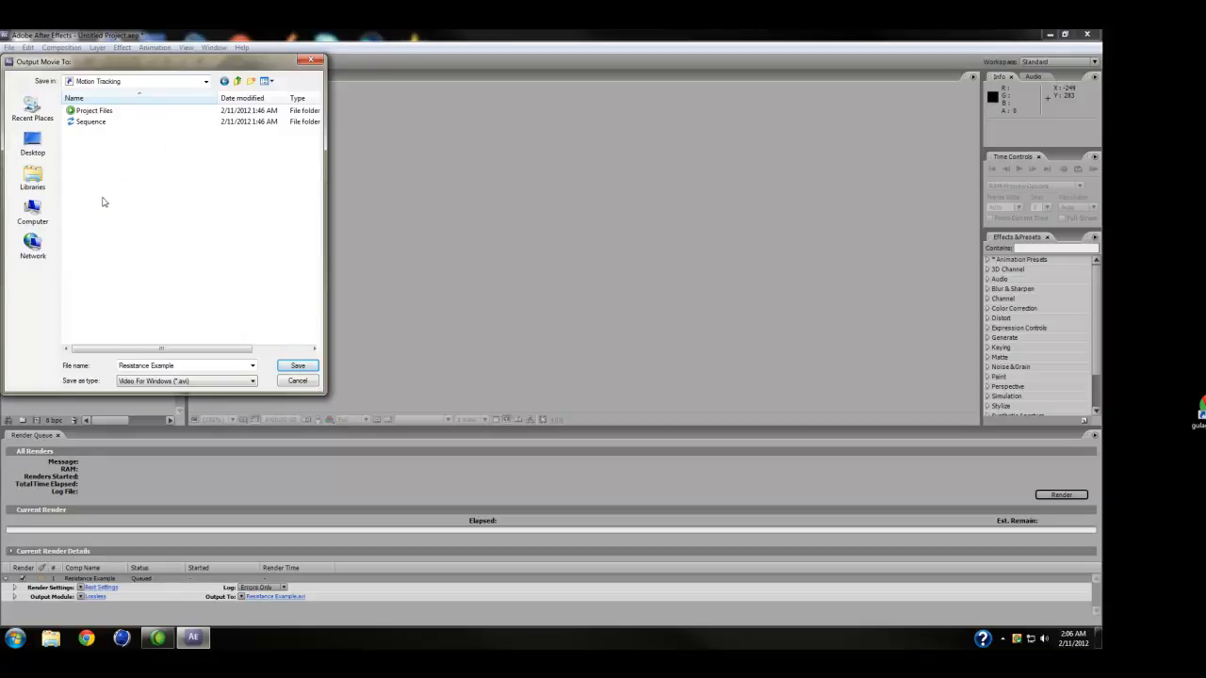
double_click(99, 122)
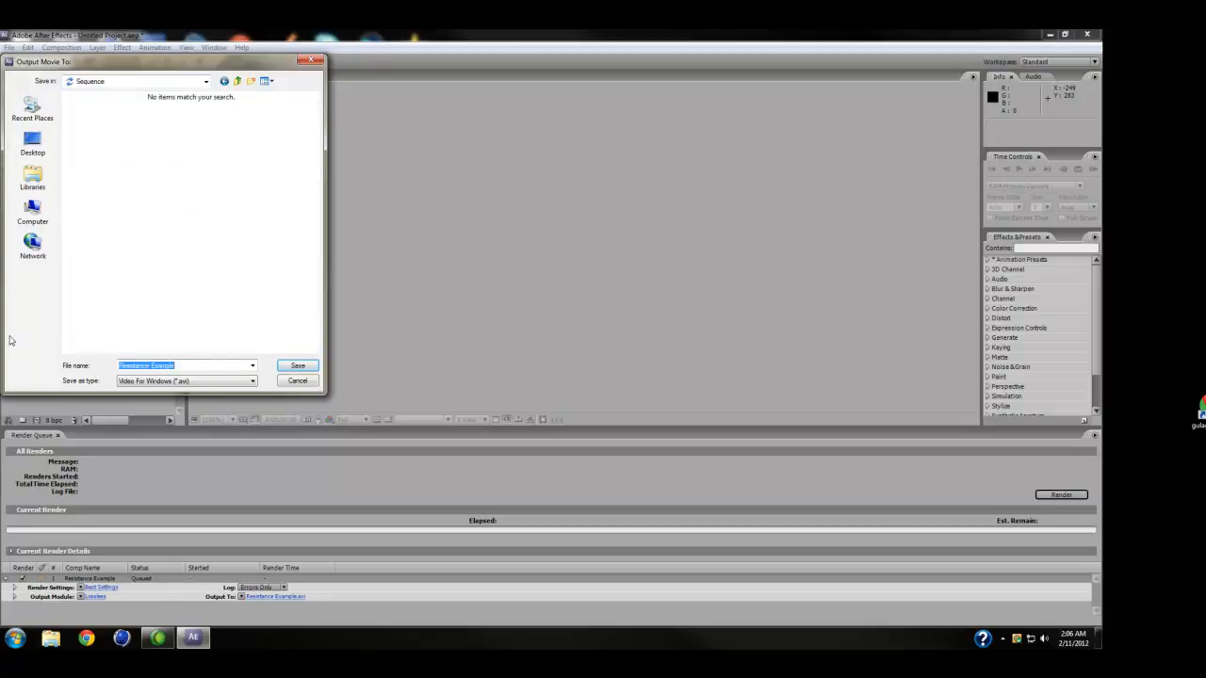
type("Seq")
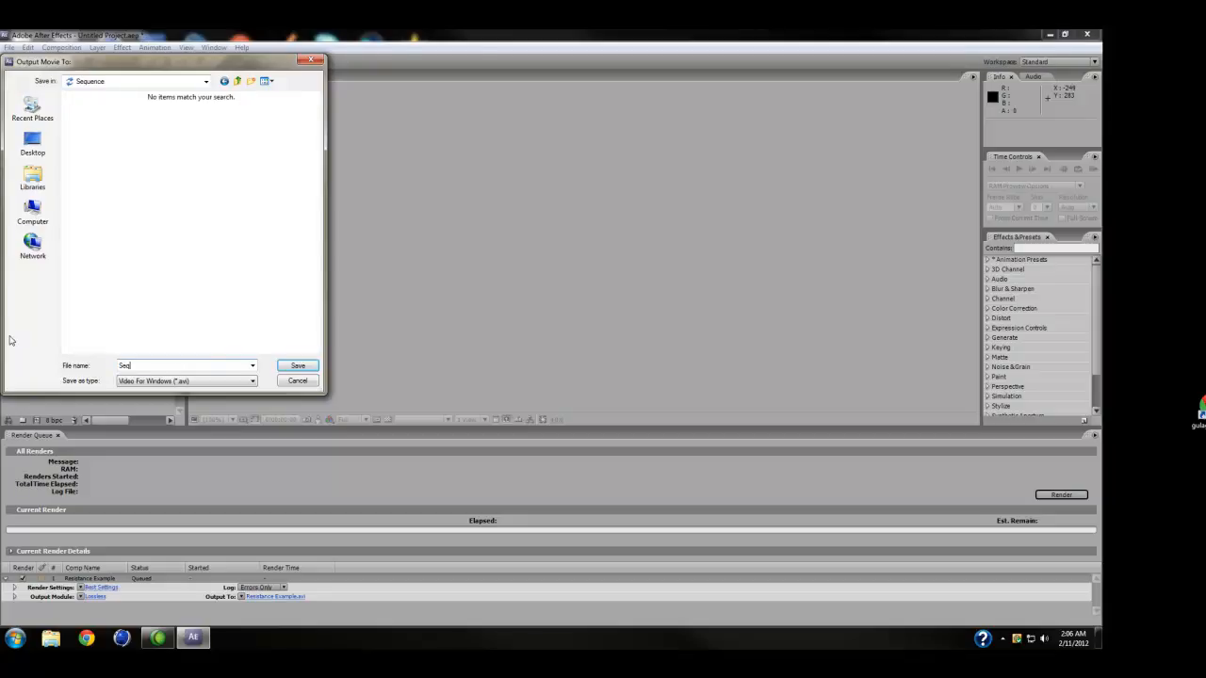
left_click(298, 366)
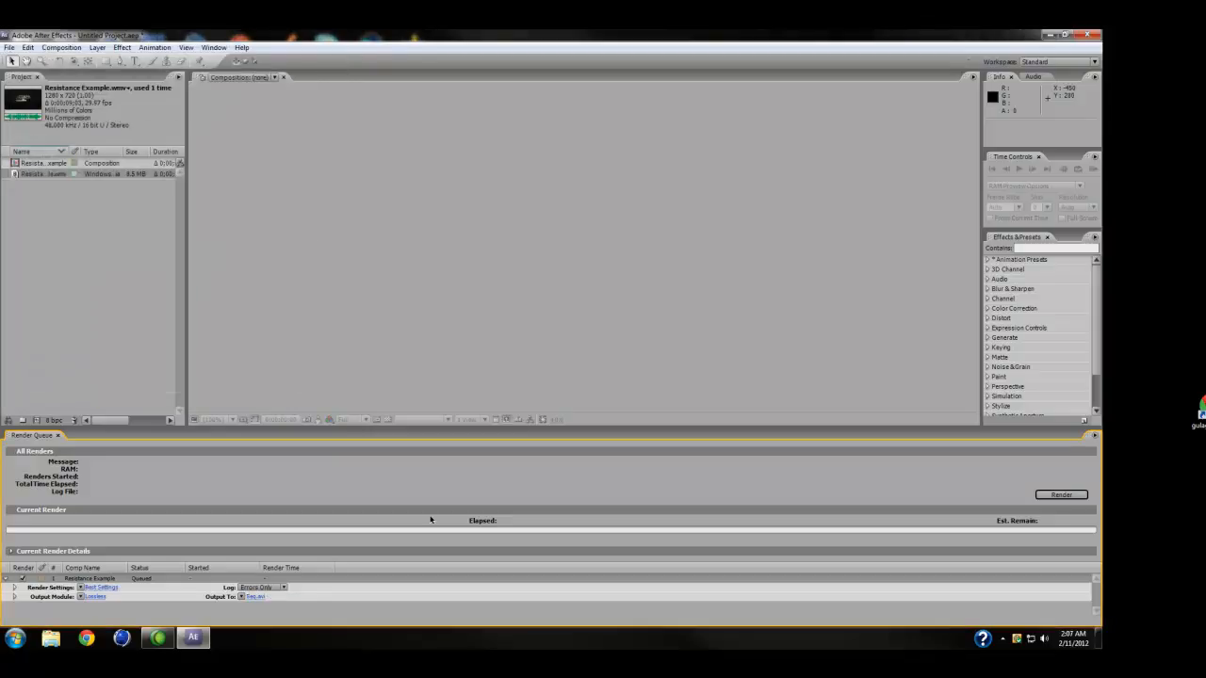
left_click(1059, 495)
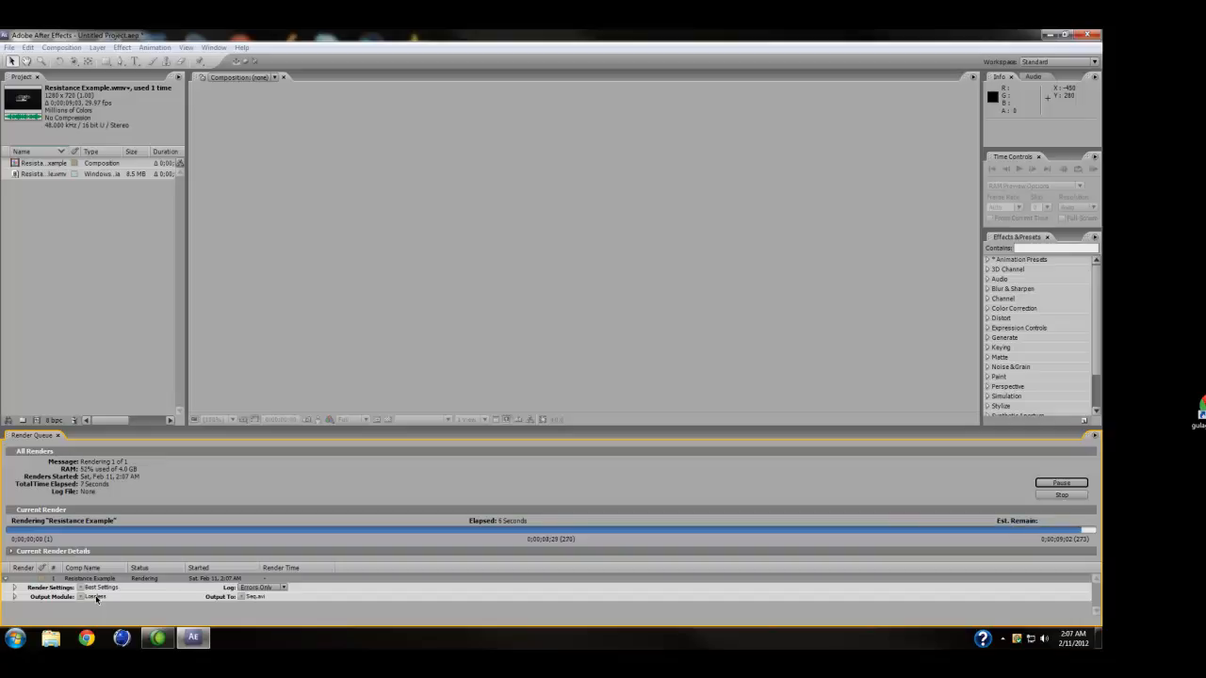
Step: Switch to the desktop, open the Sequence folder inside Motion Tracking, and delete the rendered Seq video
left_click(1049, 34)
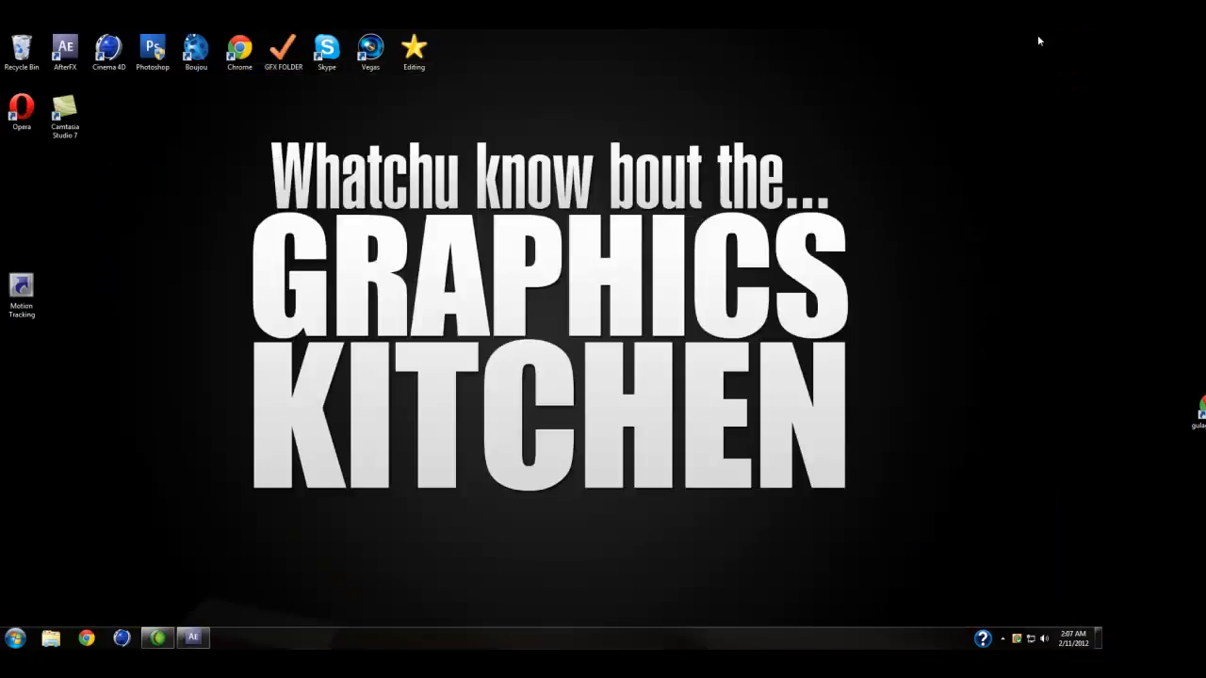
double_click(21, 288)
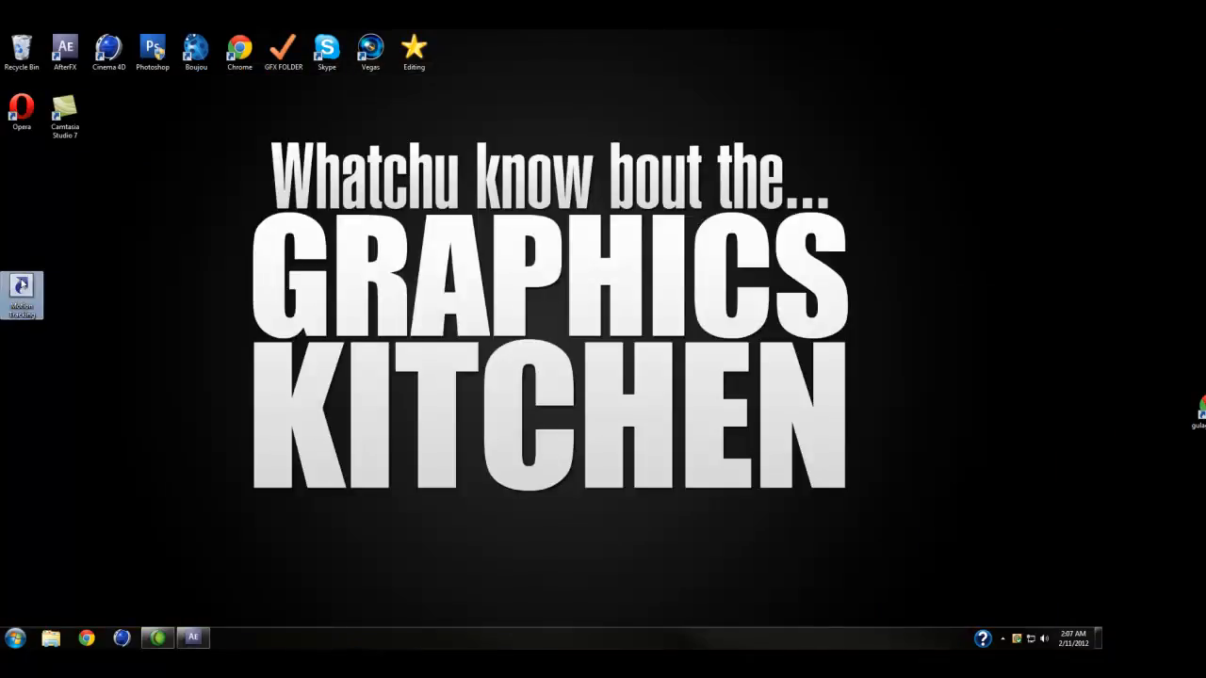
double_click(517, 237)
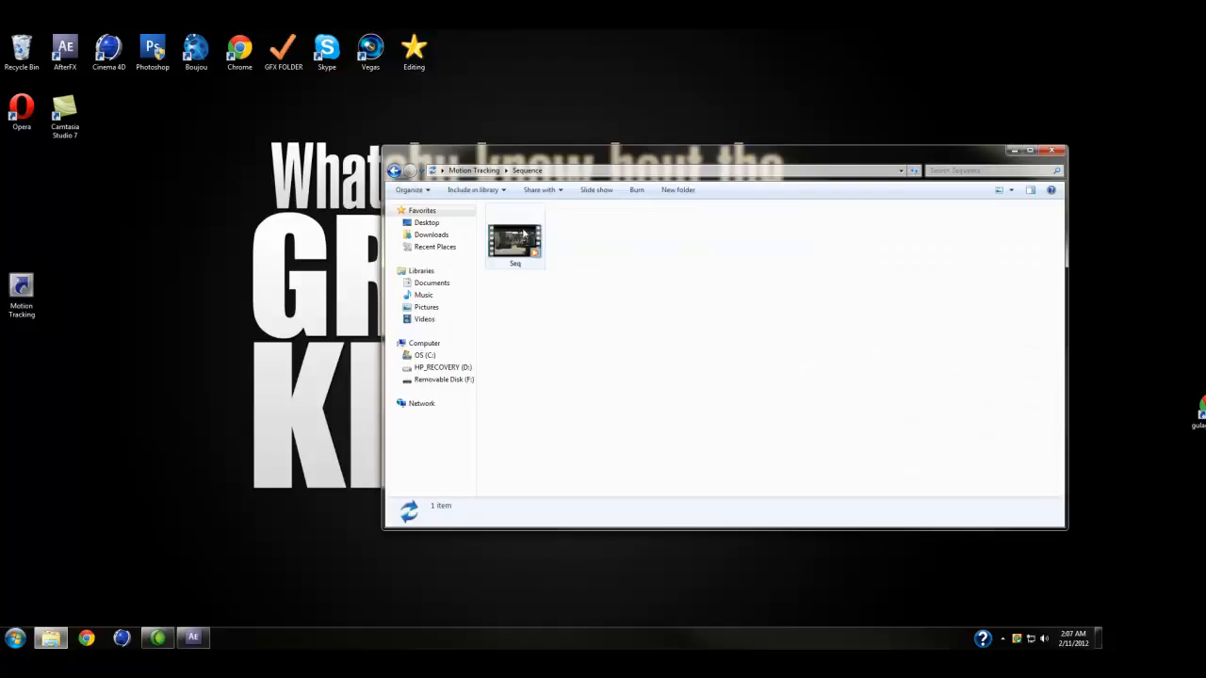
left_click(509, 211)
key("Delete")
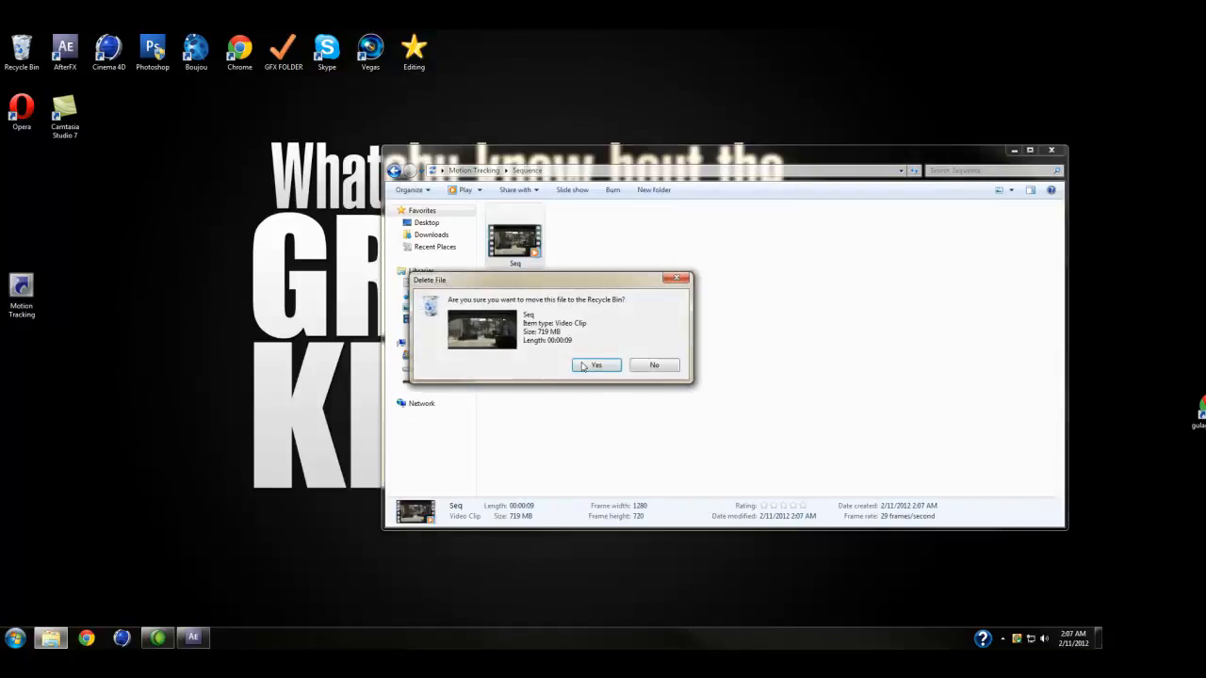
left_click(584, 366)
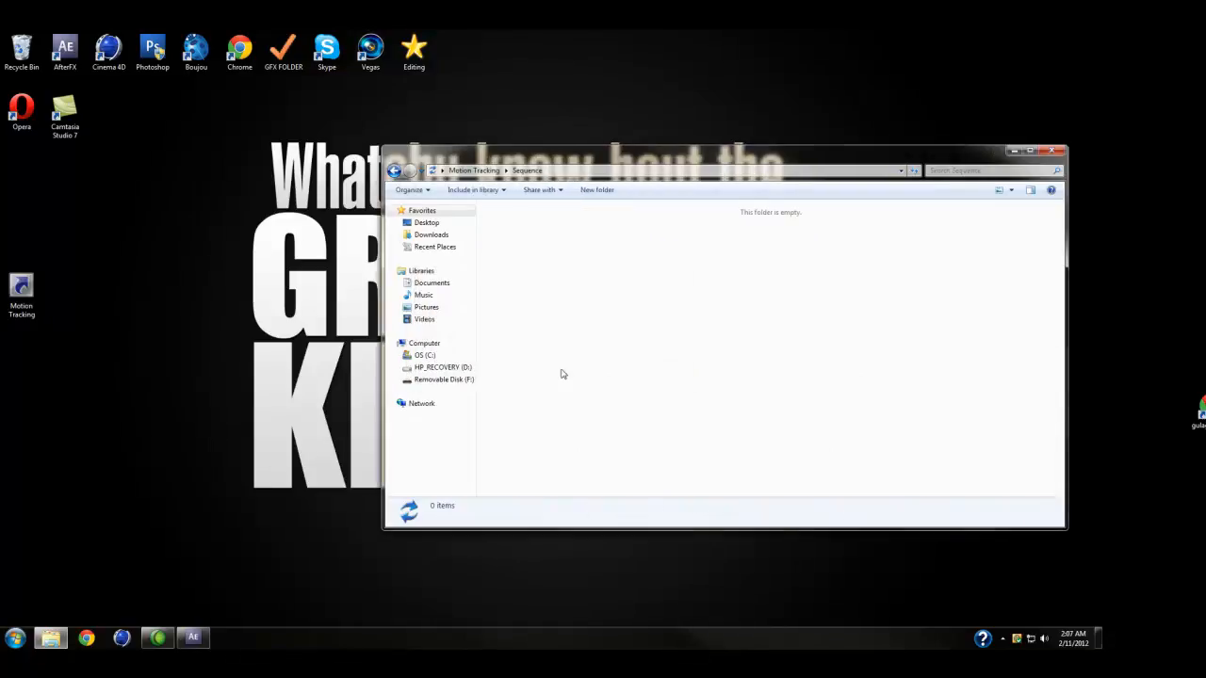
Step: Return to After Effects and start a new project without saving changes to the current one
left_click(193, 638)
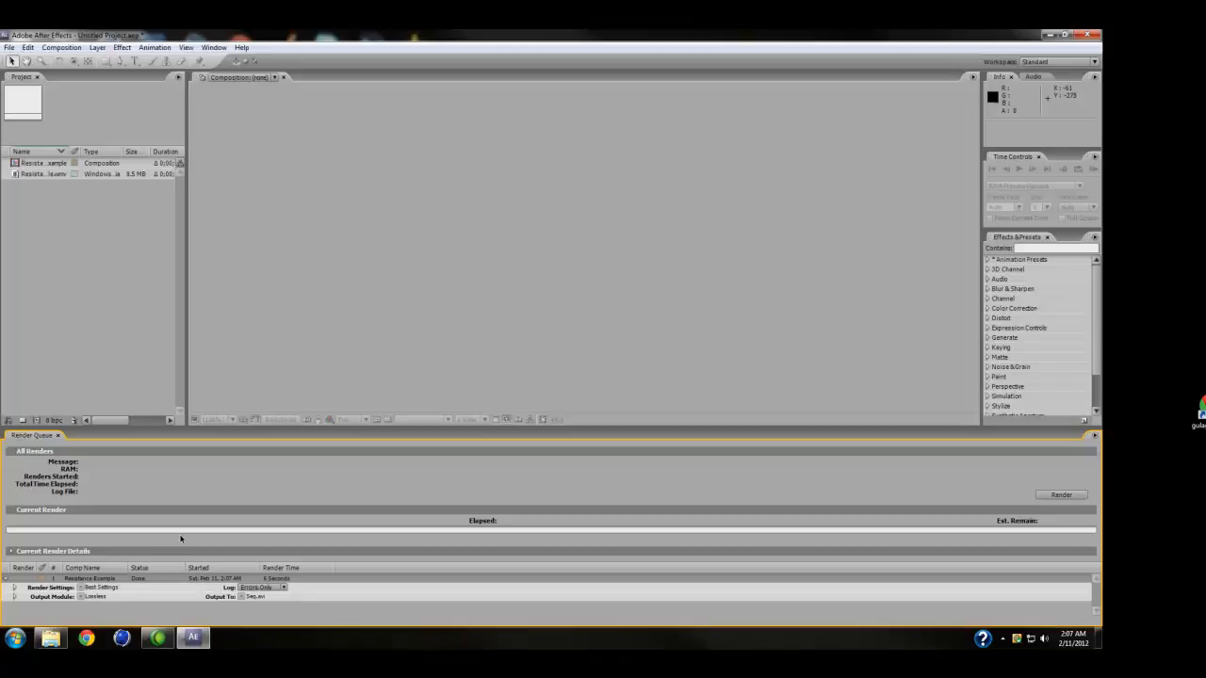
left_click(243, 310)
left_click(252, 598)
left_click(9, 47)
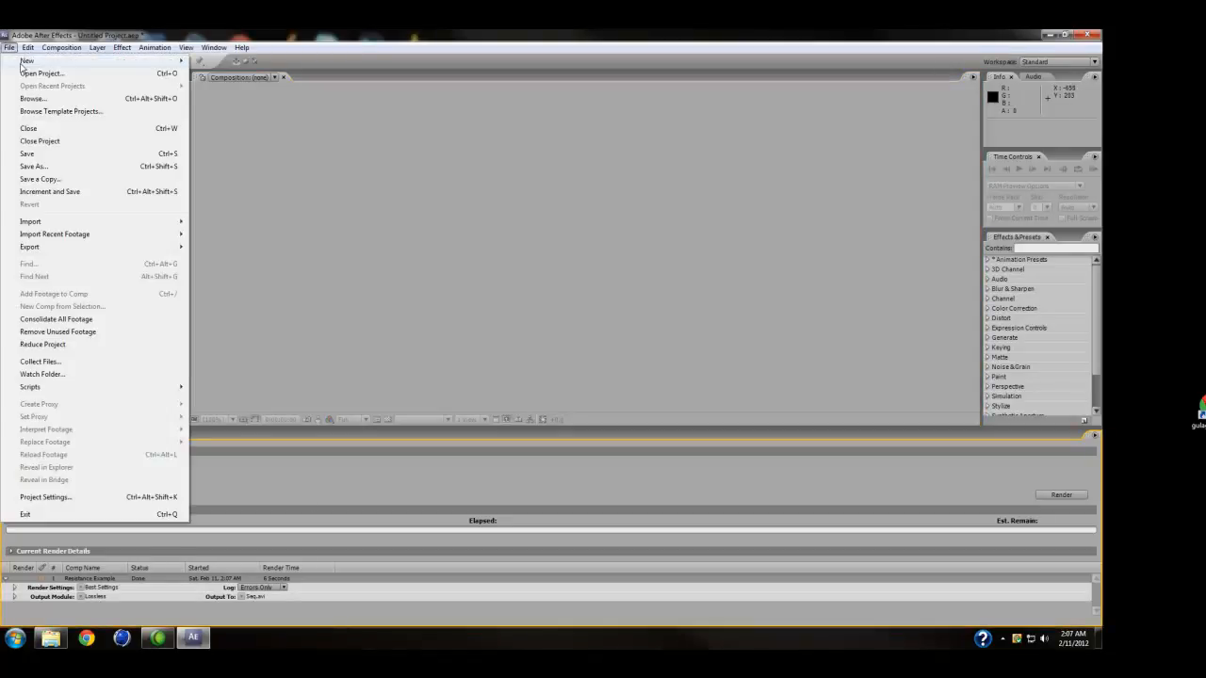
mouse_move(37, 60)
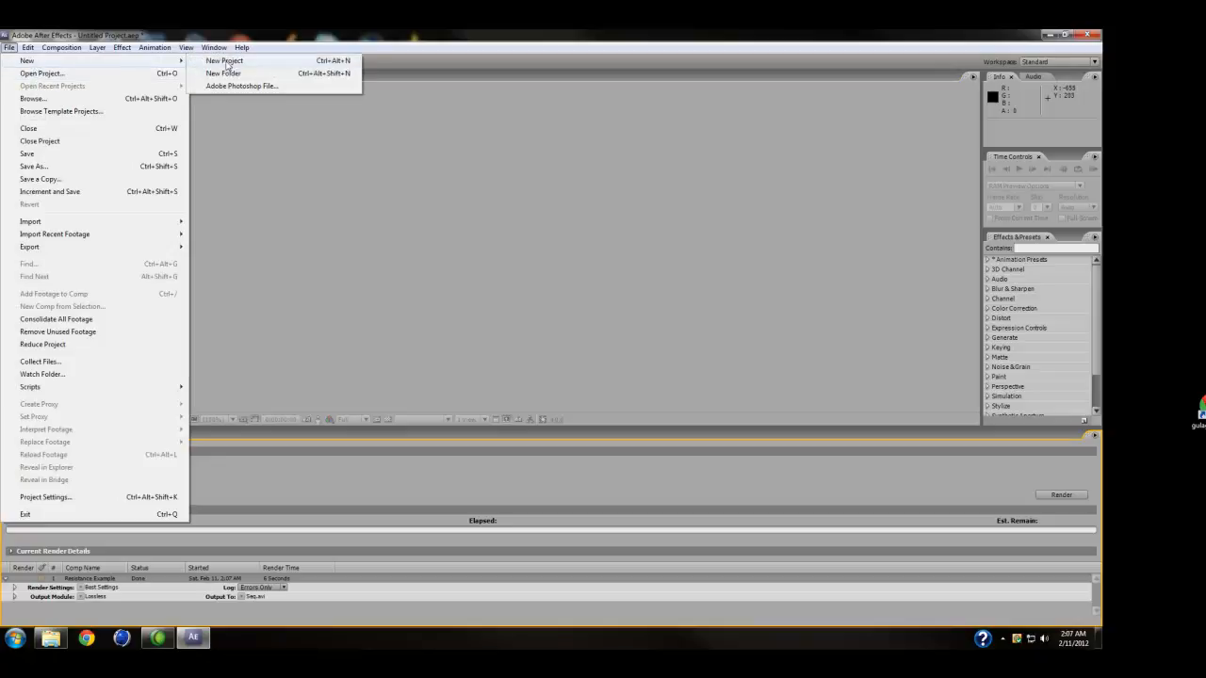
left_click(230, 61)
left_click(555, 356)
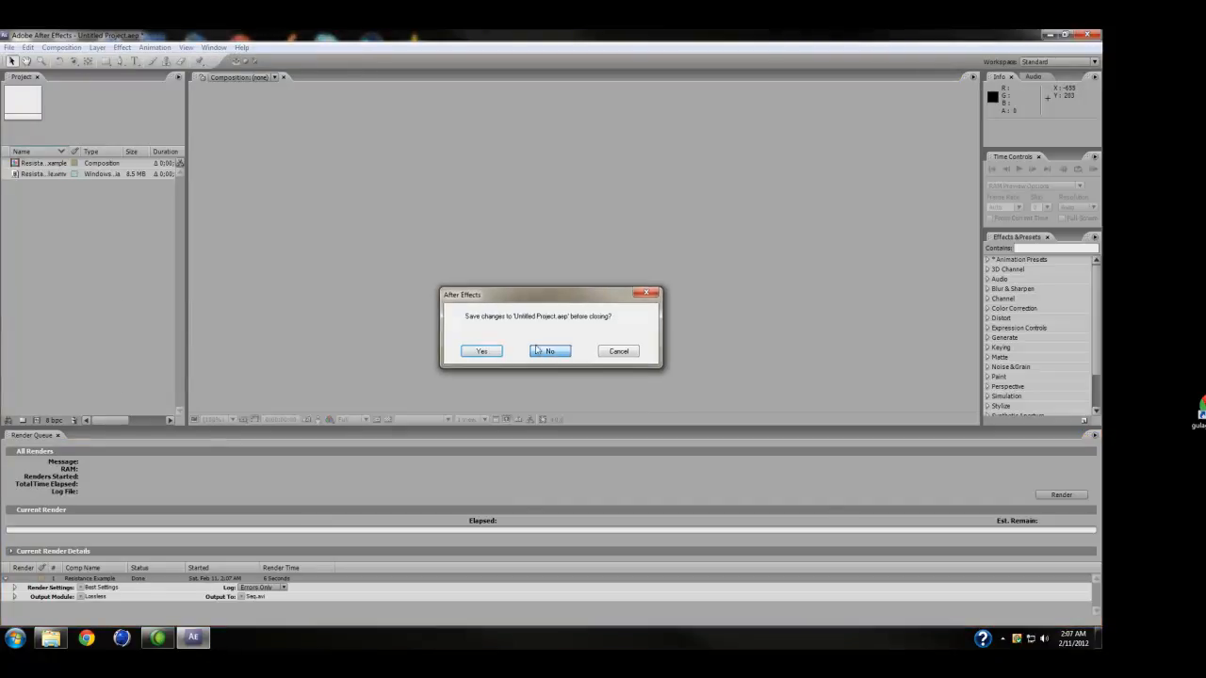
Step: Open the Resistance Example video from the Project Files folder with the file filter set to All File Formats
left_click(10, 47)
left_click(38, 72)
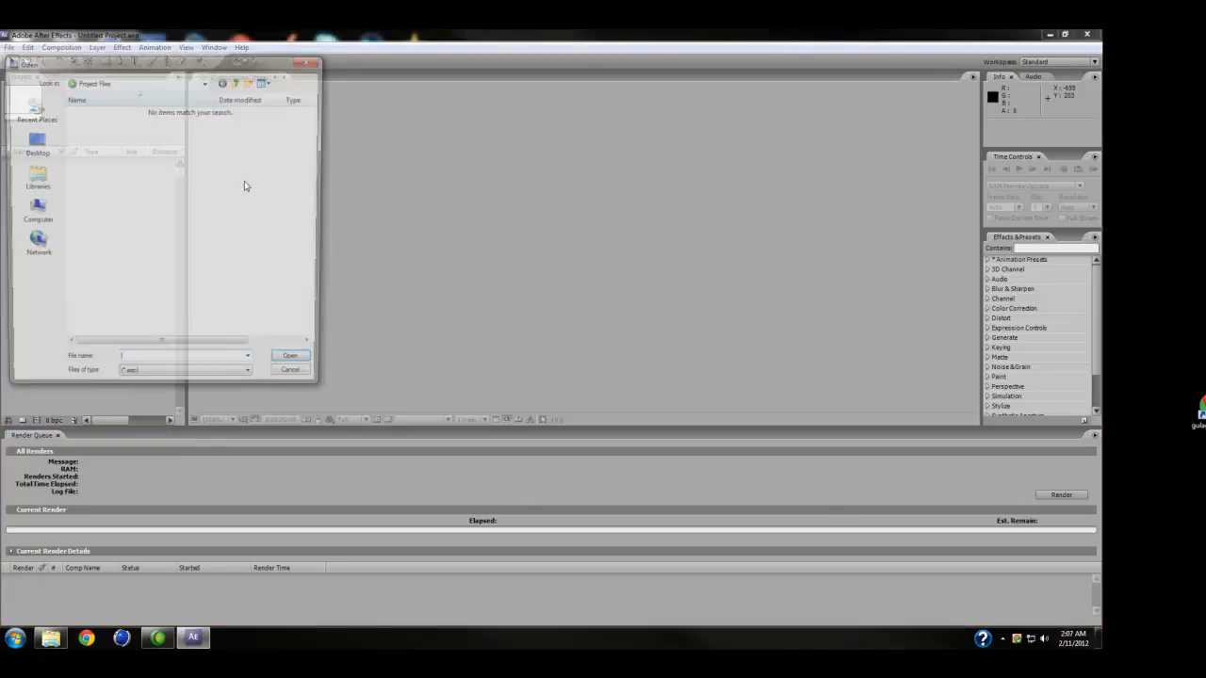
left_click(157, 377)
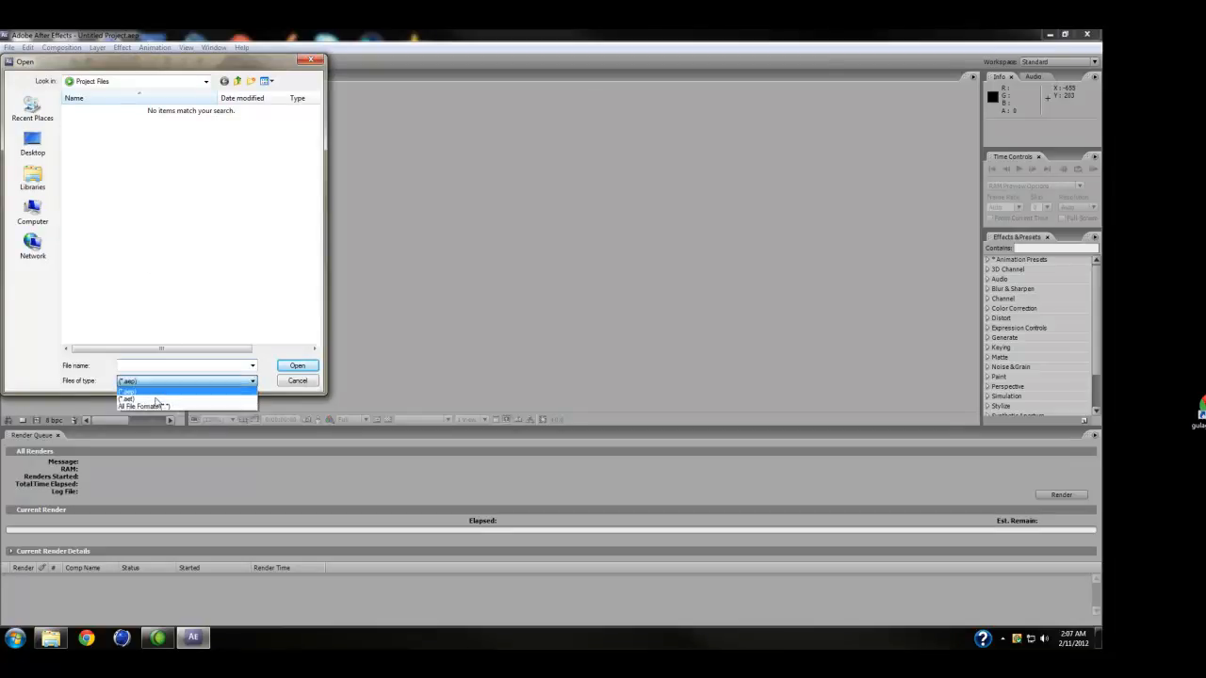
left_click(141, 400)
left_click(107, 113)
double_click(107, 113)
Step: Queue the Resistance Example footage for rendering and apply JPEG Sequence as its output module format
left_click_drag(38, 163, 30, 584)
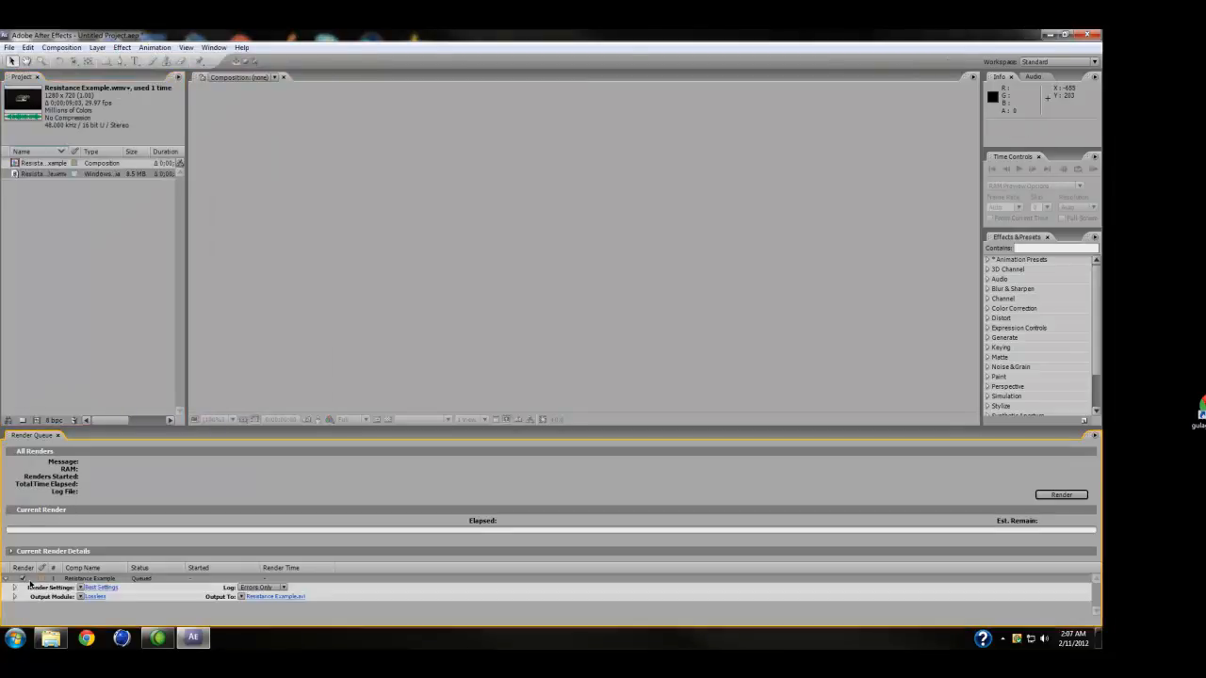
left_click(96, 596)
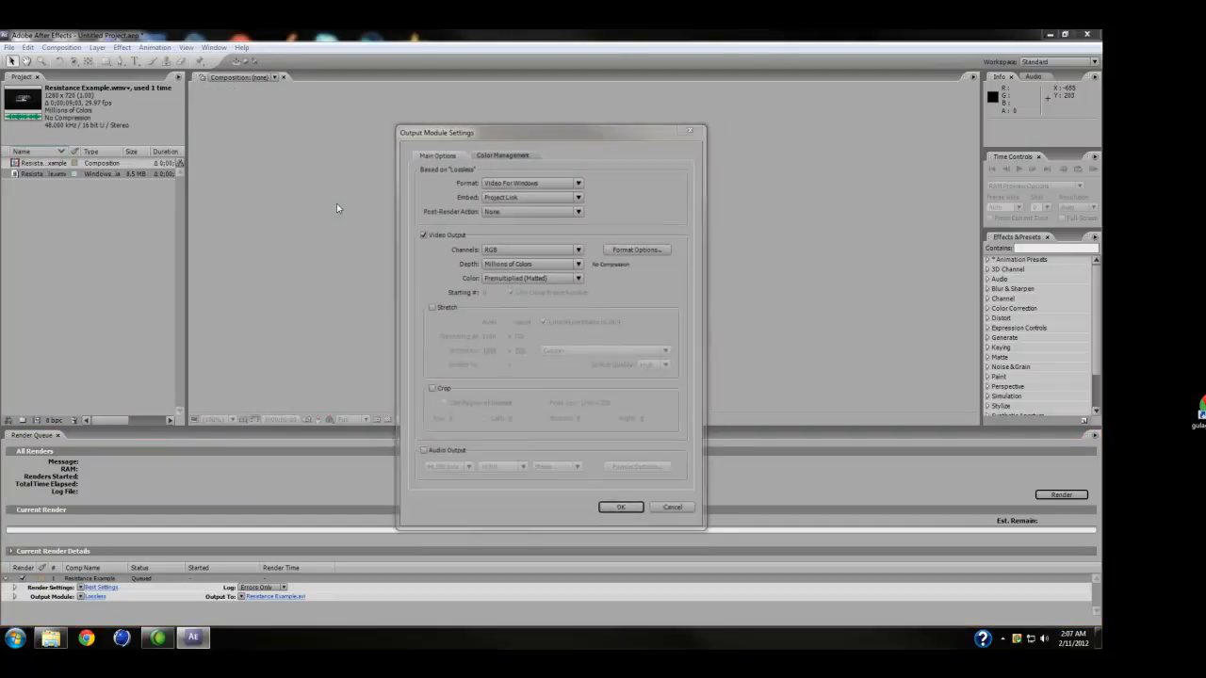
left_click(493, 182)
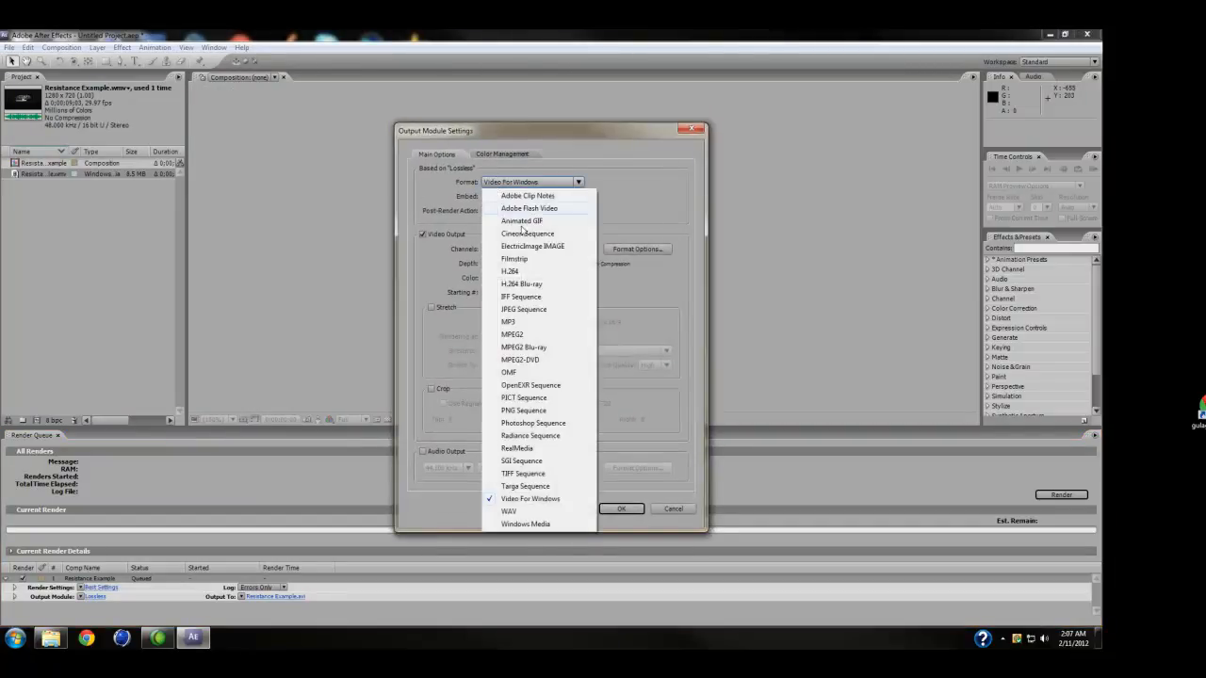
left_click(542, 309)
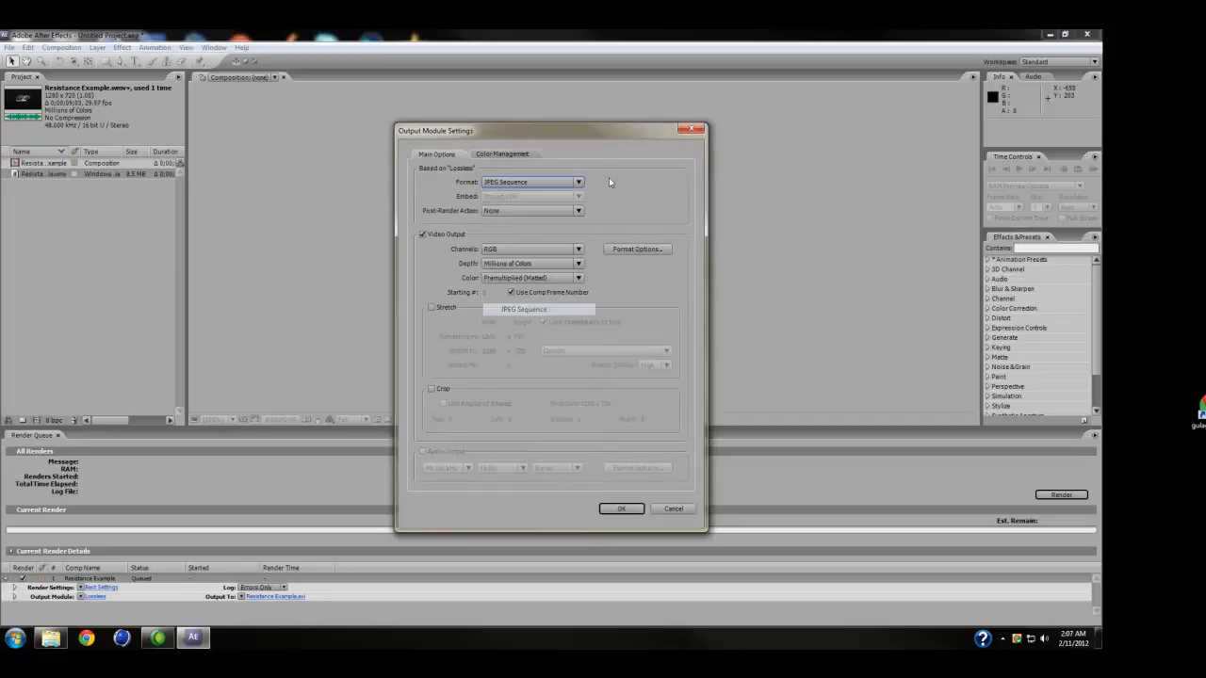
left_click(620, 509)
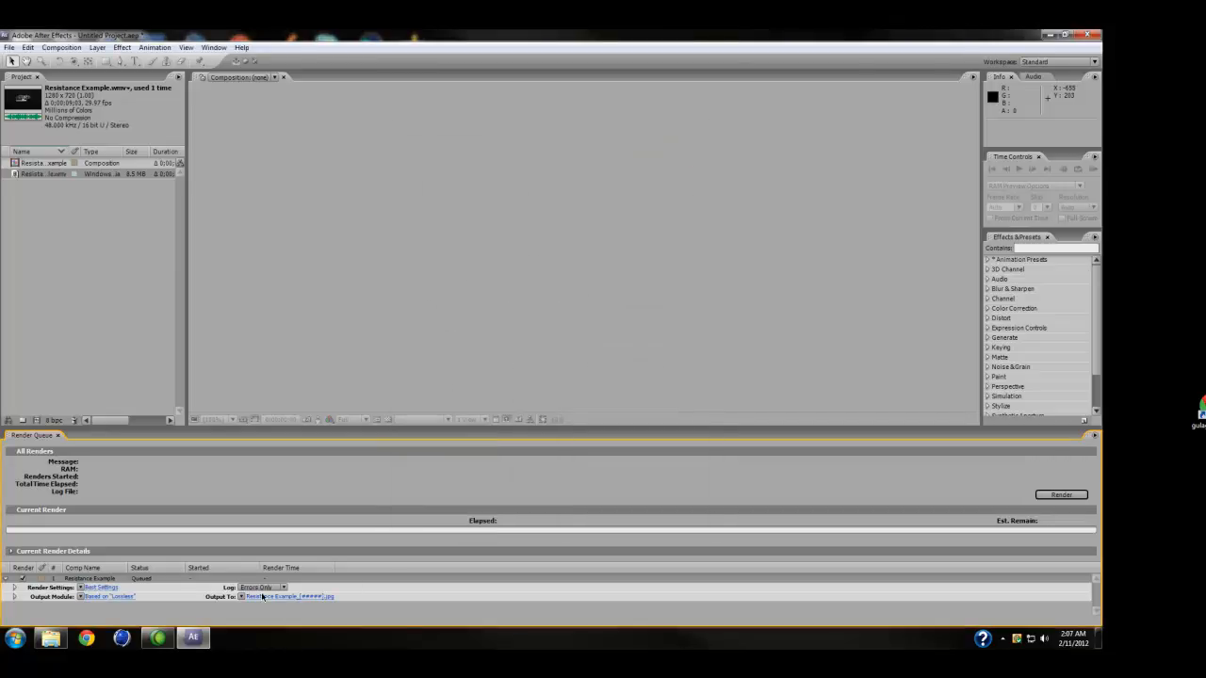
Step: Name the JPEG sequence output Seq and save it to the Sequence folder
left_click(262, 596)
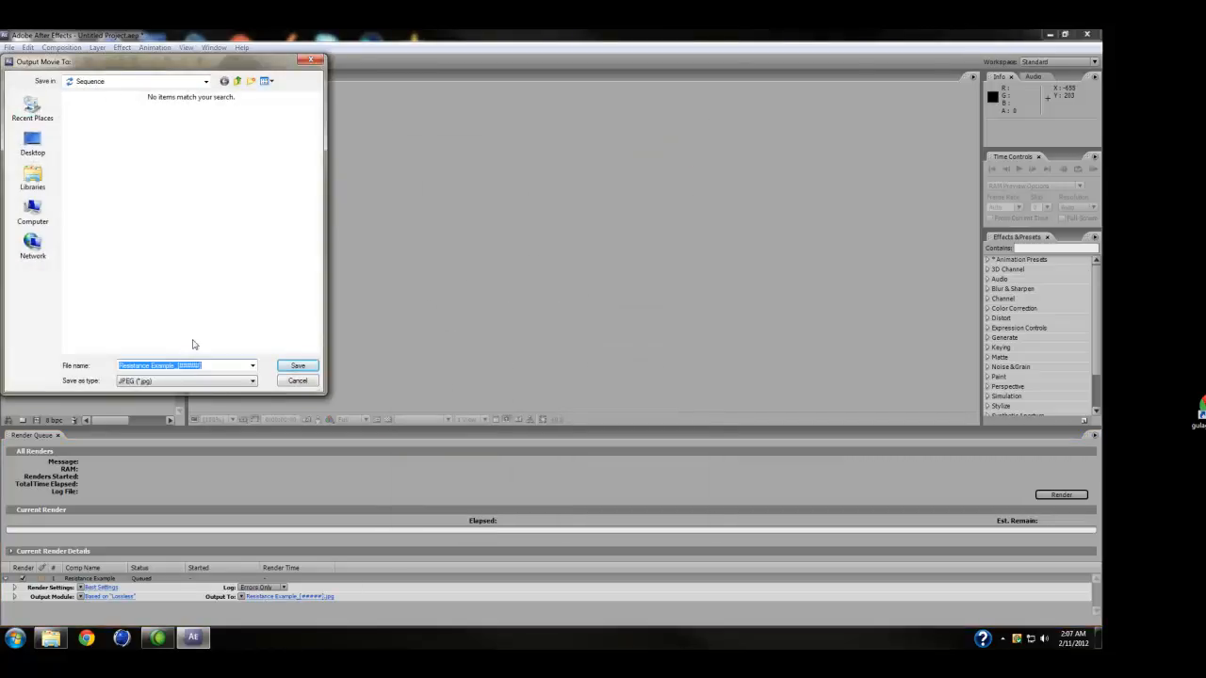
type("Seq")
left_click(297, 366)
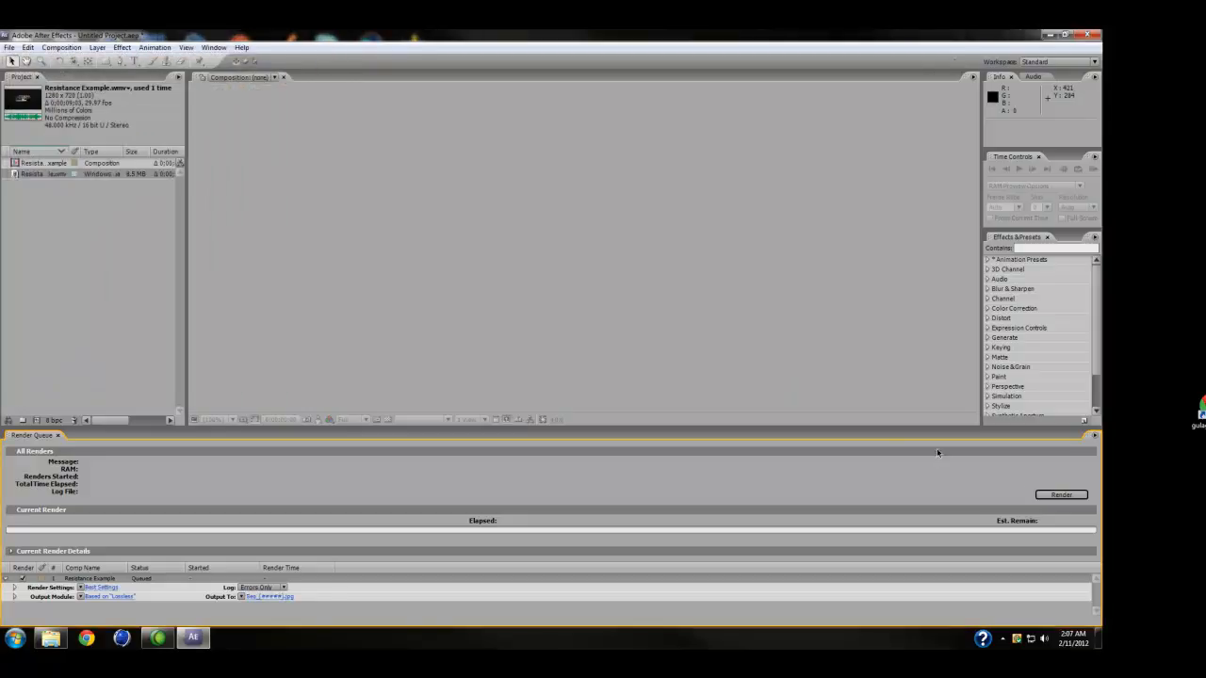
Step: Render the queued JPEG sequence and check the exported frames in the Sequence folder
left_click(1045, 495)
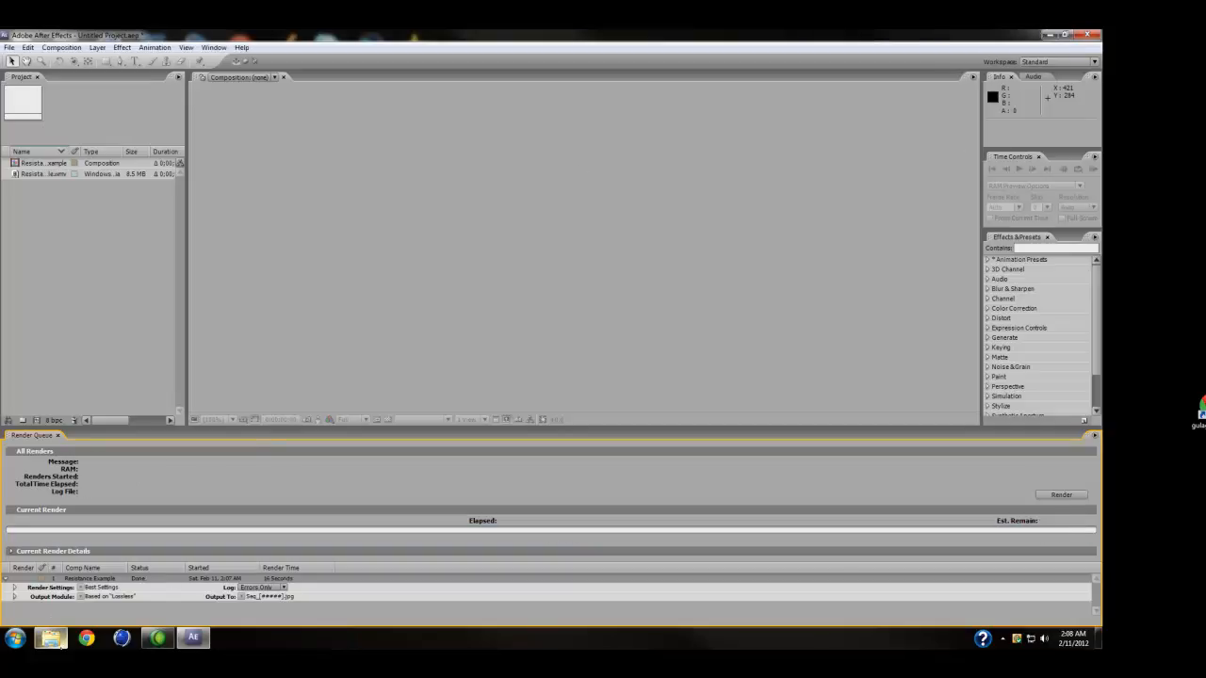
left_click(52, 638)
left_click_drag(1056, 236, 1052, 490)
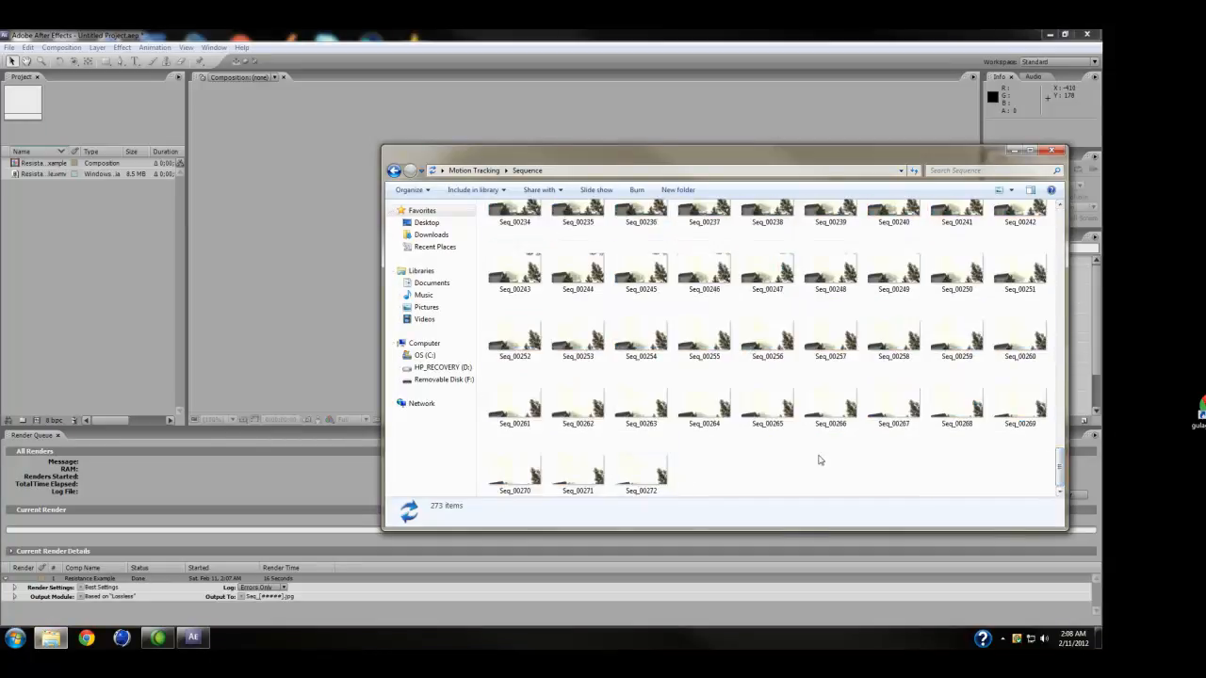
Step: Close the Sequence folder window and quit After Effects without saving the project
left_click(1051, 151)
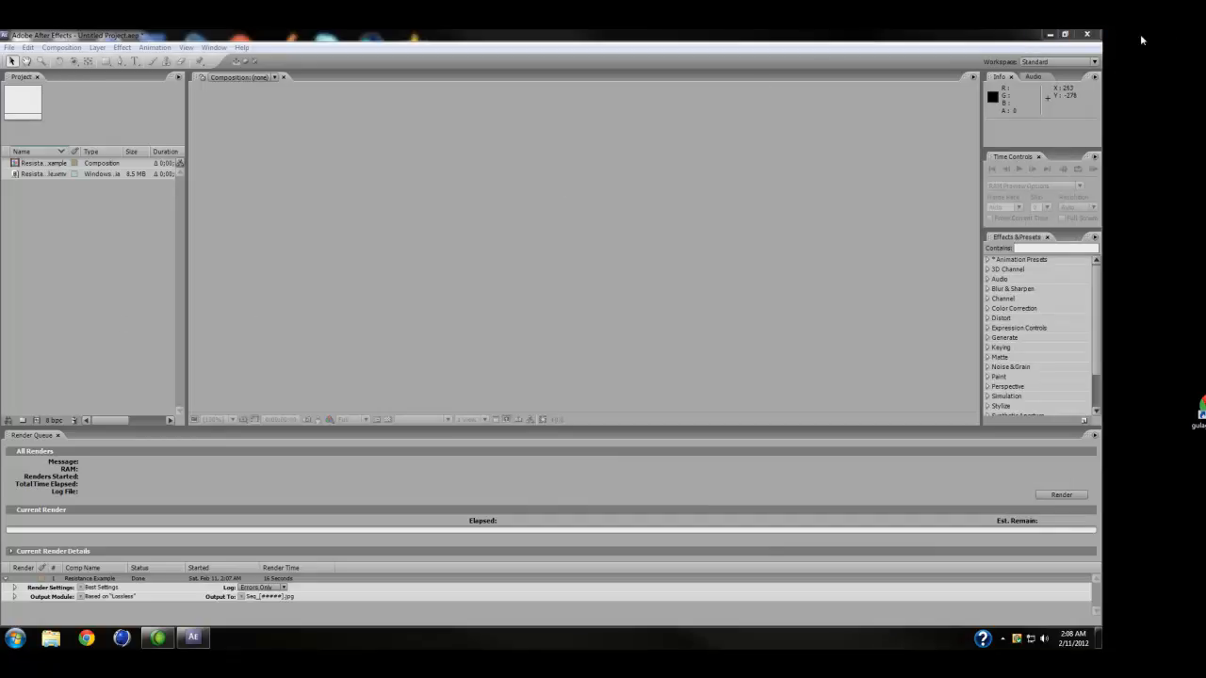
left_click(1081, 35)
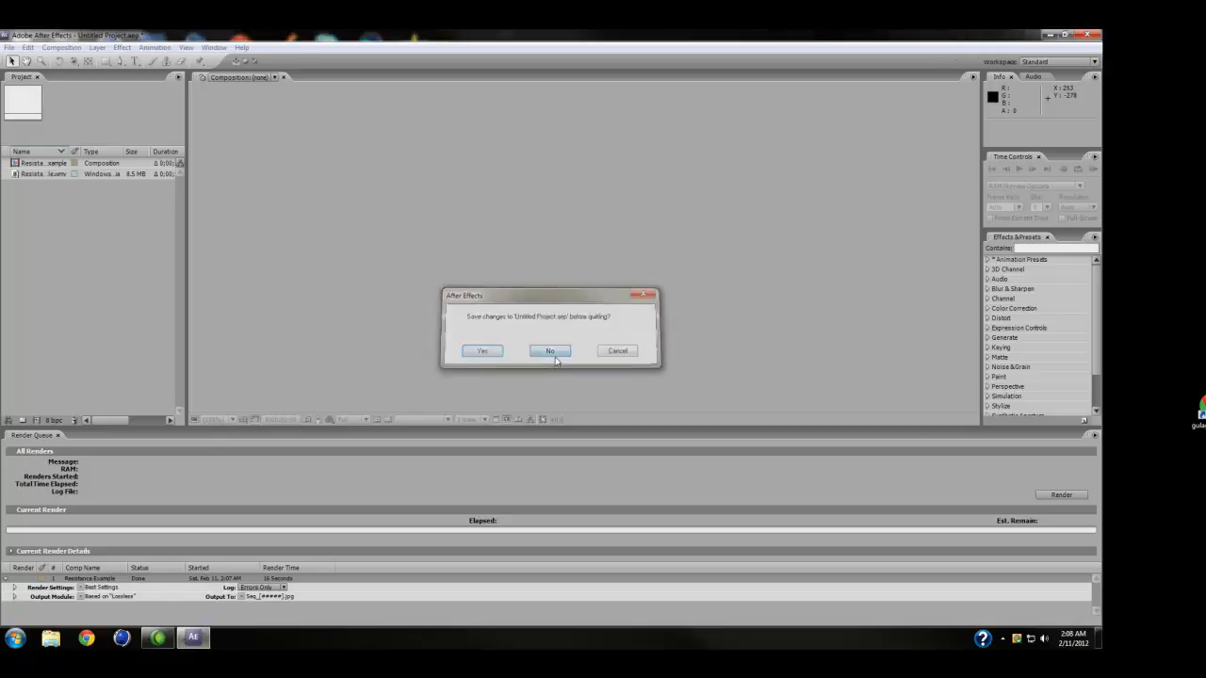
left_click(550, 352)
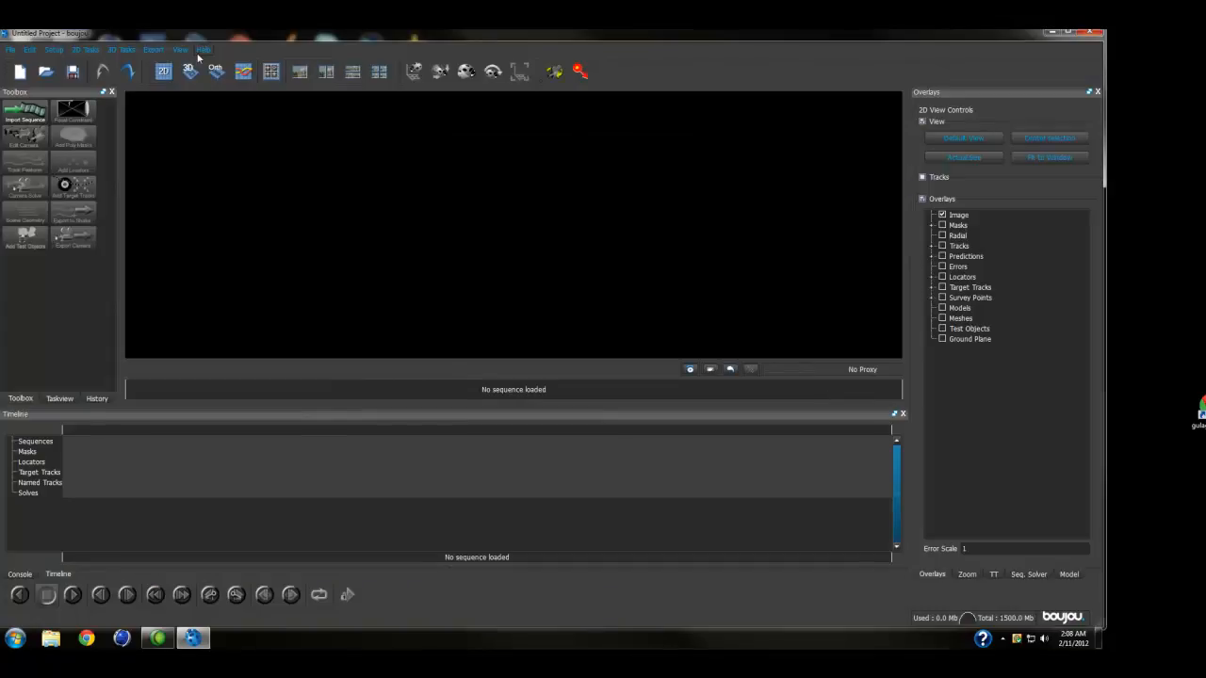
Step: In boujou, import the image sequence starting with Seq_00000.jpg from the Sequence folder inside Motion Tracking on the Desktop
left_click(25, 113)
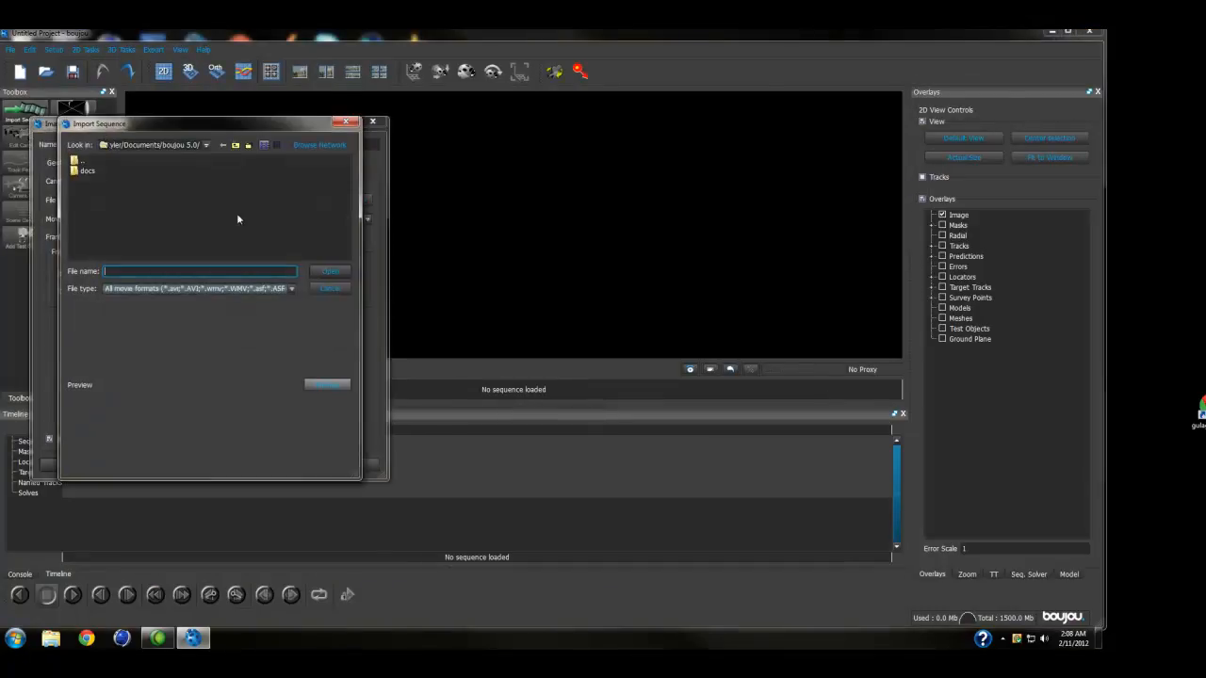
left_click(204, 145)
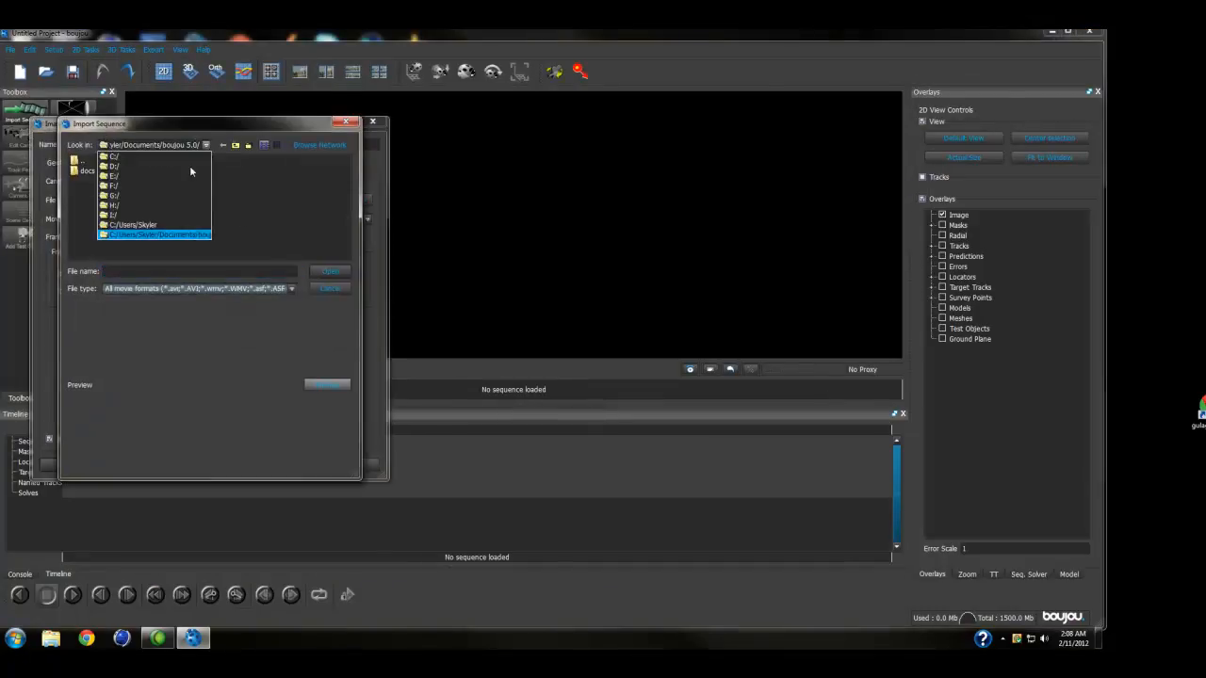
left_click(131, 226)
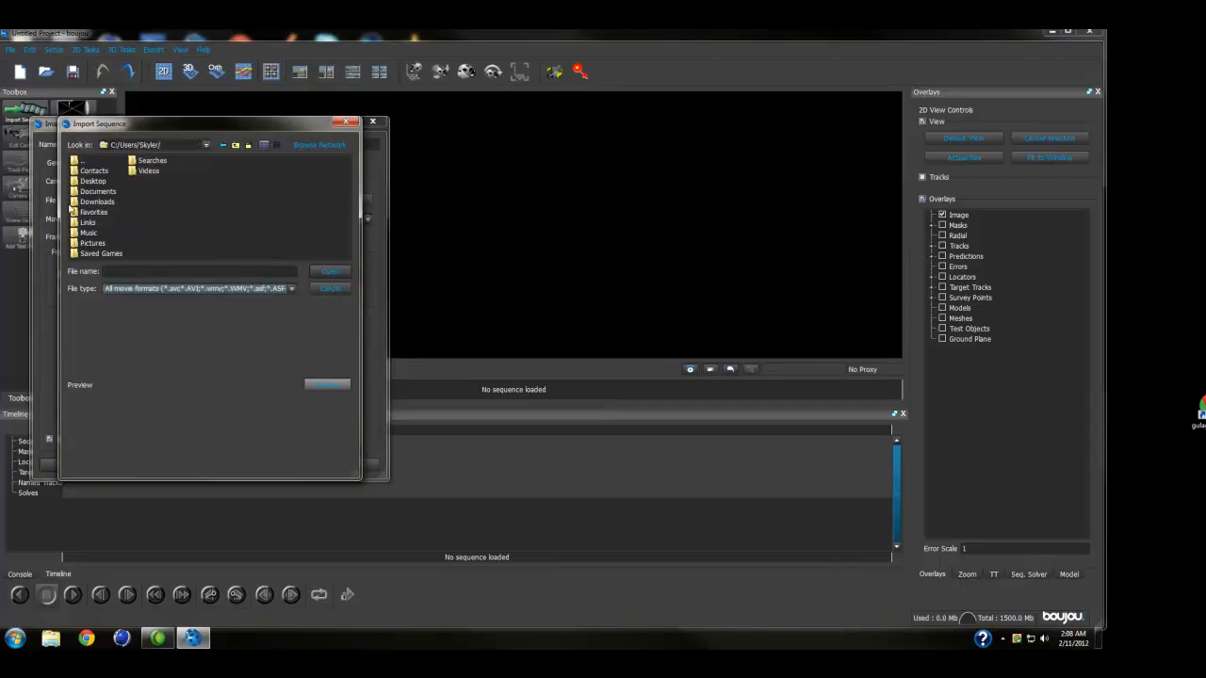
double_click(94, 182)
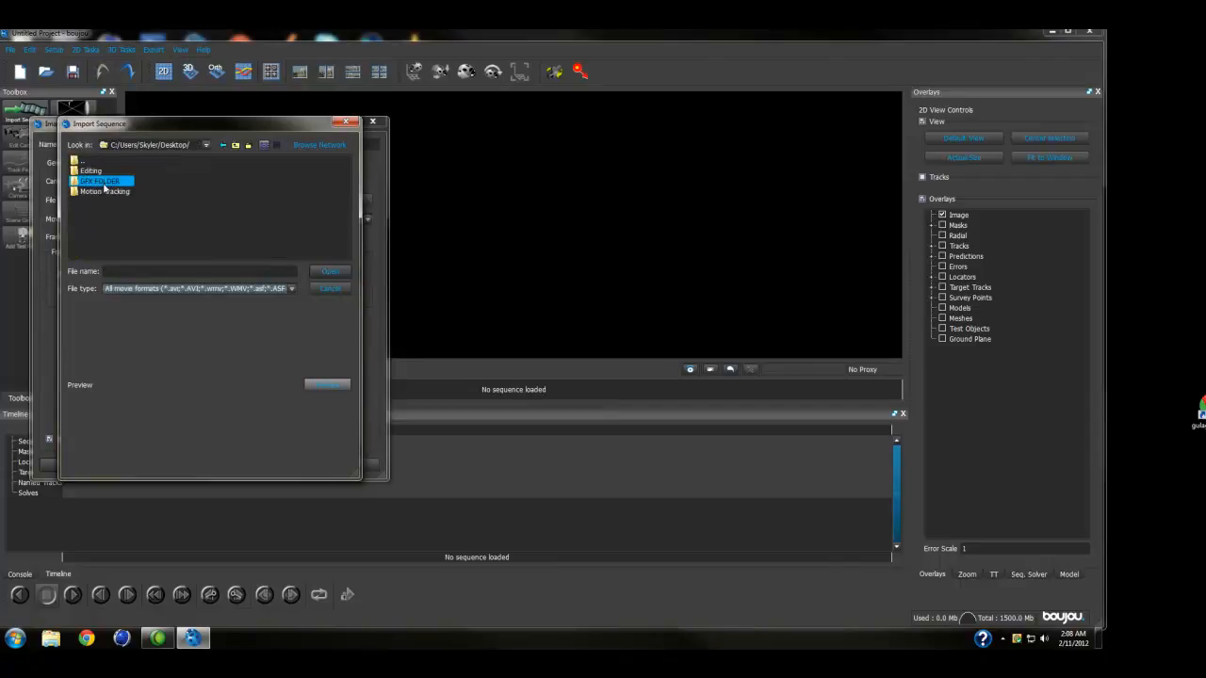
double_click(109, 192)
double_click(101, 181)
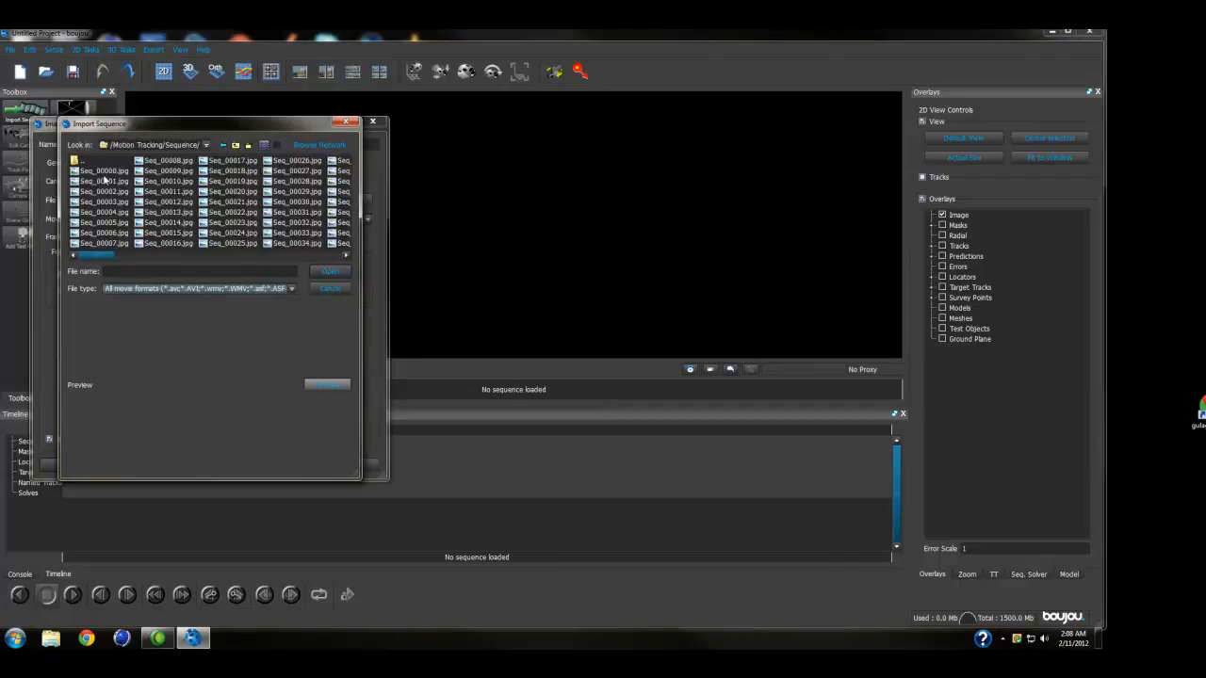
left_click(104, 171)
left_click(325, 273)
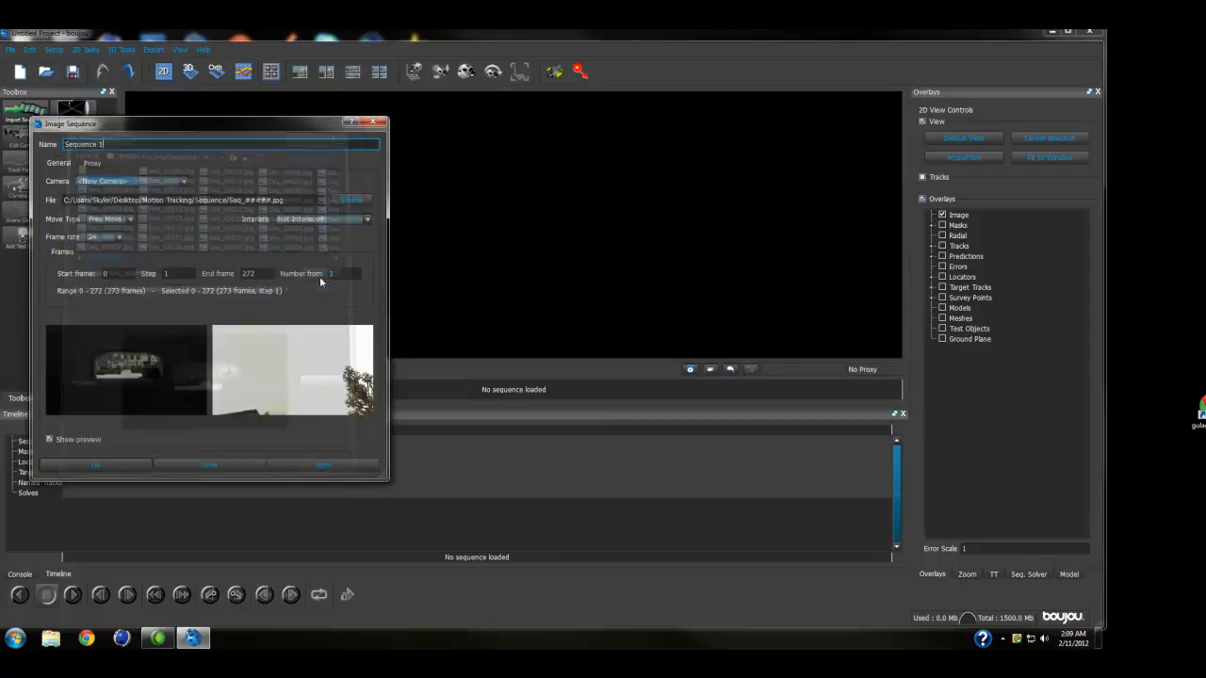
Step: Set the frame rate of Sequence 1 to 30, apply it, and close the image sequence settings
left_click(102, 239)
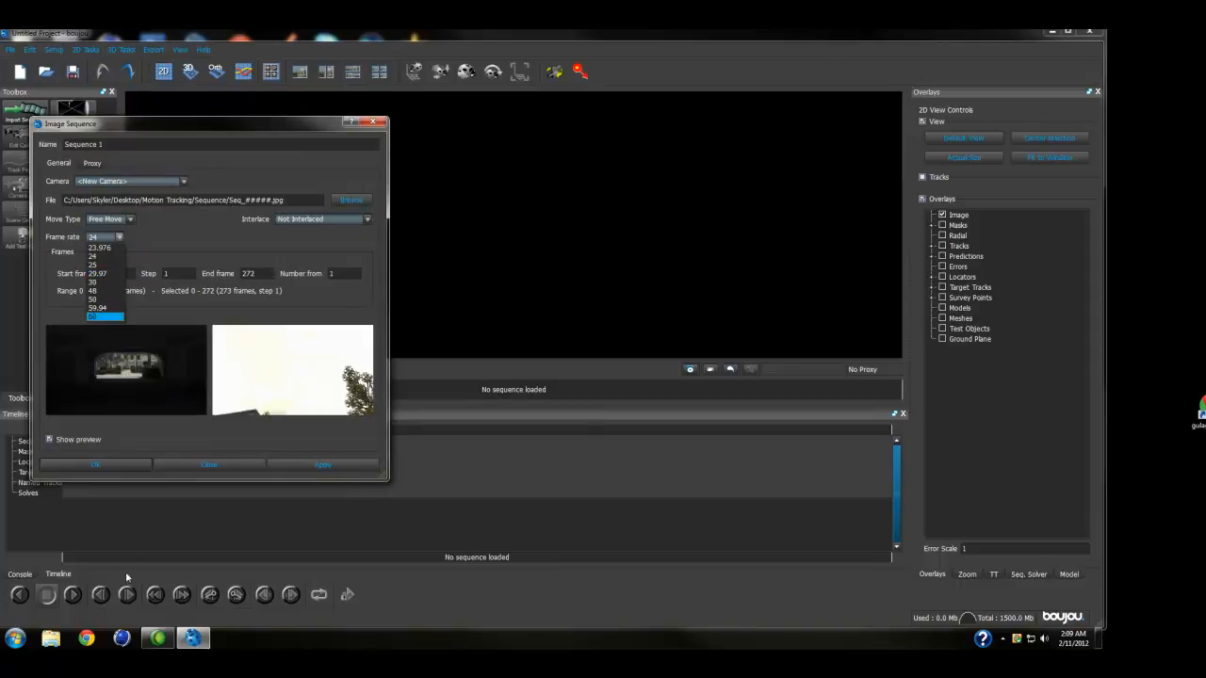
left_click(91, 282)
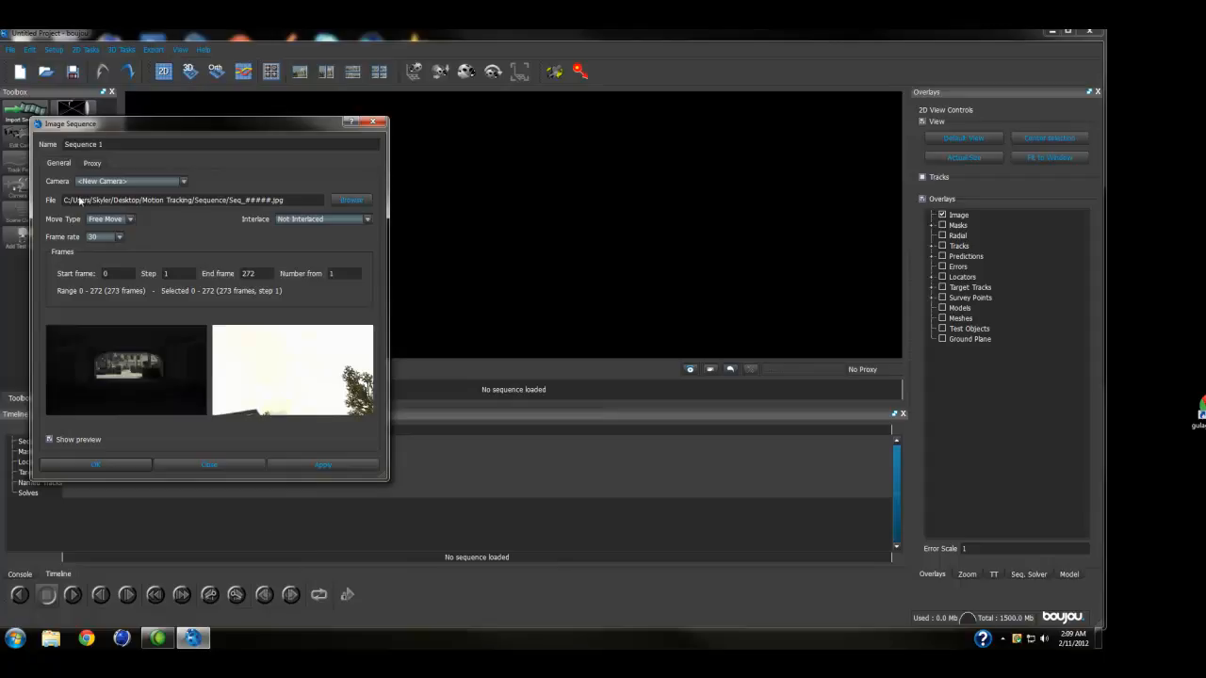
left_click(309, 460)
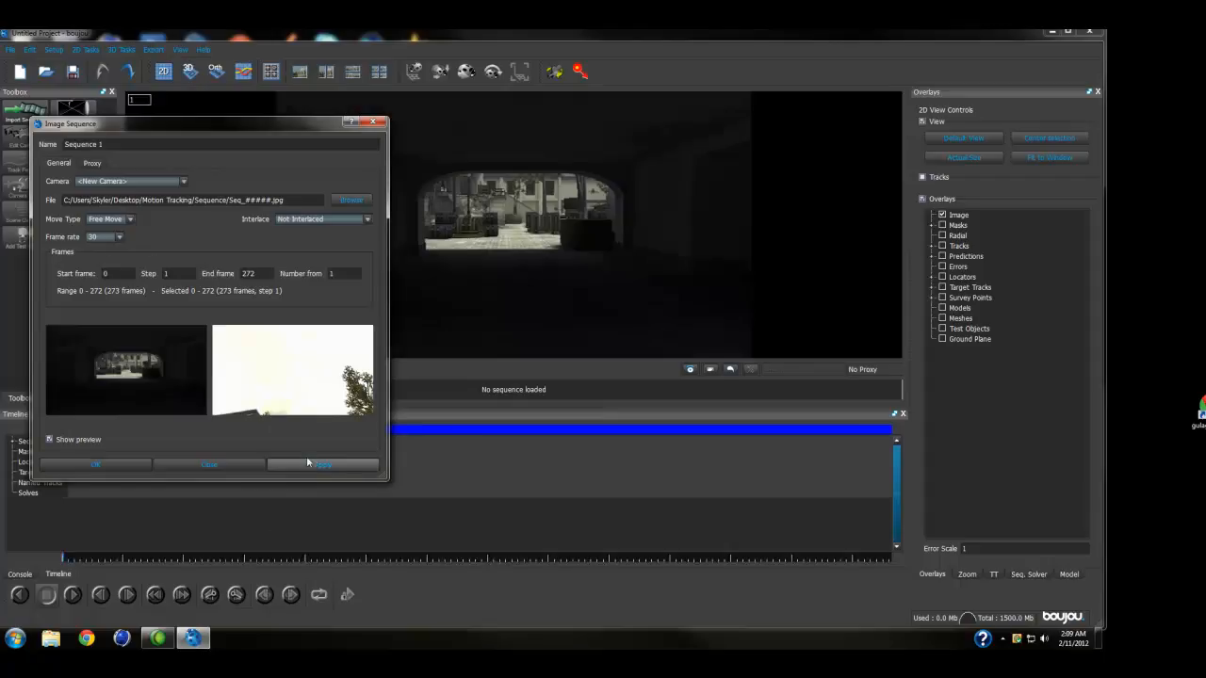
left_click(102, 237)
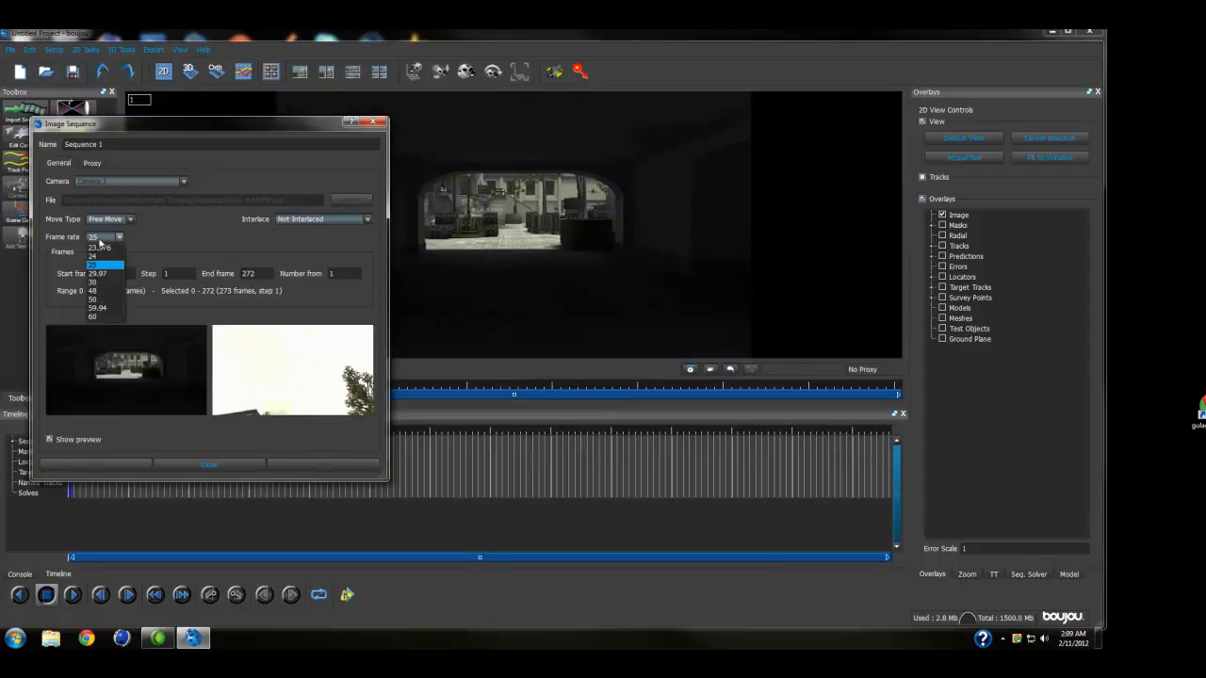
left_click(102, 288)
left_click(310, 471)
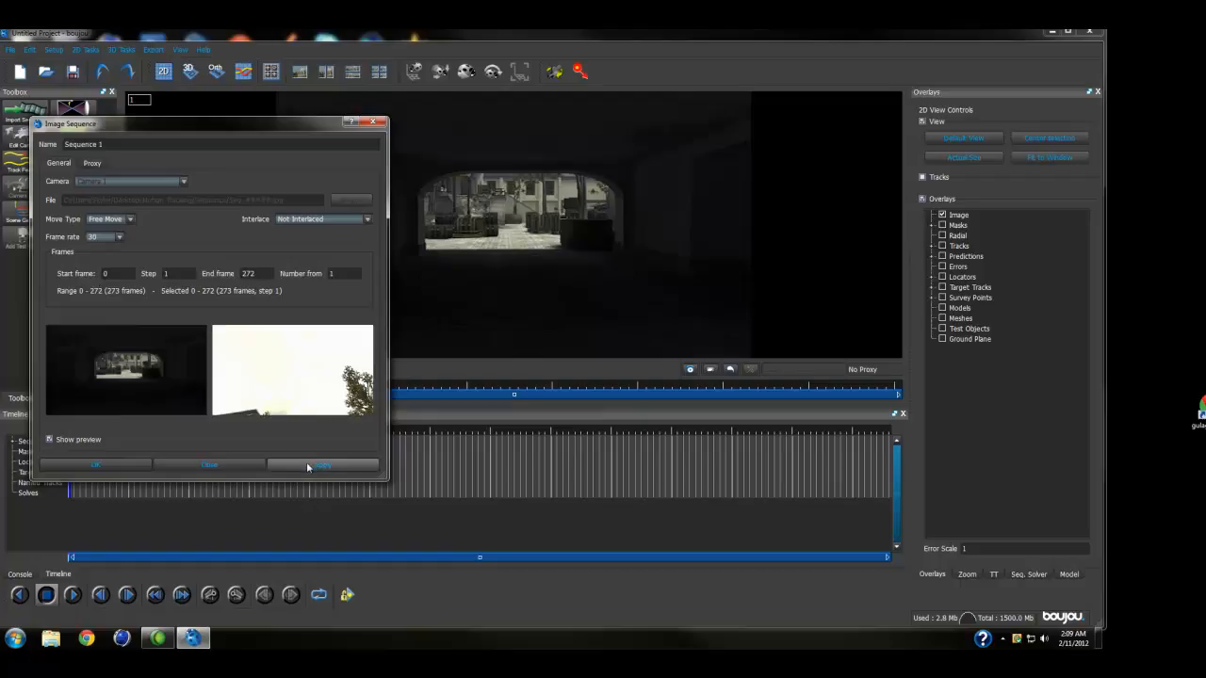
left_click(255, 469)
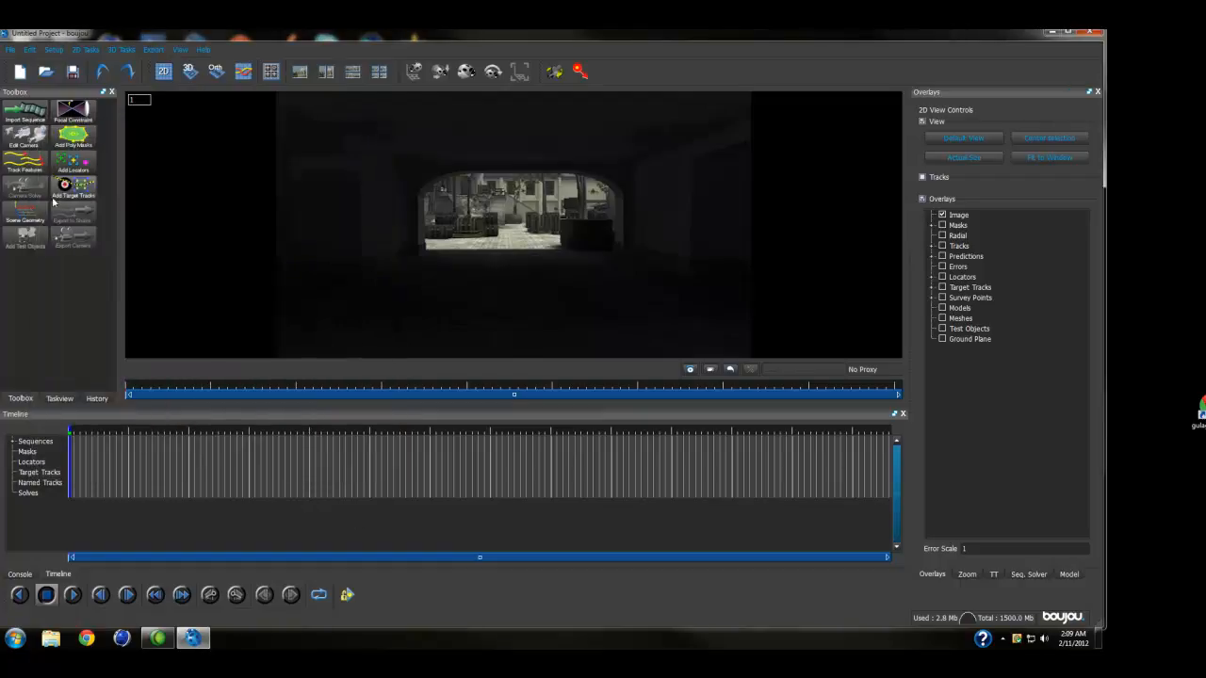
Step: Track features across all frames of Sequence 1 with the advanced sensitivity set slightly above the middle and Normal feature scale
left_click(28, 165)
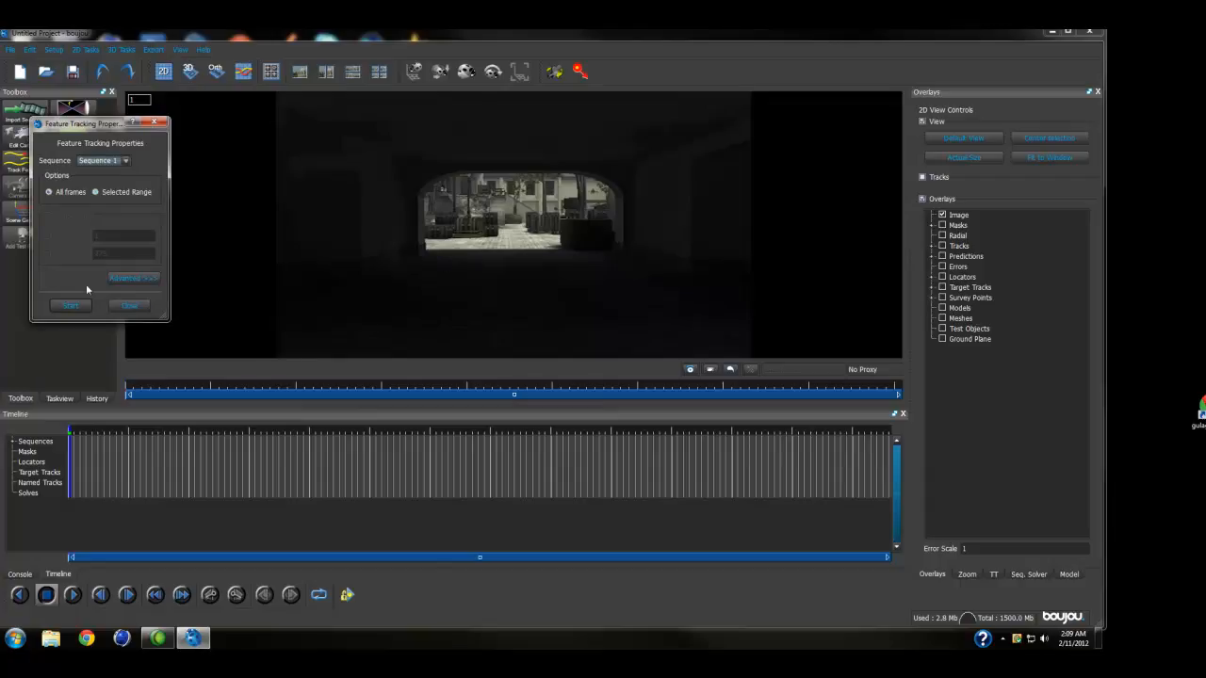
left_click(116, 280)
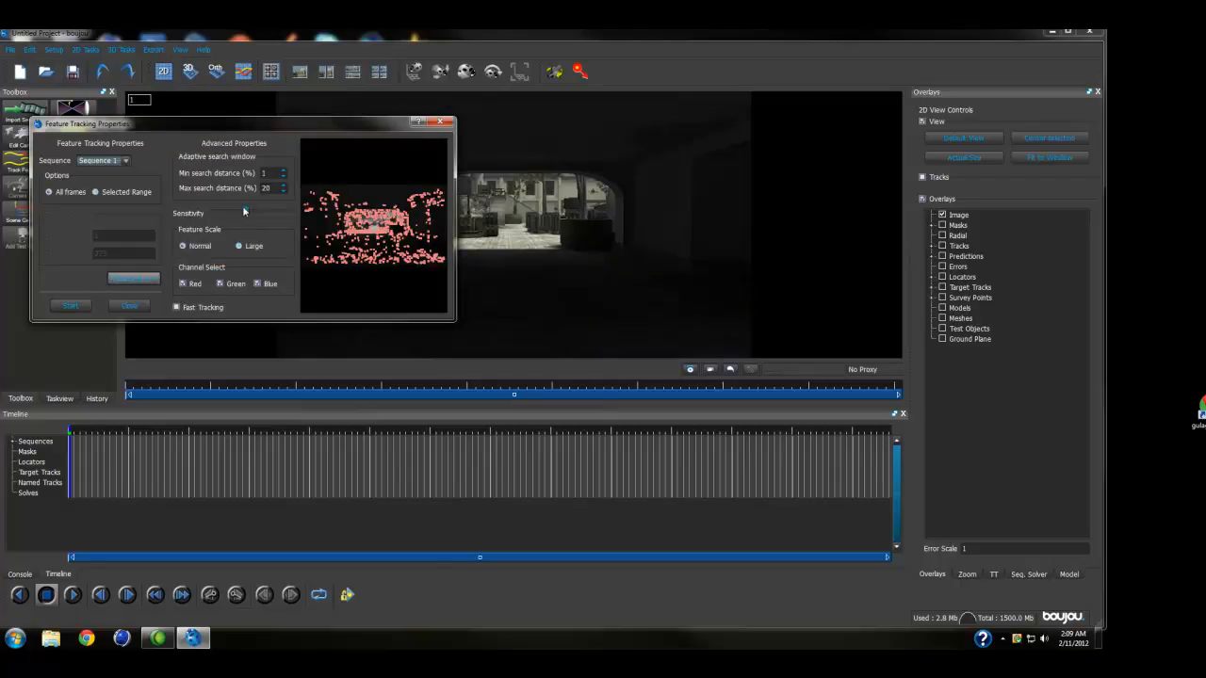
left_click_drag(258, 214, 353, 216)
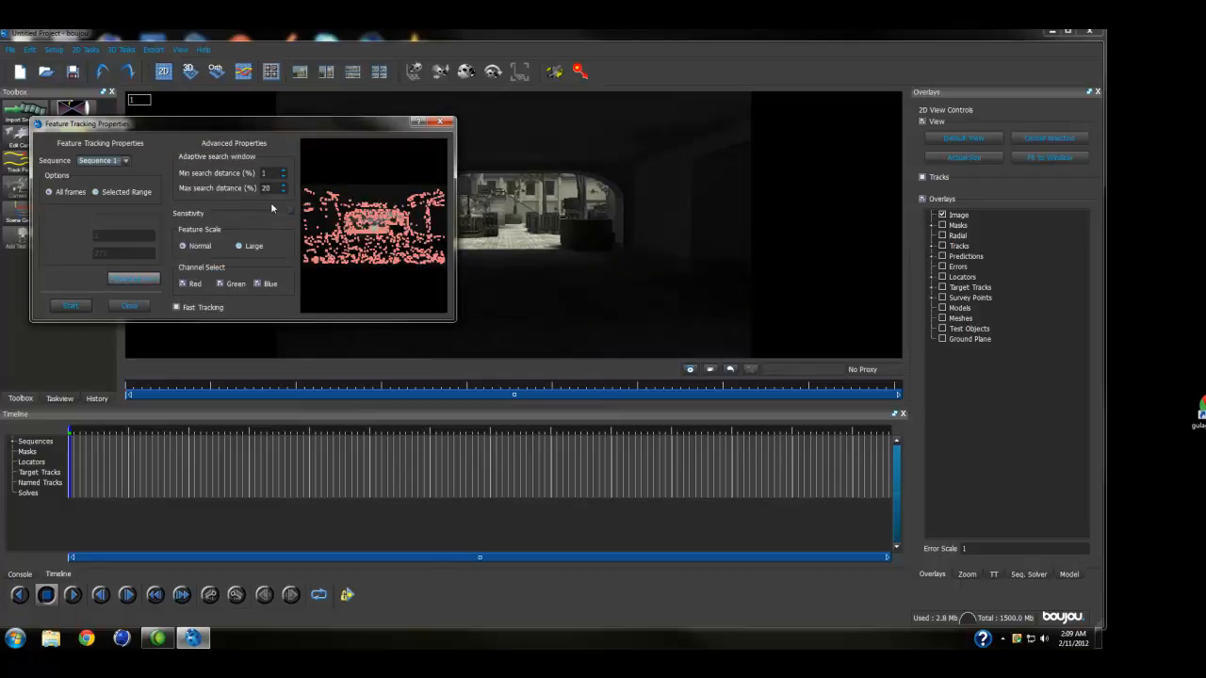
left_click(254, 213)
left_click(249, 216)
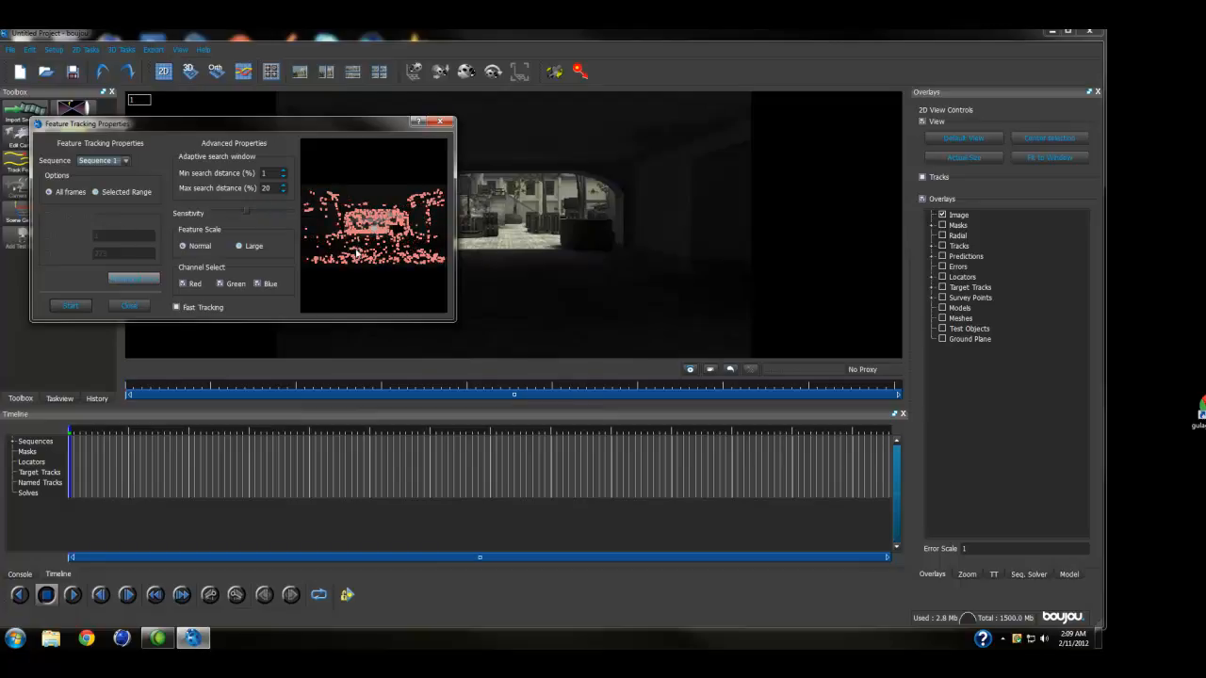
mouse_move(245, 217)
left_mouse_down()
mouse_move(177, 215)
mouse_move(223, 213)
left_mouse_up()
left_click_drag(273, 213, 245, 213)
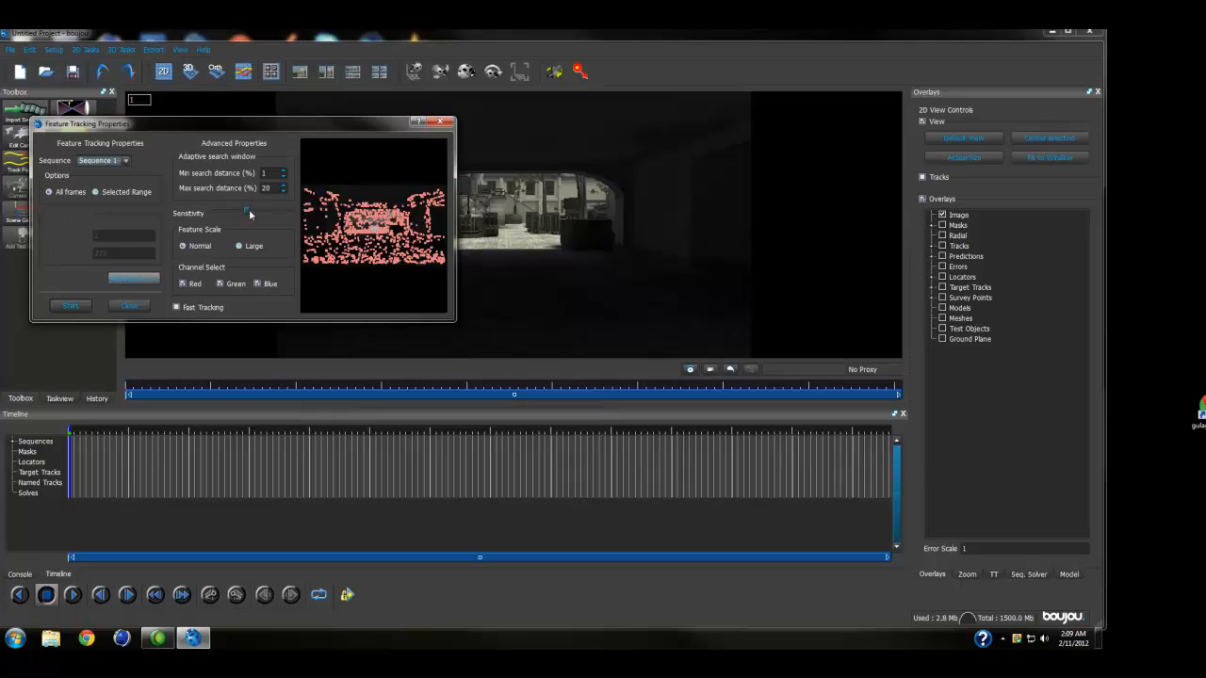
left_click(70, 305)
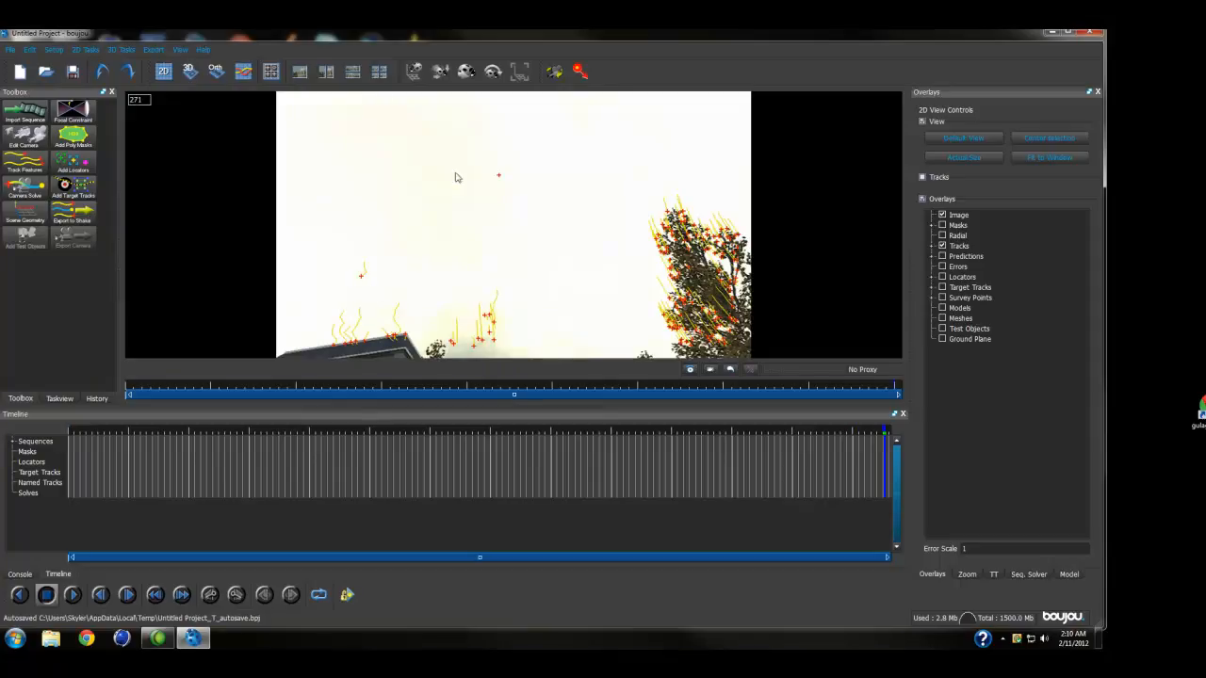
Step: Return to the first frame and run the camera solve on all frames of Sequence 1
left_click_drag(804, 434, 46, 427)
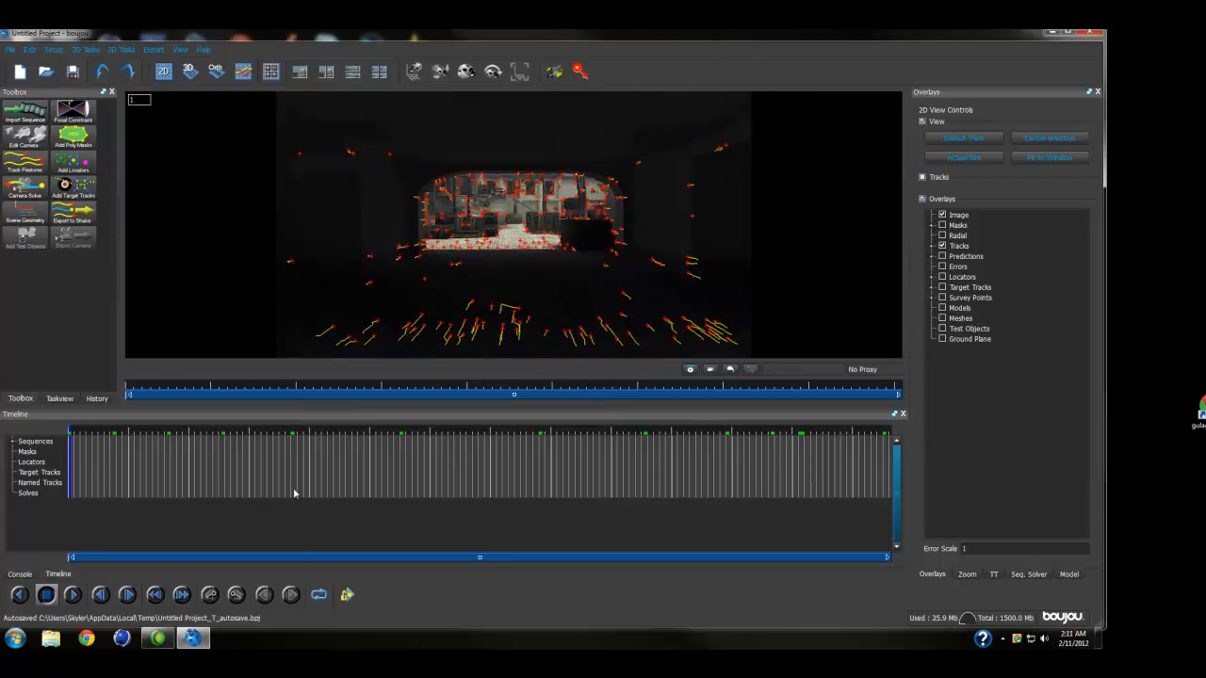
left_click(17, 185)
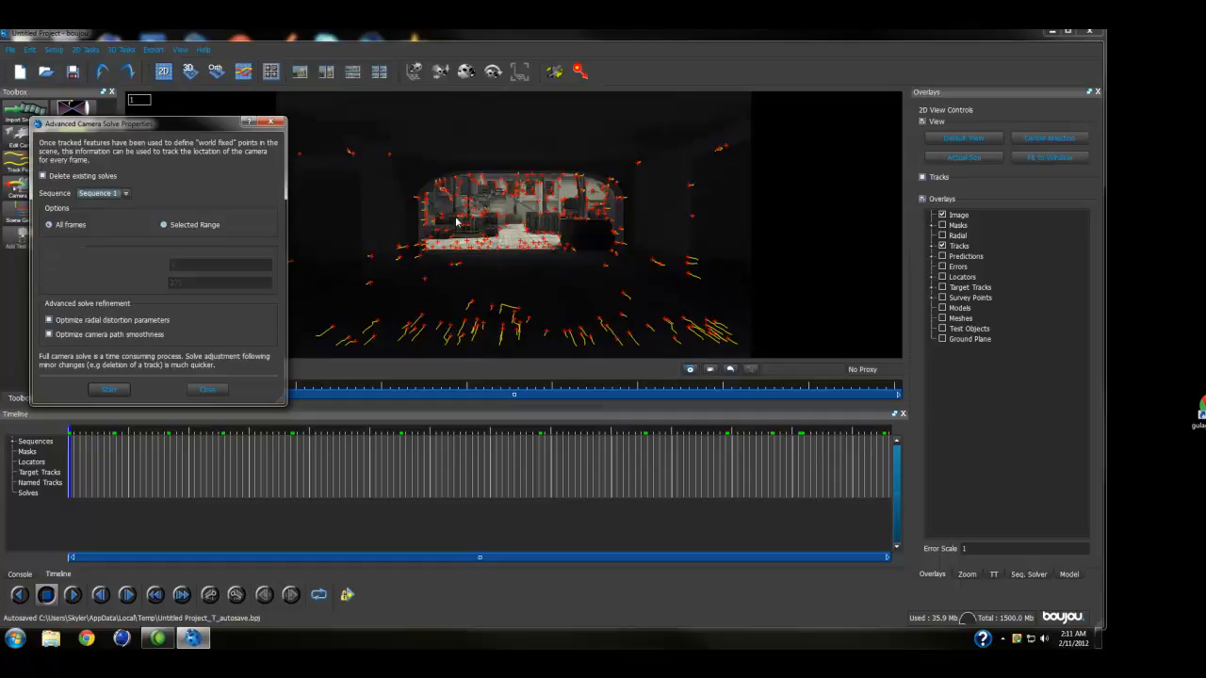
left_click(109, 390)
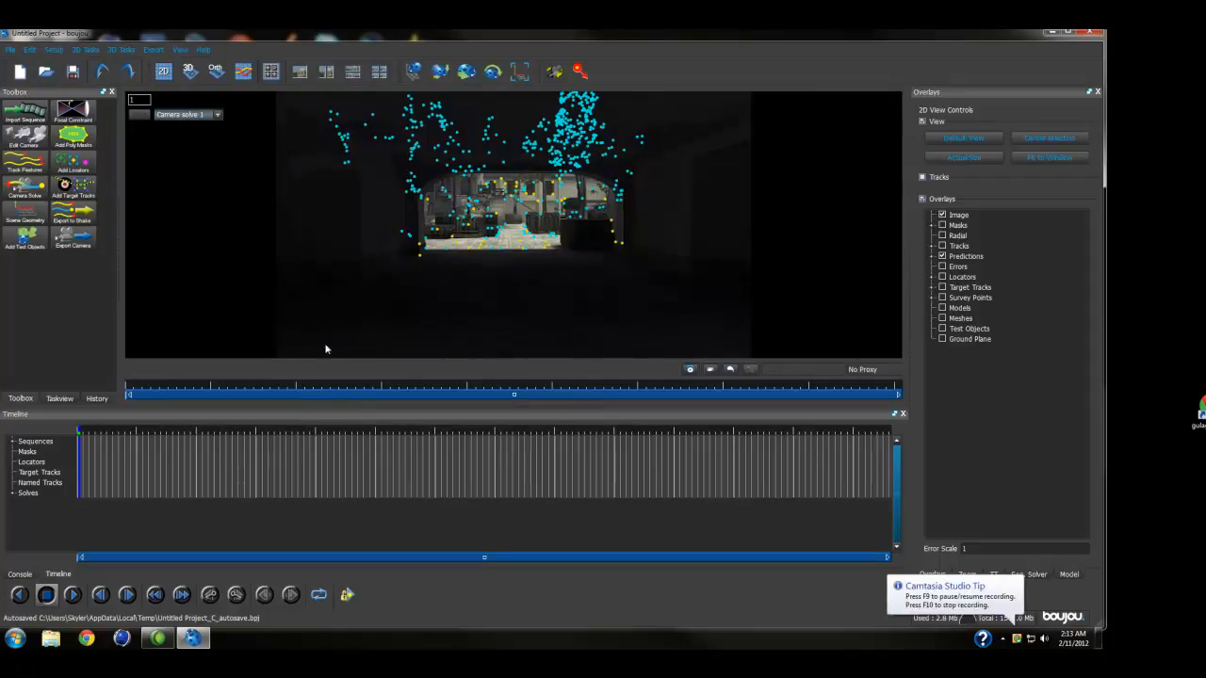
Step: At frame 137, add an Origin coordinate frame hint to the scene geometry and connect it to a tracked point on the paved ground
mouse_move(468, 434)
left_mouse_down()
mouse_move(498, 434)
mouse_move(485, 438)
left_mouse_up()
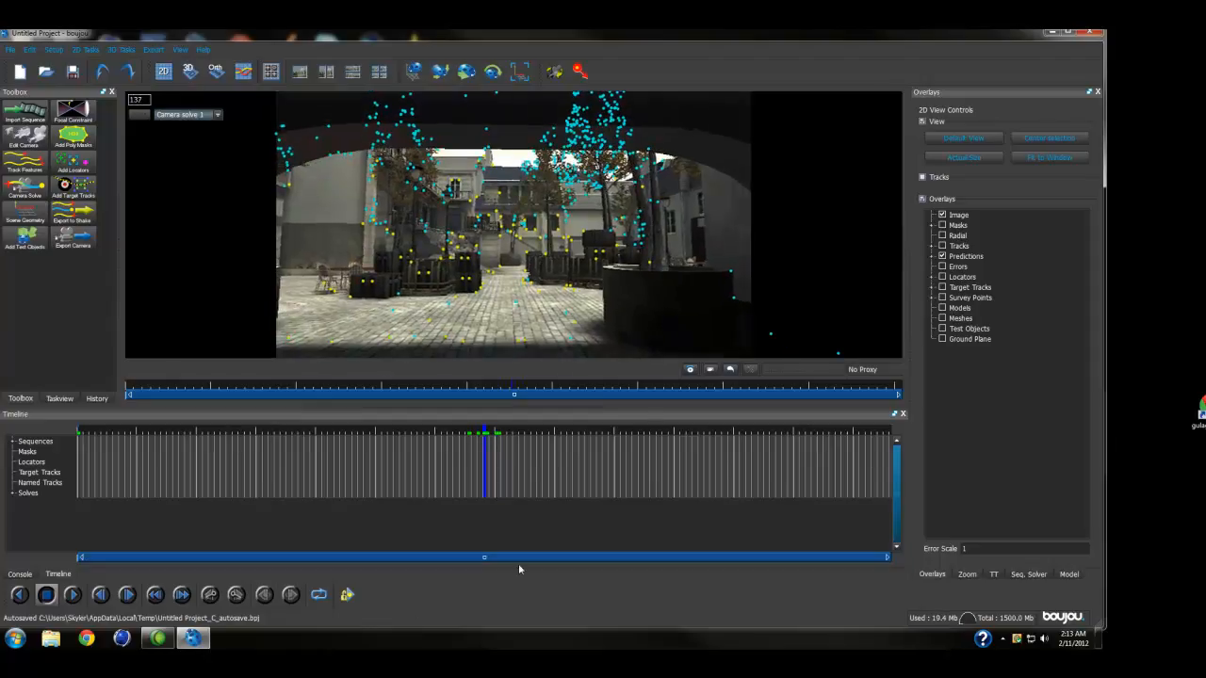
left_click(25, 213)
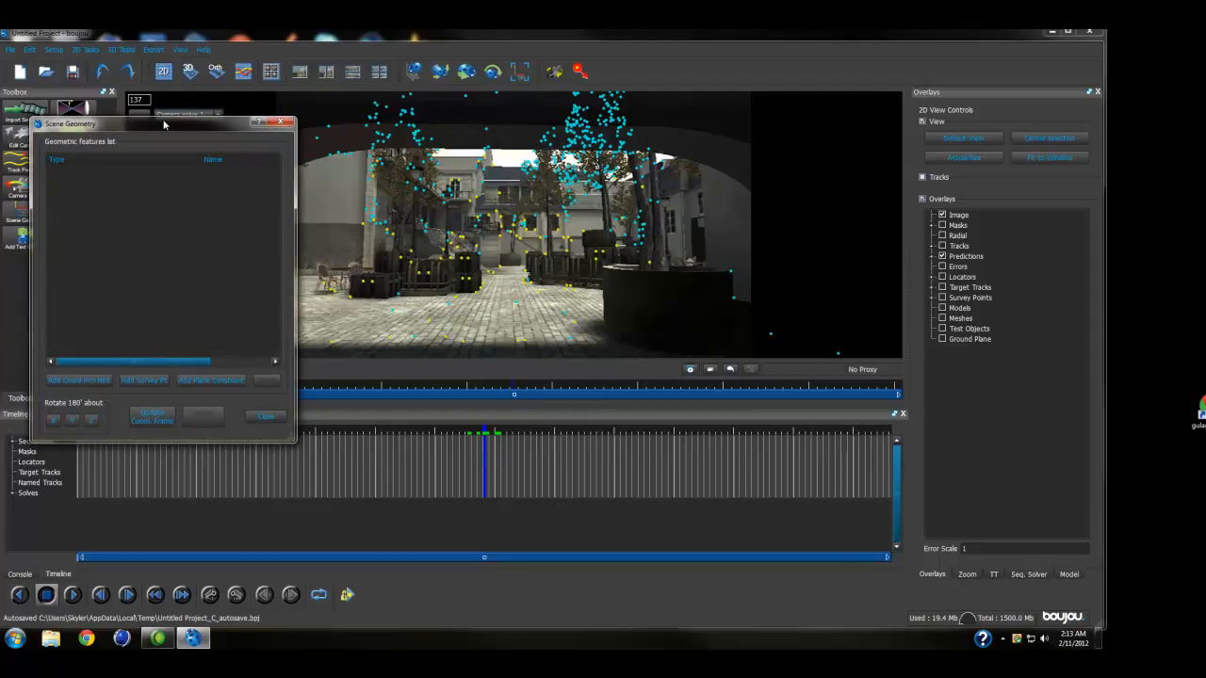
left_click_drag(162, 120, 953, 177)
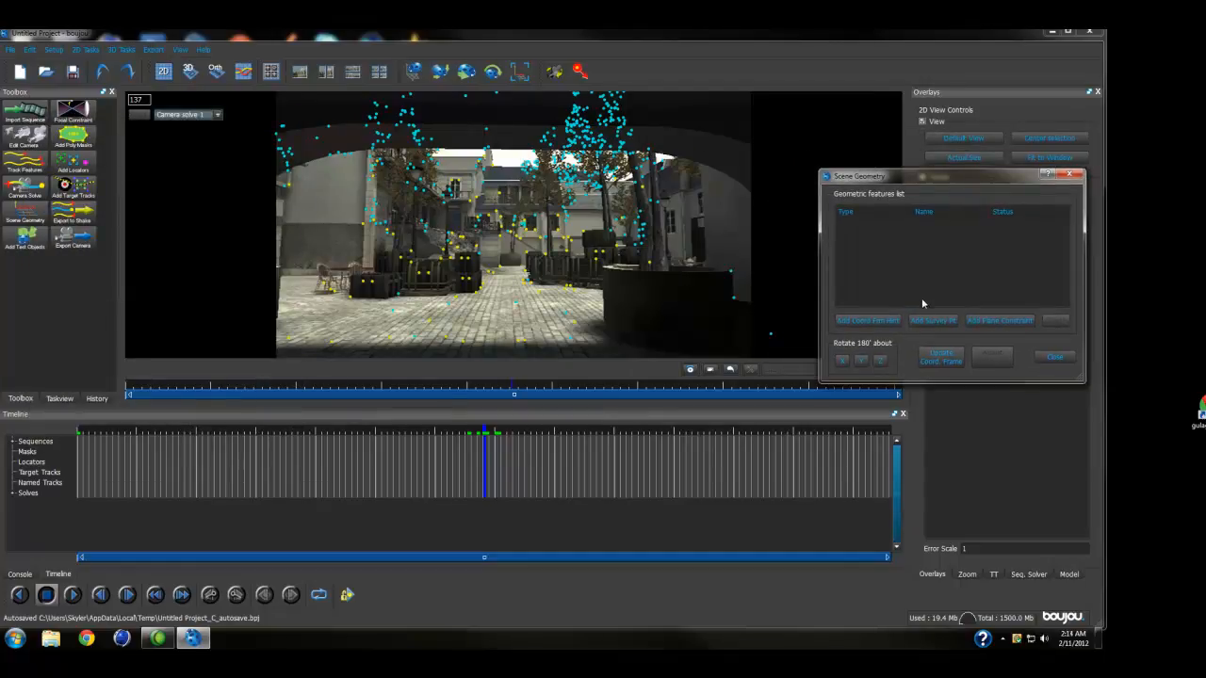
left_click(869, 319)
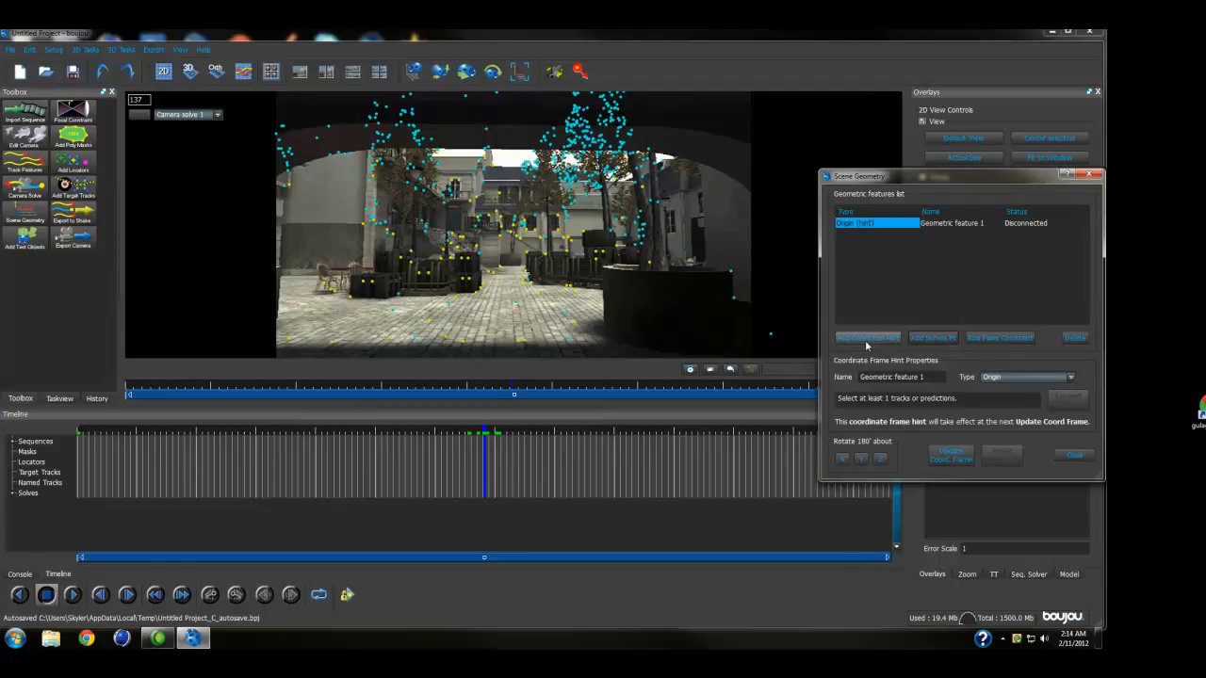
left_click(1014, 378)
left_click(1007, 380)
left_click(445, 340)
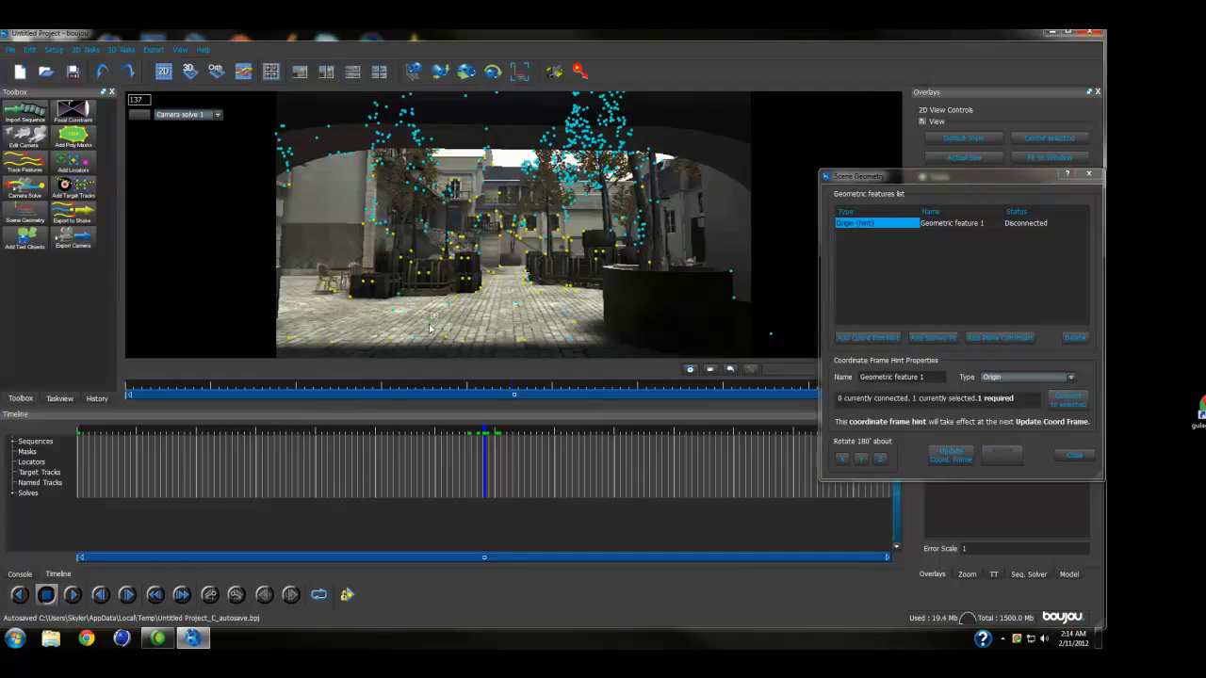
left_click(1068, 400)
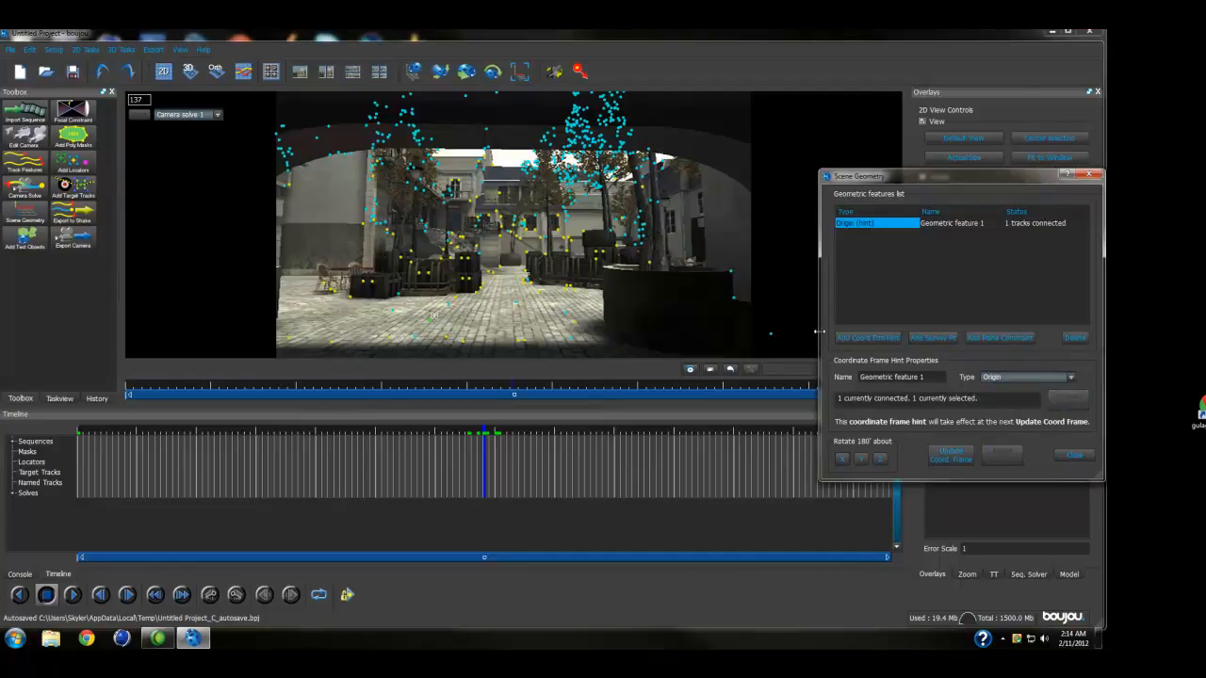
Step: Add an x-axis coordinate frame hint and connect it to two tracked points across the front of the paved ground
left_click(845, 339)
left_click(1007, 377)
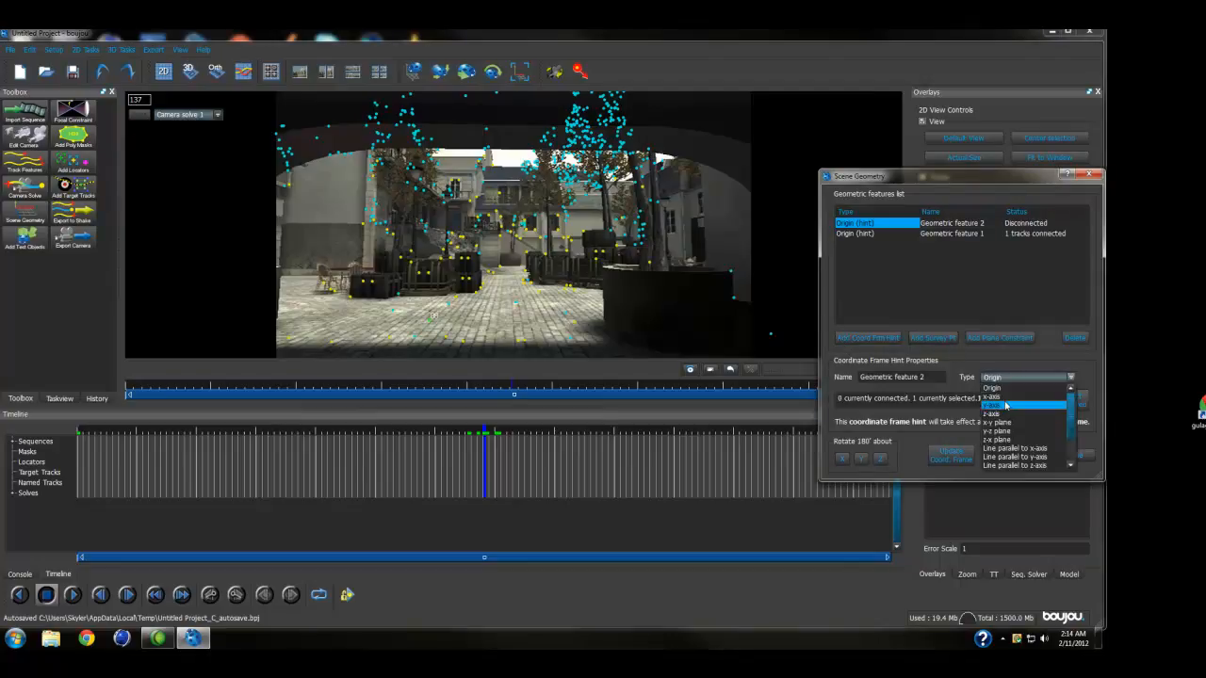
left_click(1003, 397)
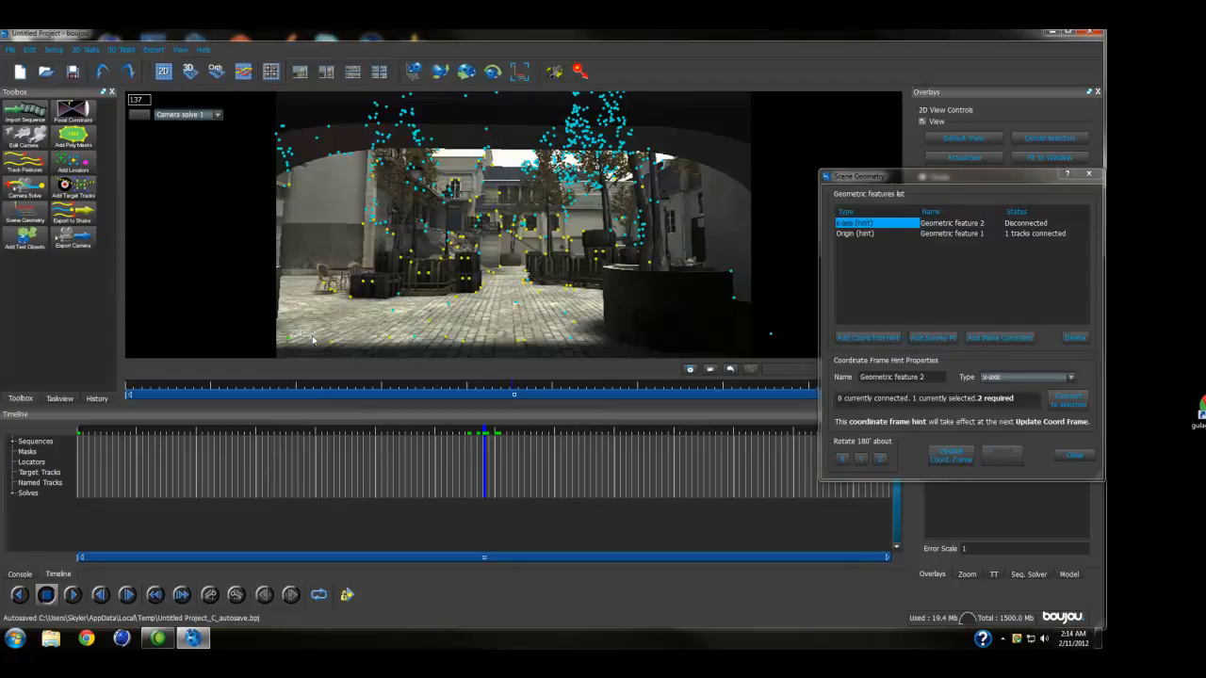
left_click(529, 339, "shift")
left_click(1063, 405)
Step: Add a z-axis coordinate frame hint, connect it to two tracked points running back across the paved ground, and update the coordinate frame
left_click(866, 337)
left_click(1006, 381)
left_click(1008, 415)
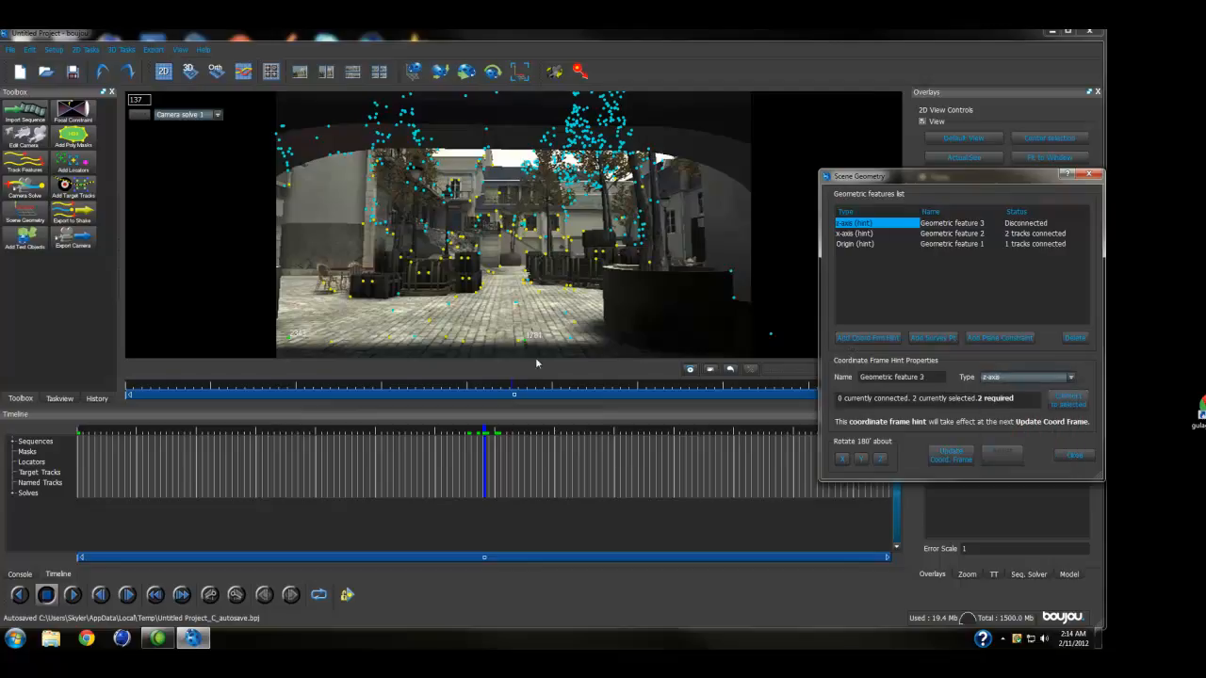
left_click(452, 337)
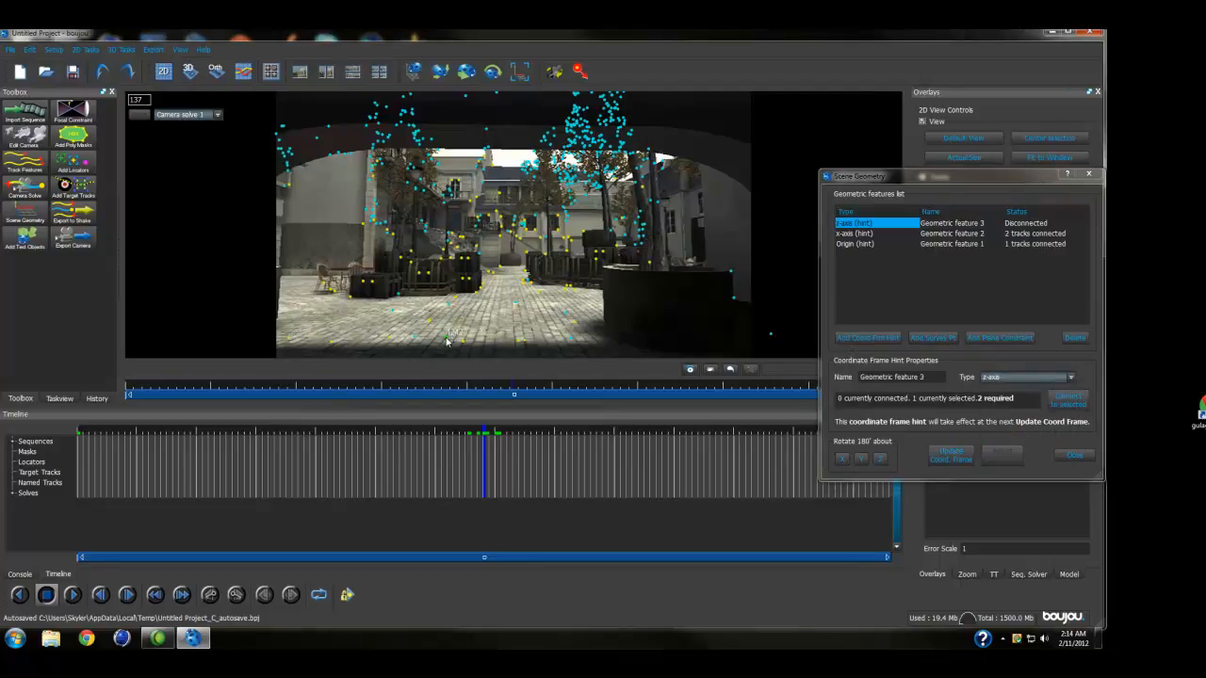
left_click(478, 292, "shift")
left_click(1066, 399)
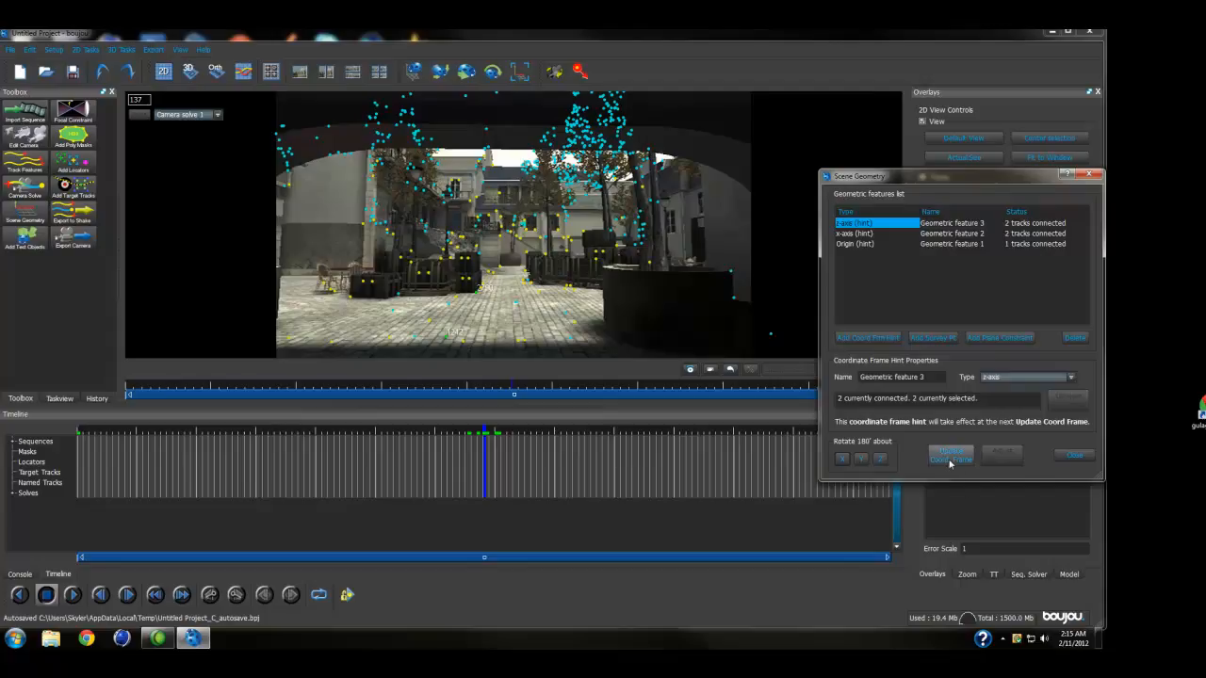
left_click(1067, 460)
Step: Orbit the solved point cloud in 3D, select the dense tree cluster and locate the same points in the 2D footage
left_click(189, 70)
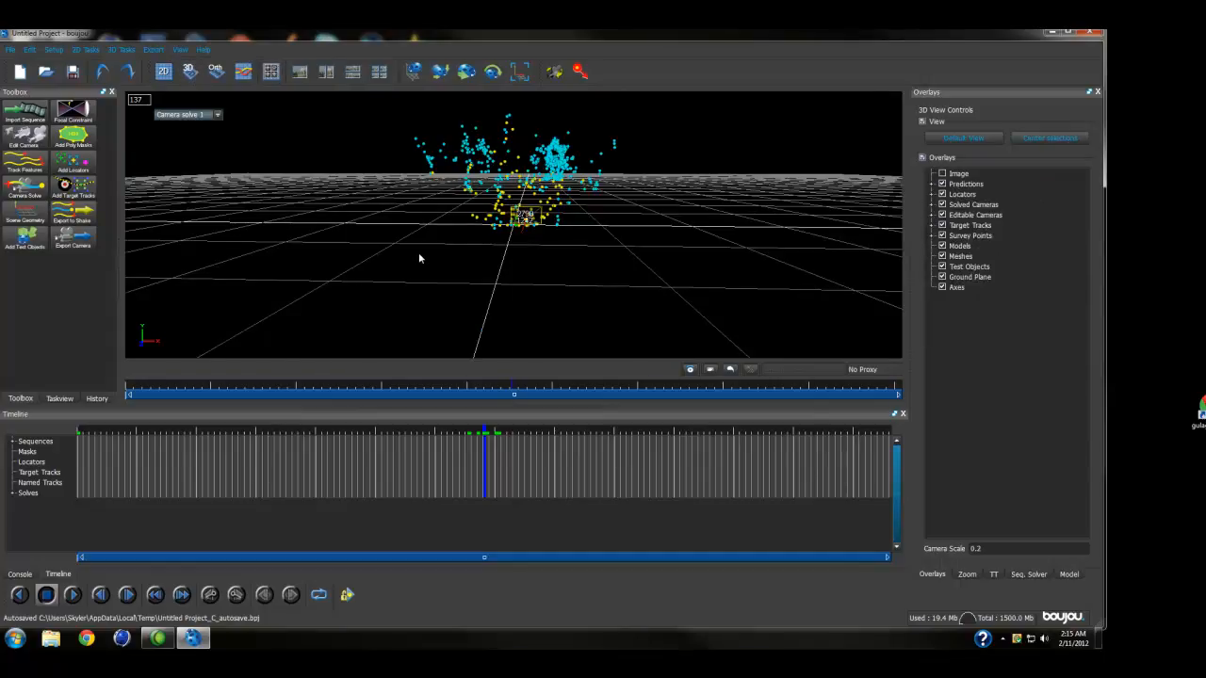
left_click_drag(420, 254, 573, 261, "alt")
left_click_drag(435, 135, 504, 172)
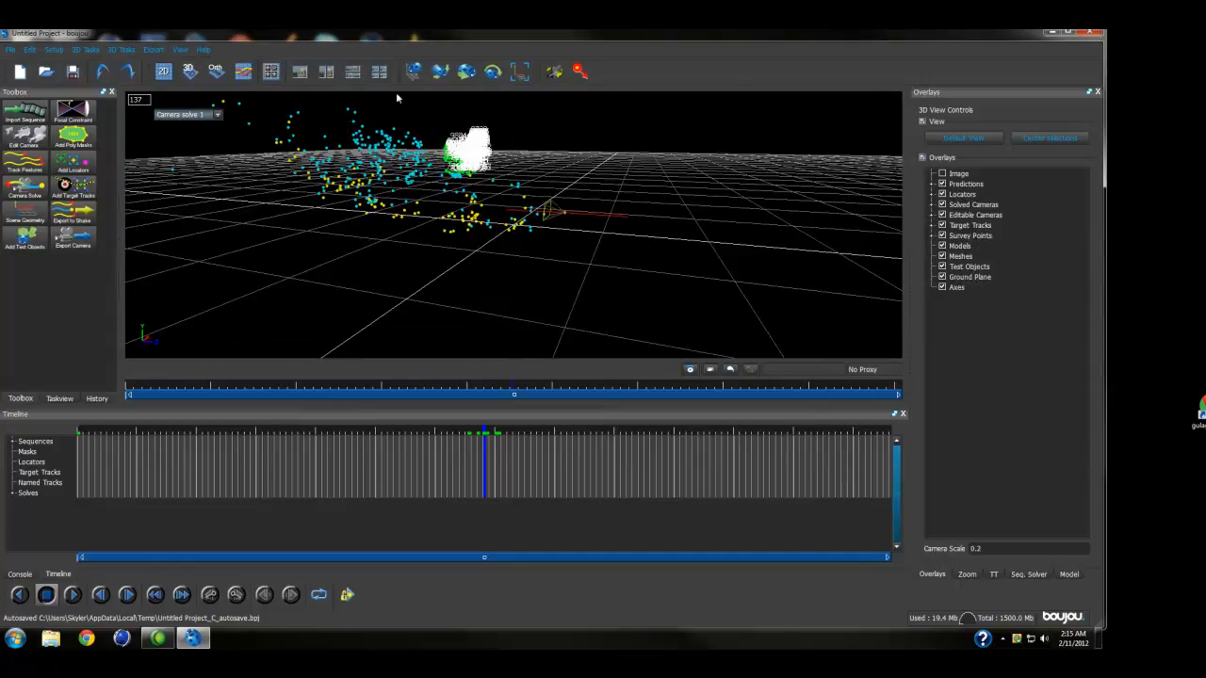
left_click(163, 71)
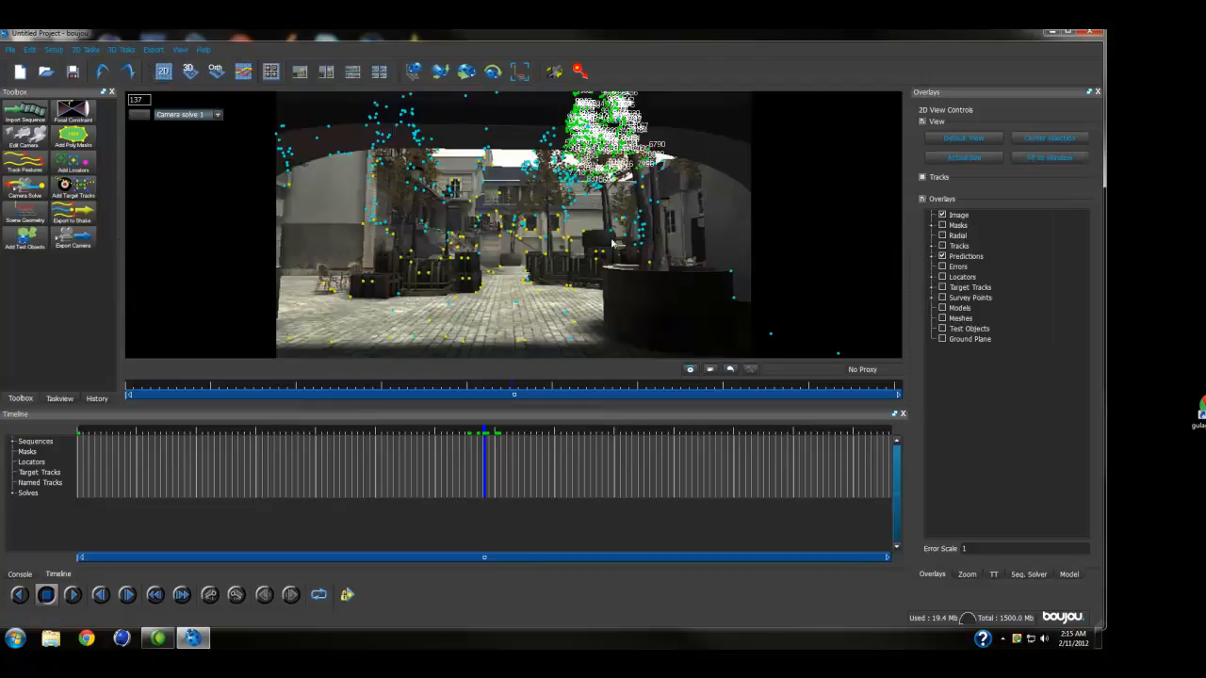
Step: Select the ground-level points near the camera in 3D, compare them with the 2D footage, and inspect the cloud from another angle
left_click(189, 70)
left_click(415, 304)
left_click_drag(545, 252, 430, 207)
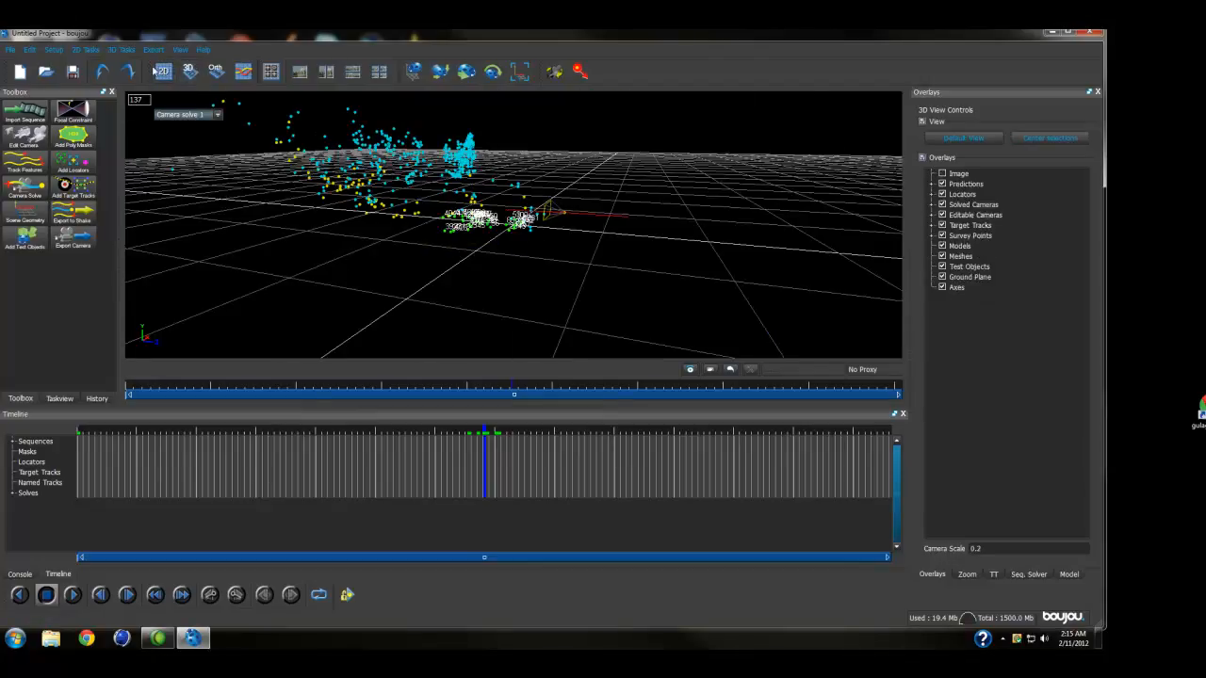
left_click(164, 70)
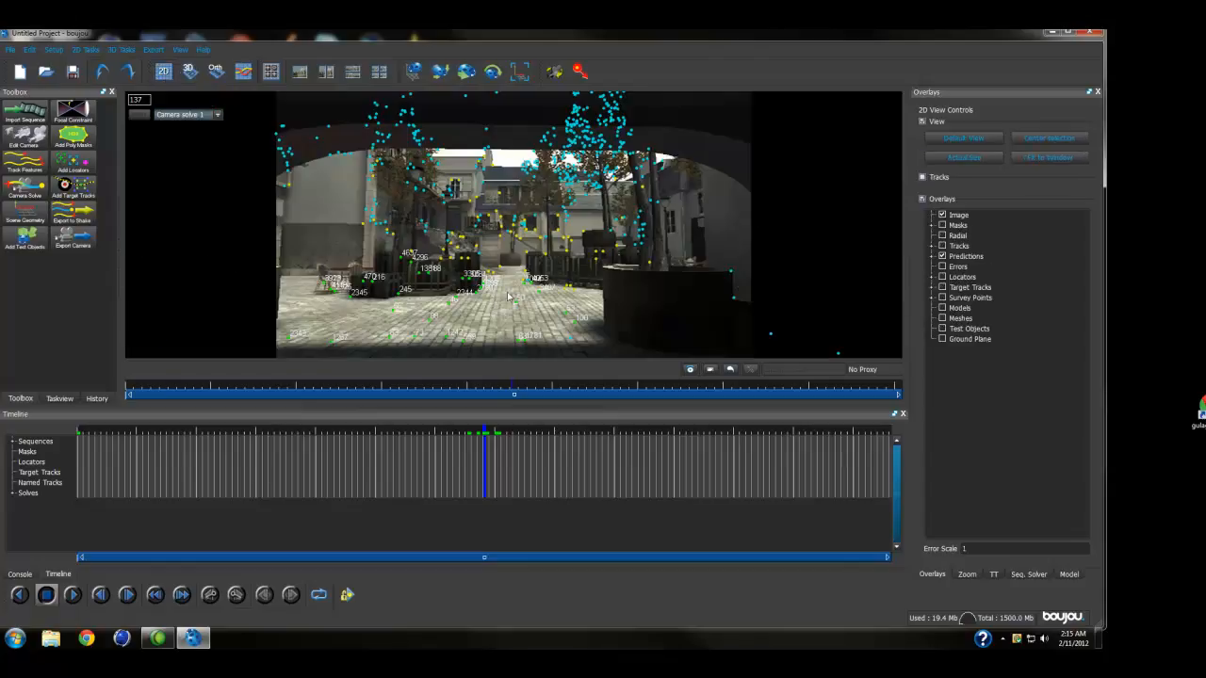
left_click(189, 71)
left_click_drag(637, 173, 582, 193)
left_click_drag(619, 267, 368, 261, "alt")
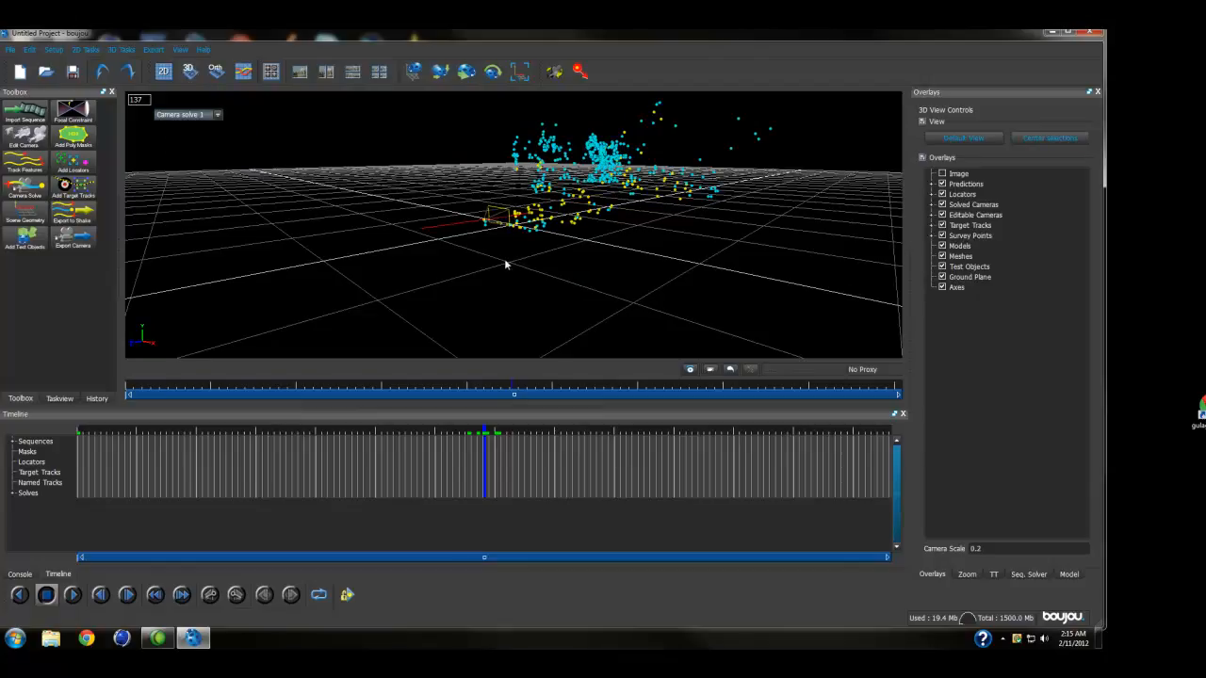
Step: Set the 3D display's Preferred Camera Orientation preference to a Z-up option
left_click(29, 50)
left_click(53, 254)
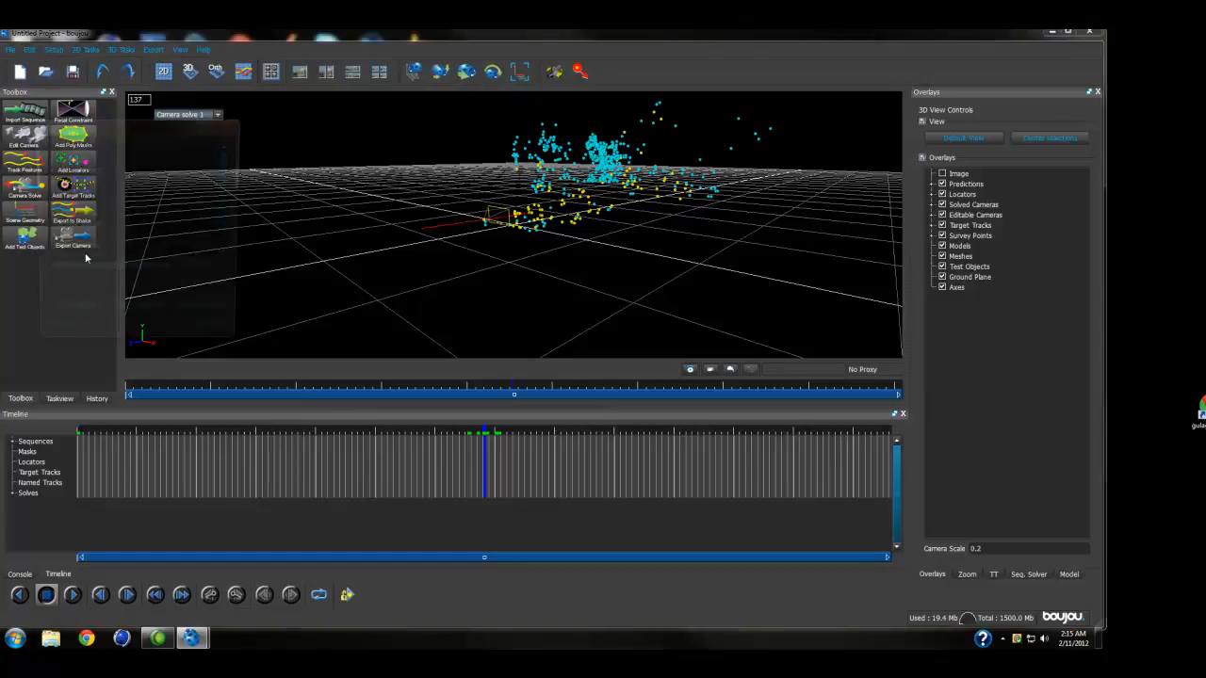
left_click(47, 158)
scroll(141, 194, "down", 3)
left_click(141, 187)
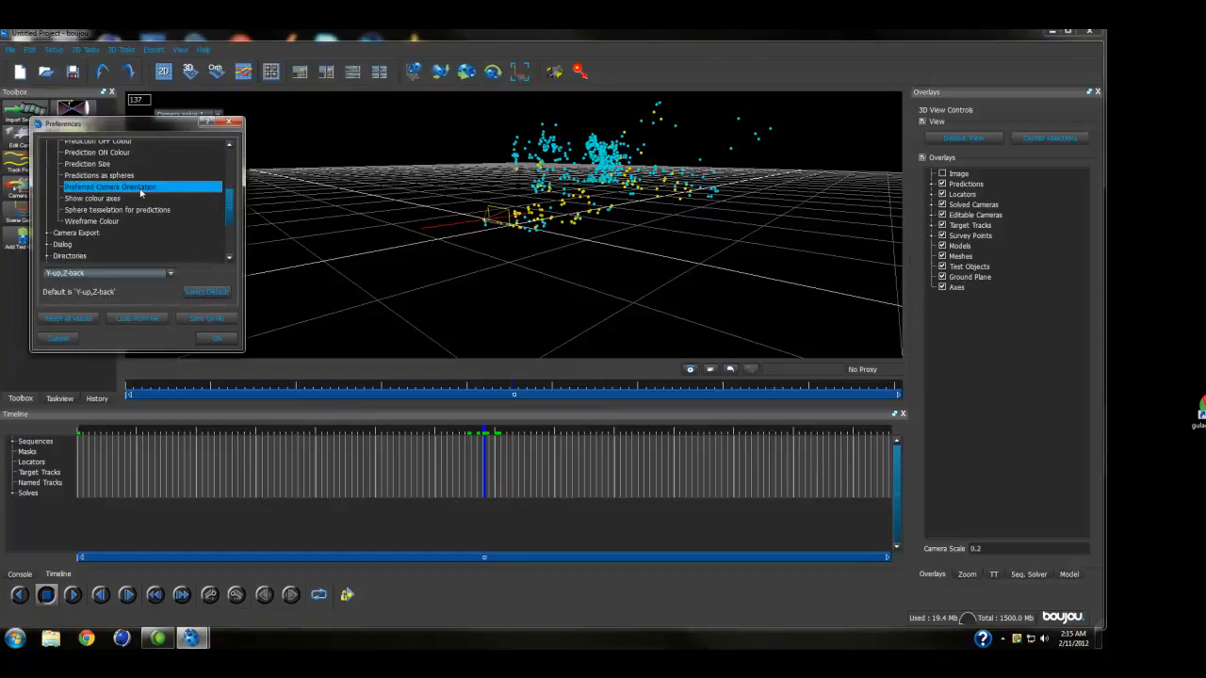
left_click(111, 275)
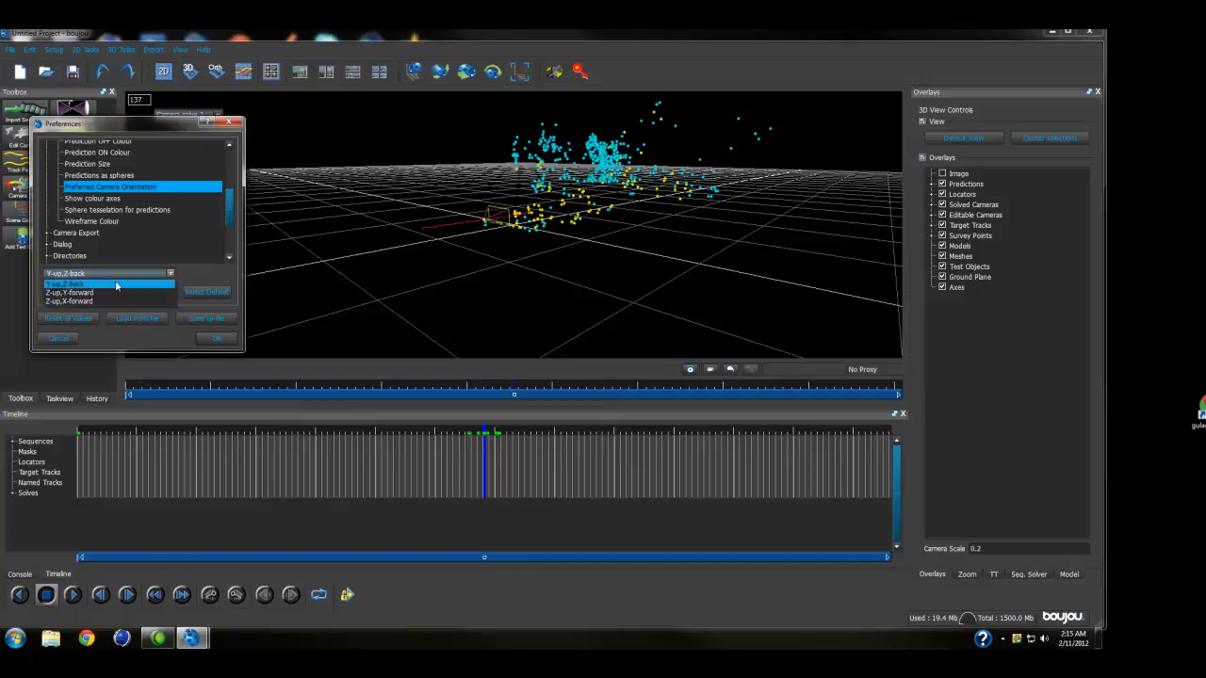
left_click(111, 283)
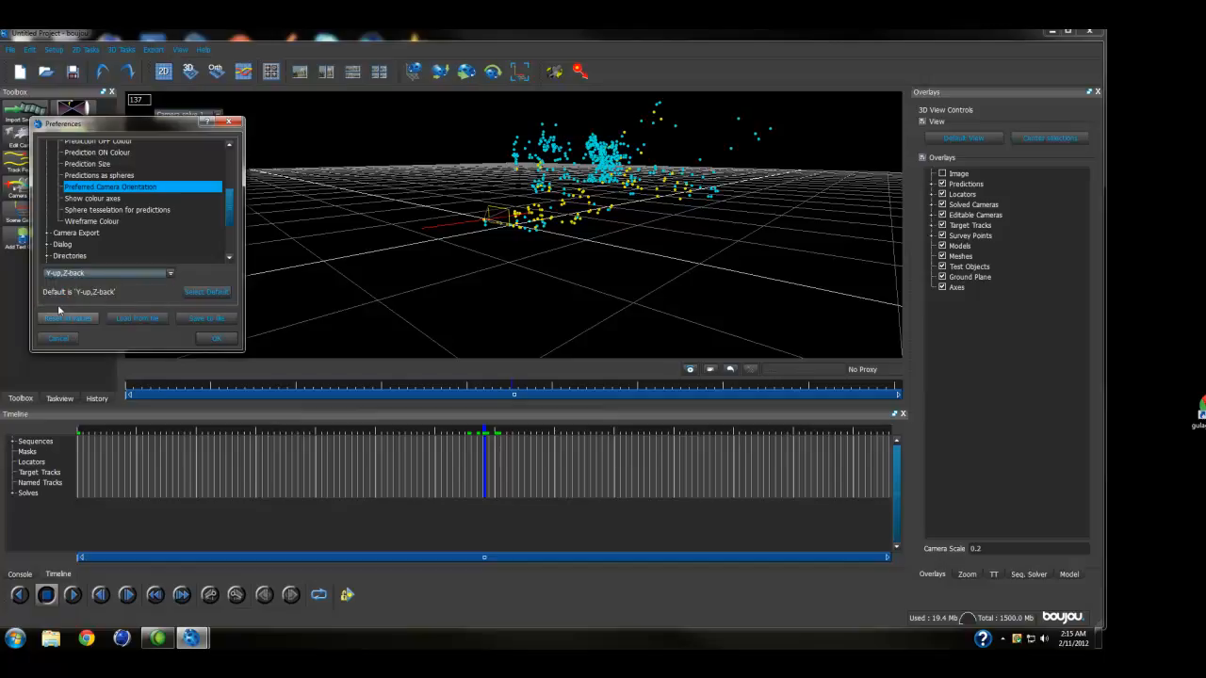
left_click(73, 275)
left_click(83, 298)
left_click(216, 338)
Step: Set the 3D display's Preferred Camera Orientation preference back to Y-up, Z-back
left_click(30, 49)
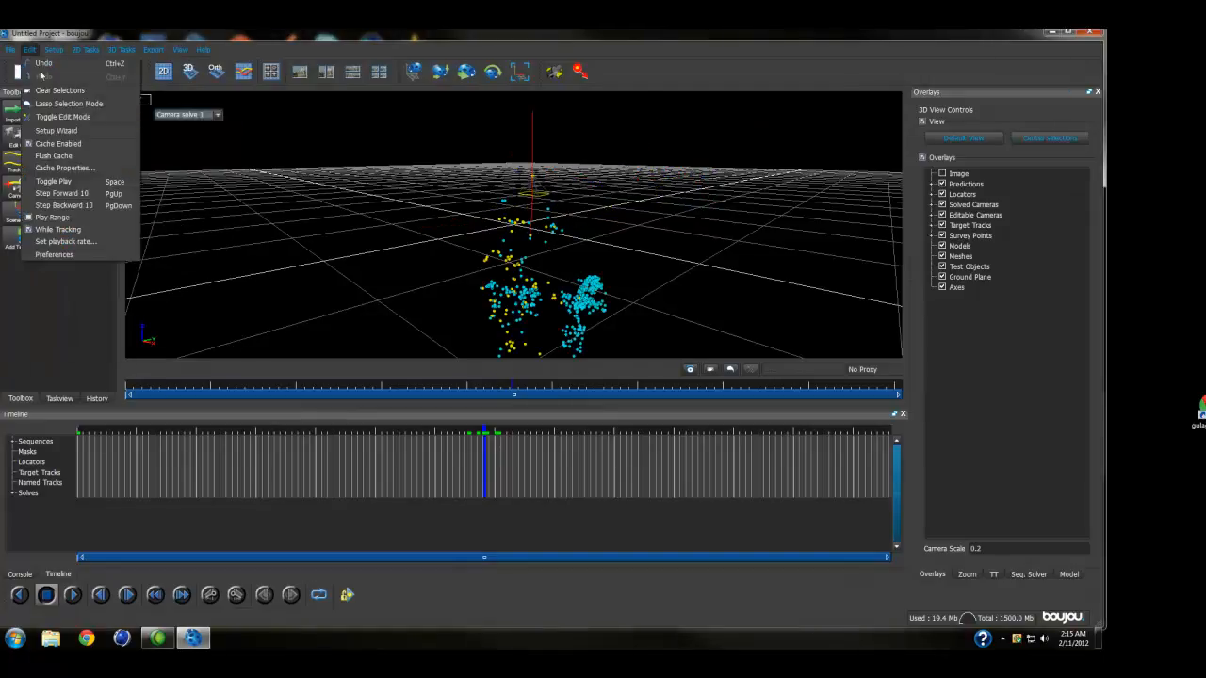
left_click(69, 254)
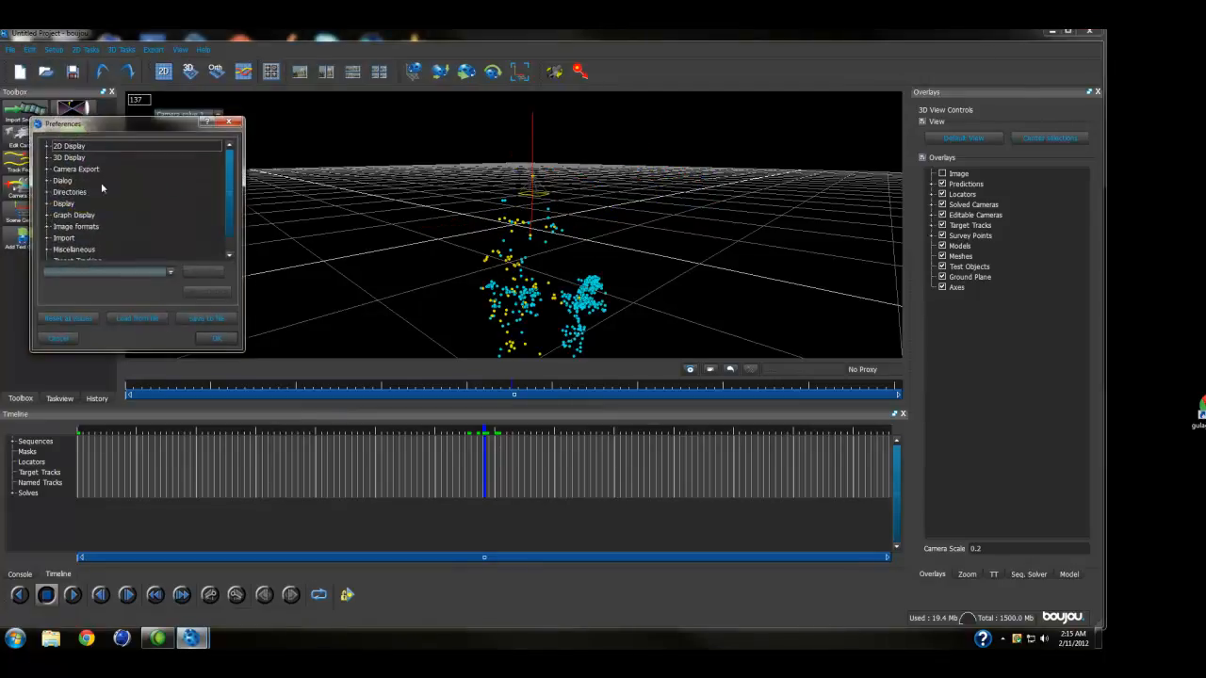
left_click(48, 157)
scroll(132, 189, "down", 3)
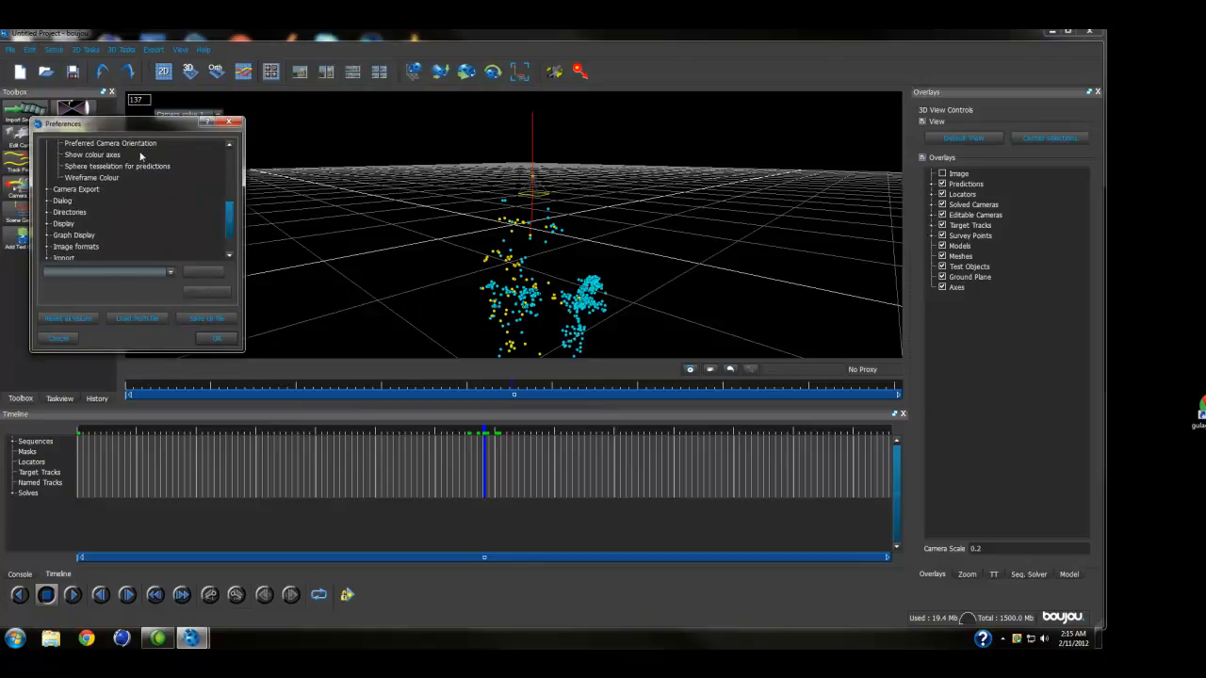
left_click(138, 146)
left_click(62, 273)
left_click(55, 250)
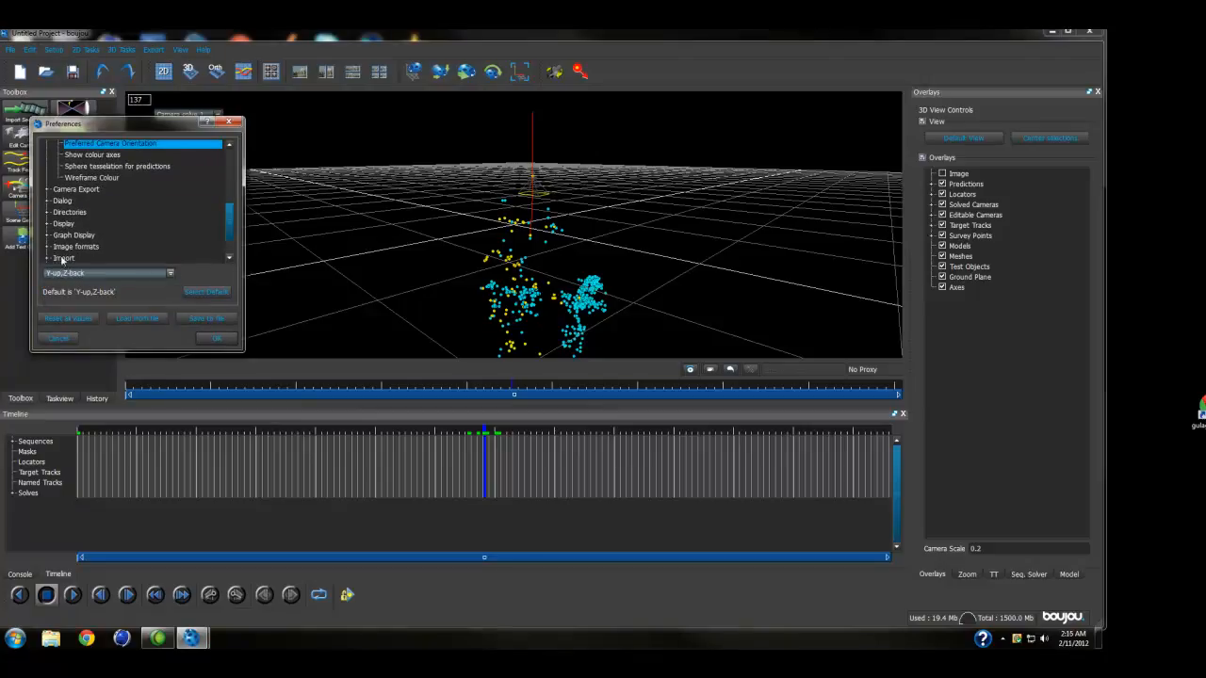
left_click(213, 339)
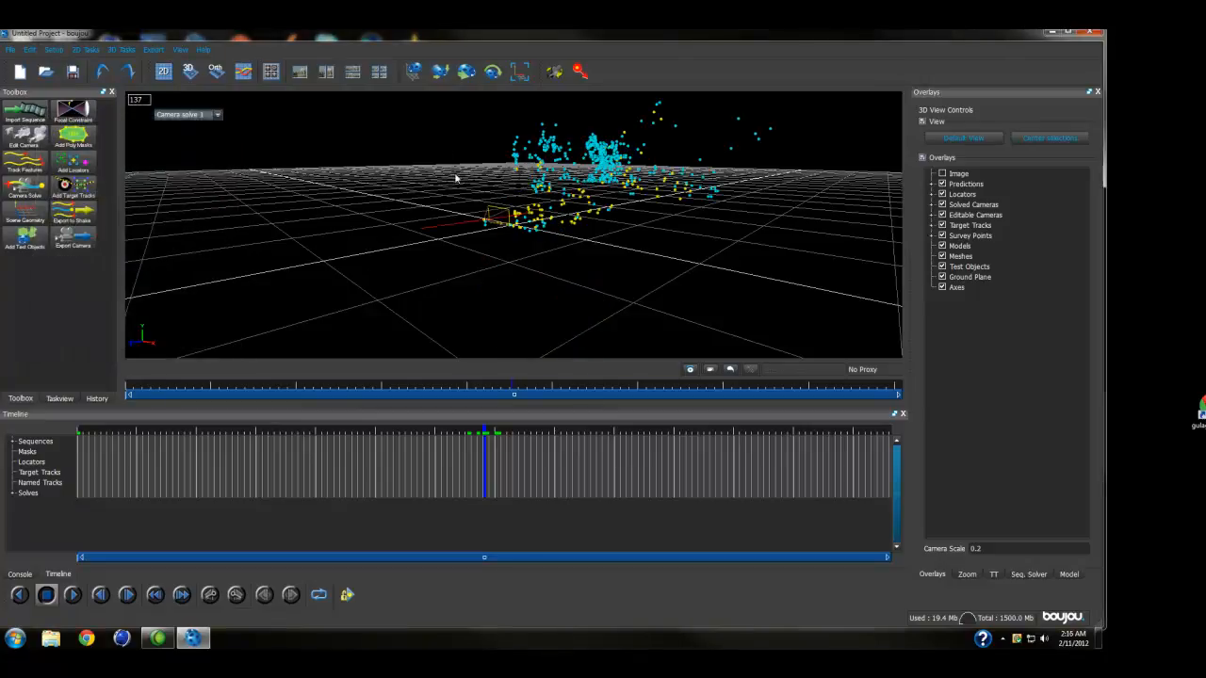
left_click_drag(616, 277, 710, 322)
left_click_drag(436, 306, 550, 255)
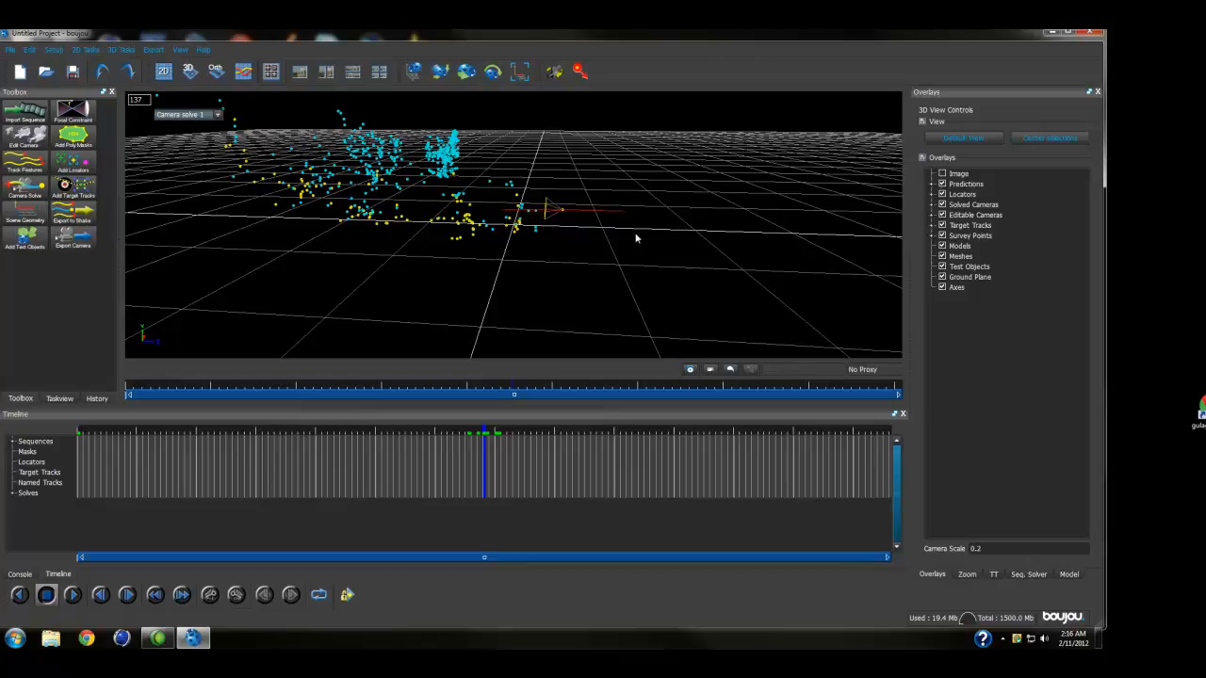
mouse_move(627, 258)
middle_mouse_down()
mouse_move(471, 261)
mouse_move(314, 239)
mouse_move(423, 251)
mouse_move(476, 272)
mouse_move(618, 269)
middle_mouse_up()
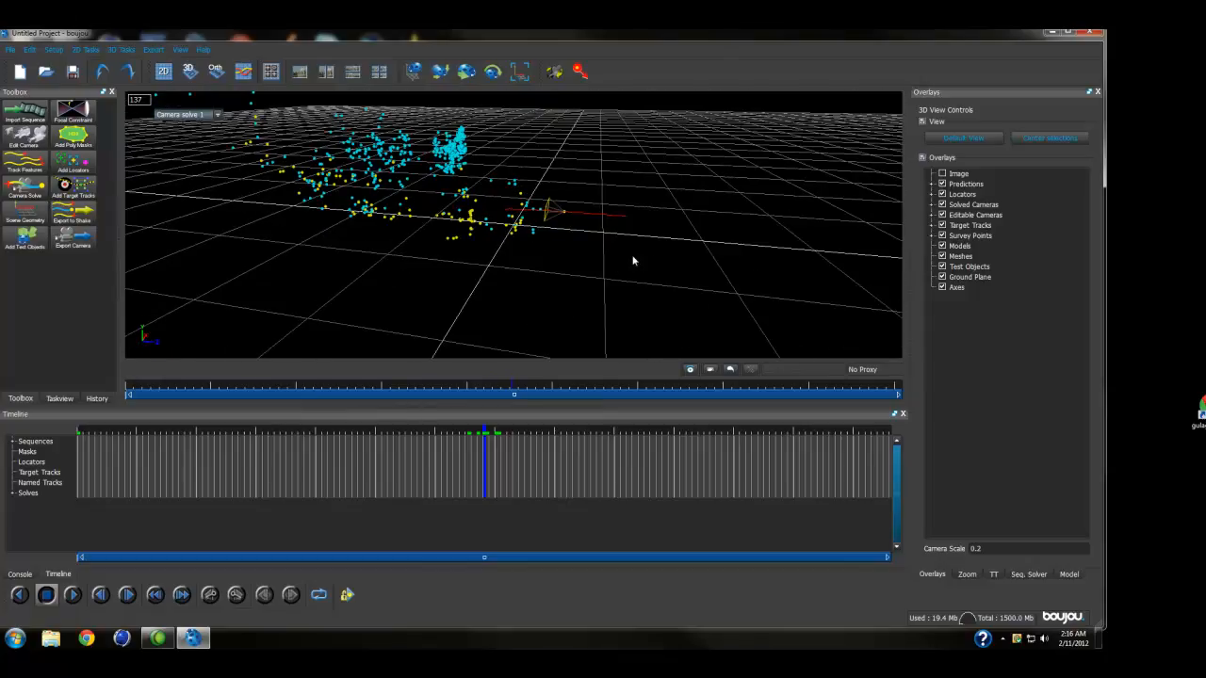
Step: Set up a camera solve export of Camera solve 1 as Cinema 4D (*.c4d) with the scene scaled by 100
left_click(153, 49)
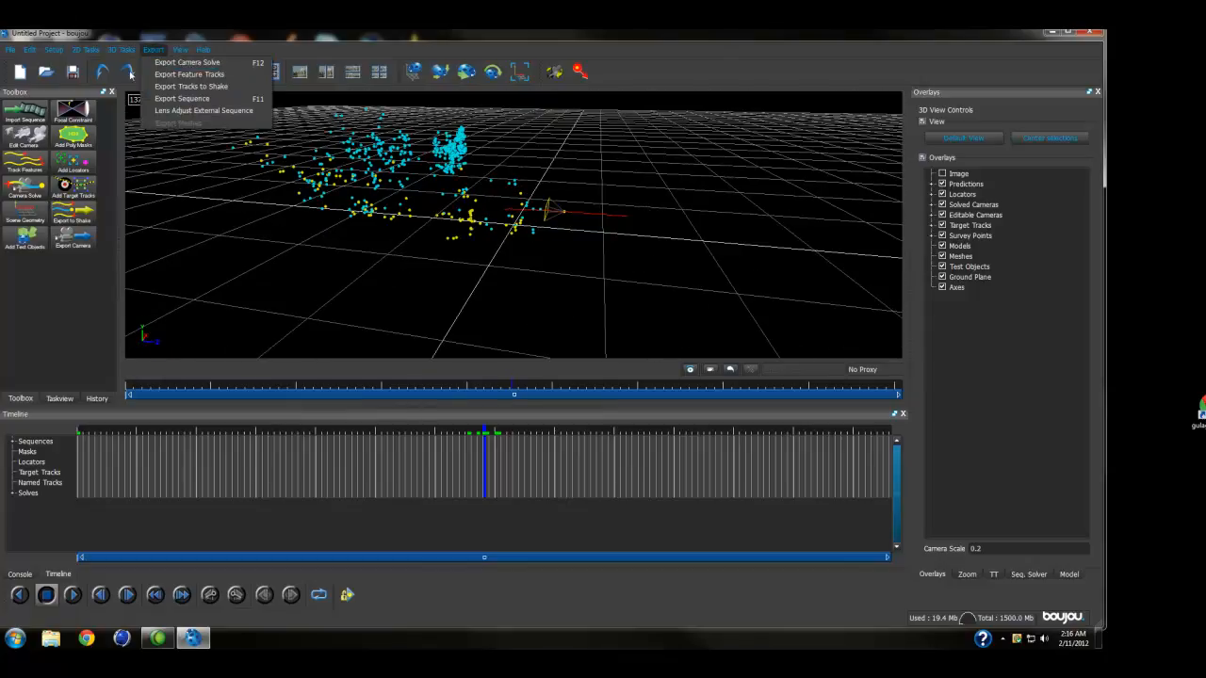
left_click(209, 63)
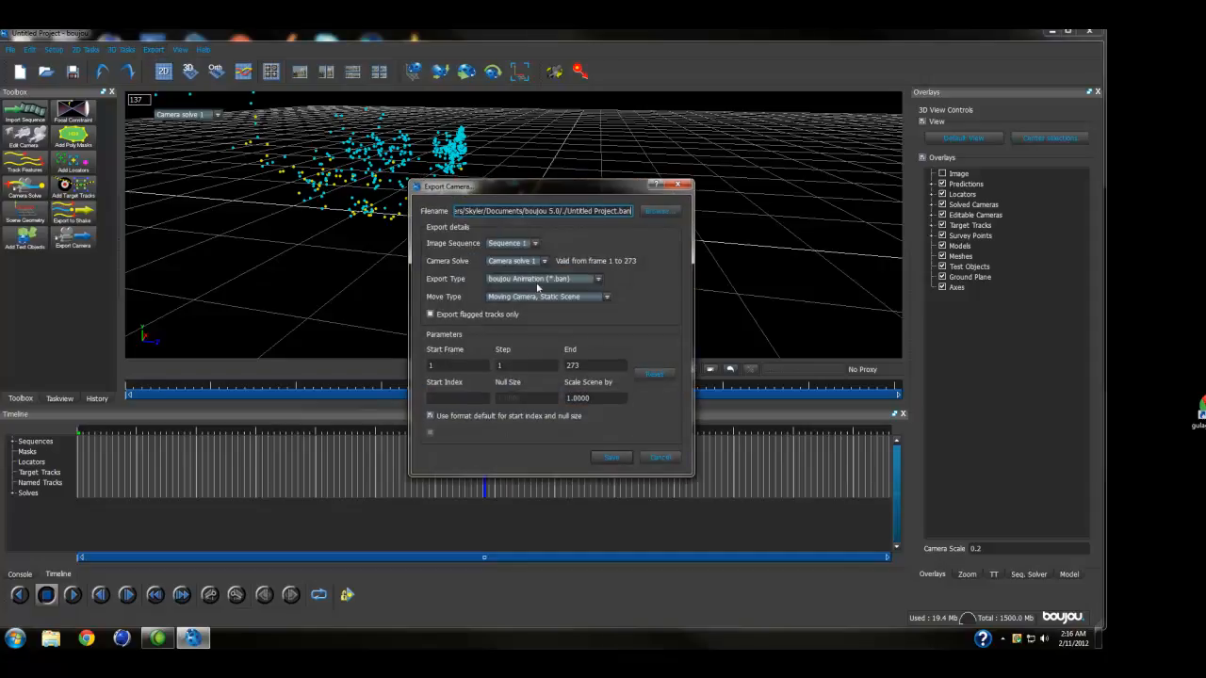
left_click(578, 279)
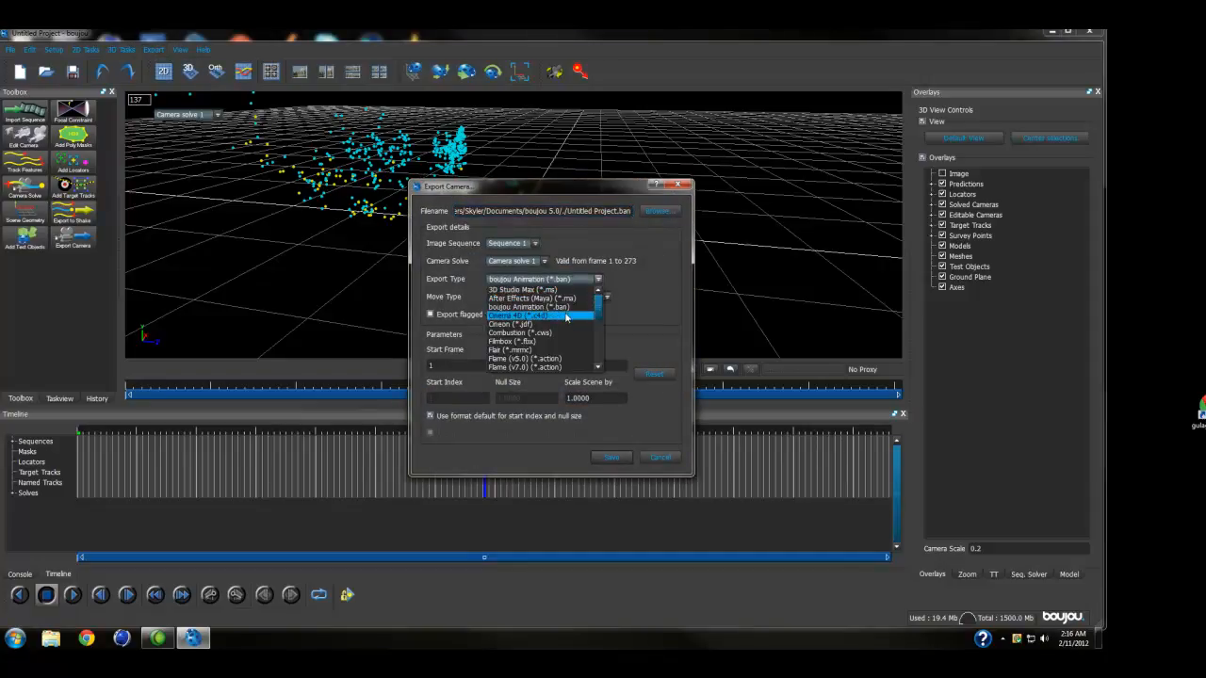
left_click(566, 316)
double_click(605, 396)
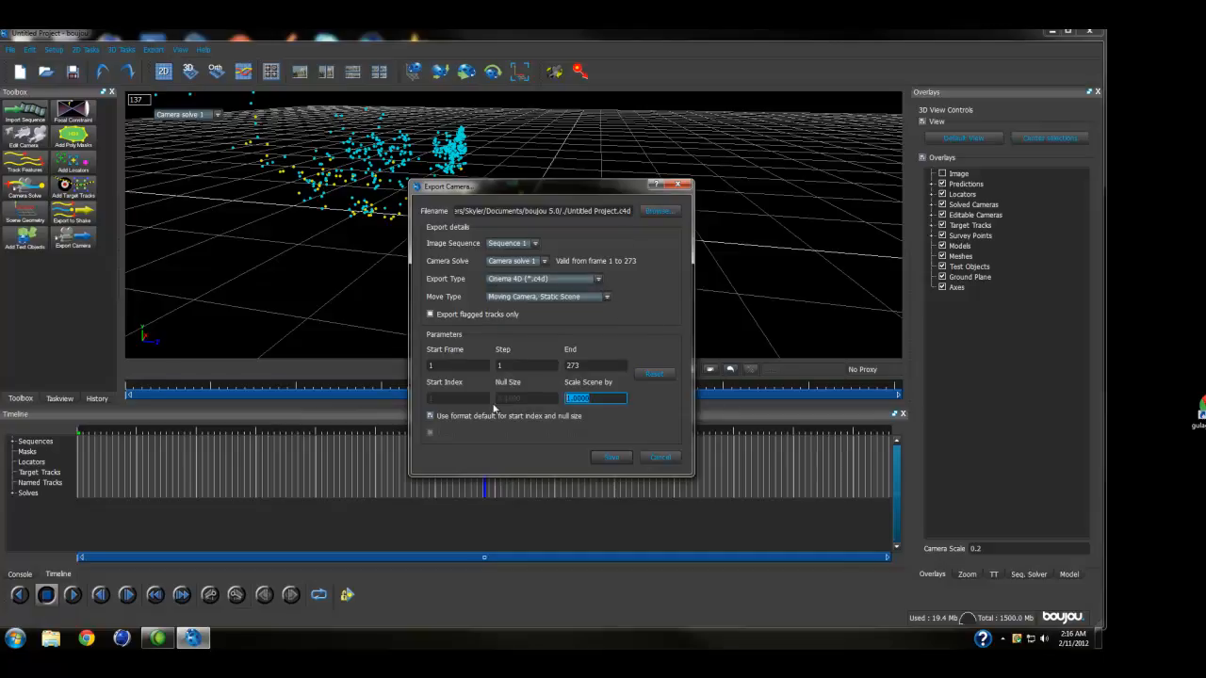
type("1")
Step: Name the export file C4D in the Project Files folder of Motion Tracking on the desktop and save the camera export
left_click(658, 211)
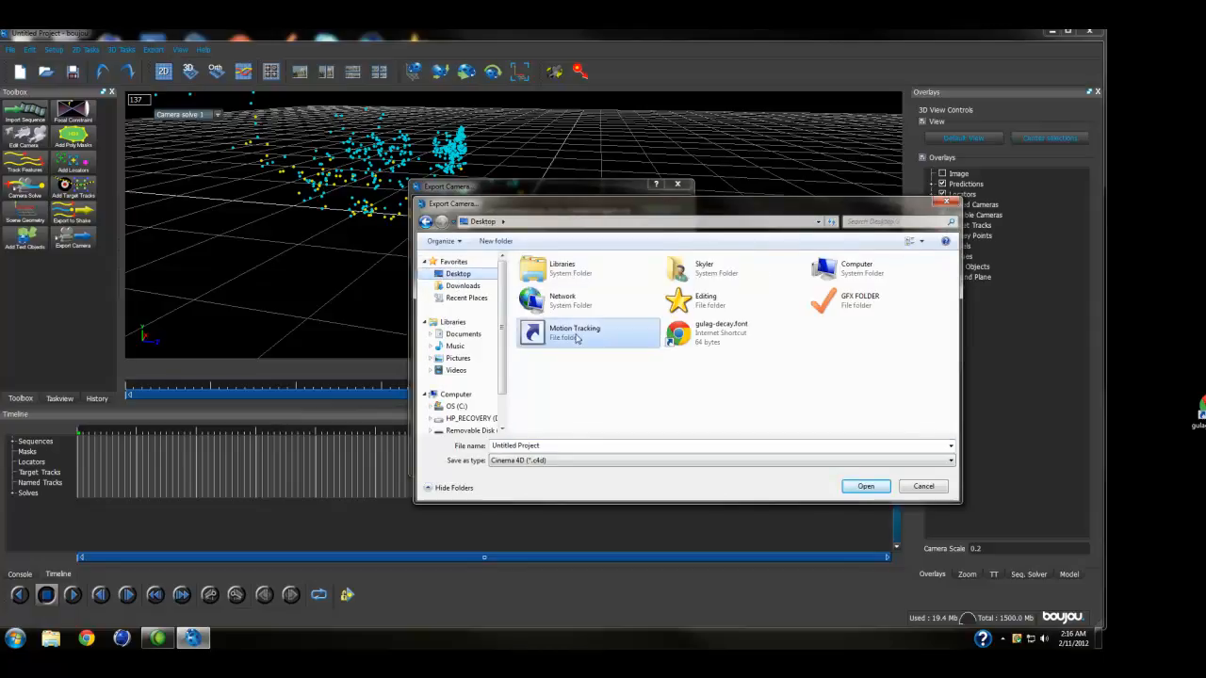
double_click(570, 329)
double_click(556, 272)
key("ctrl+a")
type("C4D")
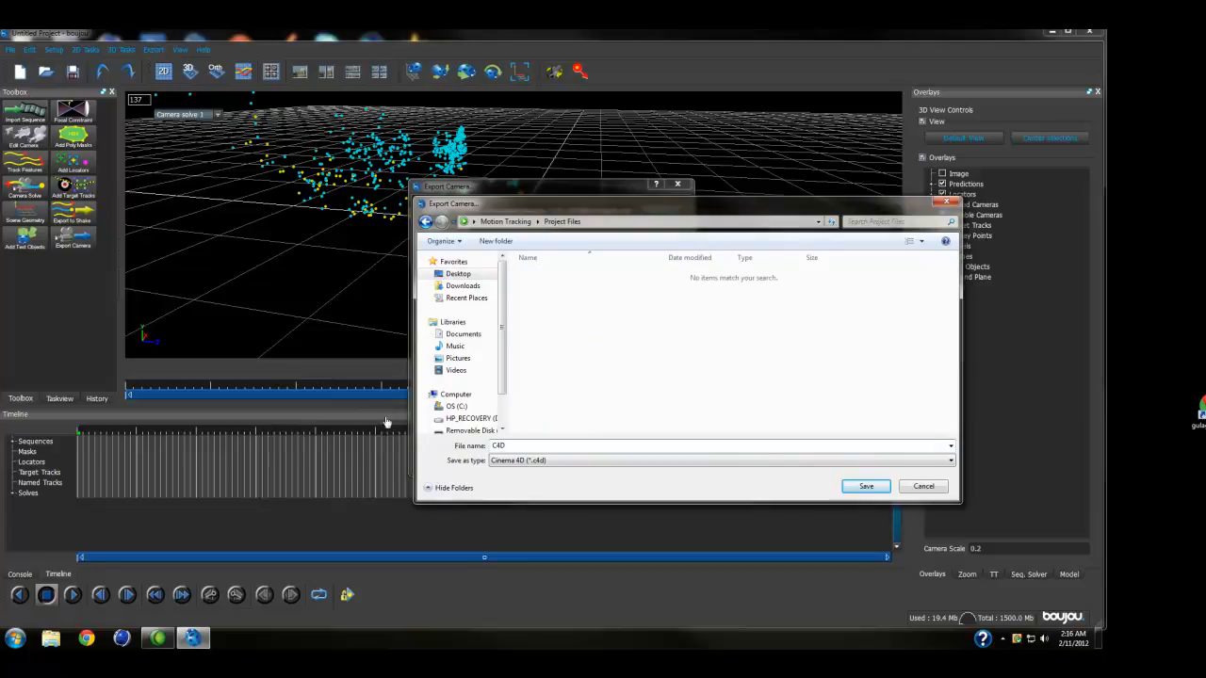
left_click(866, 487)
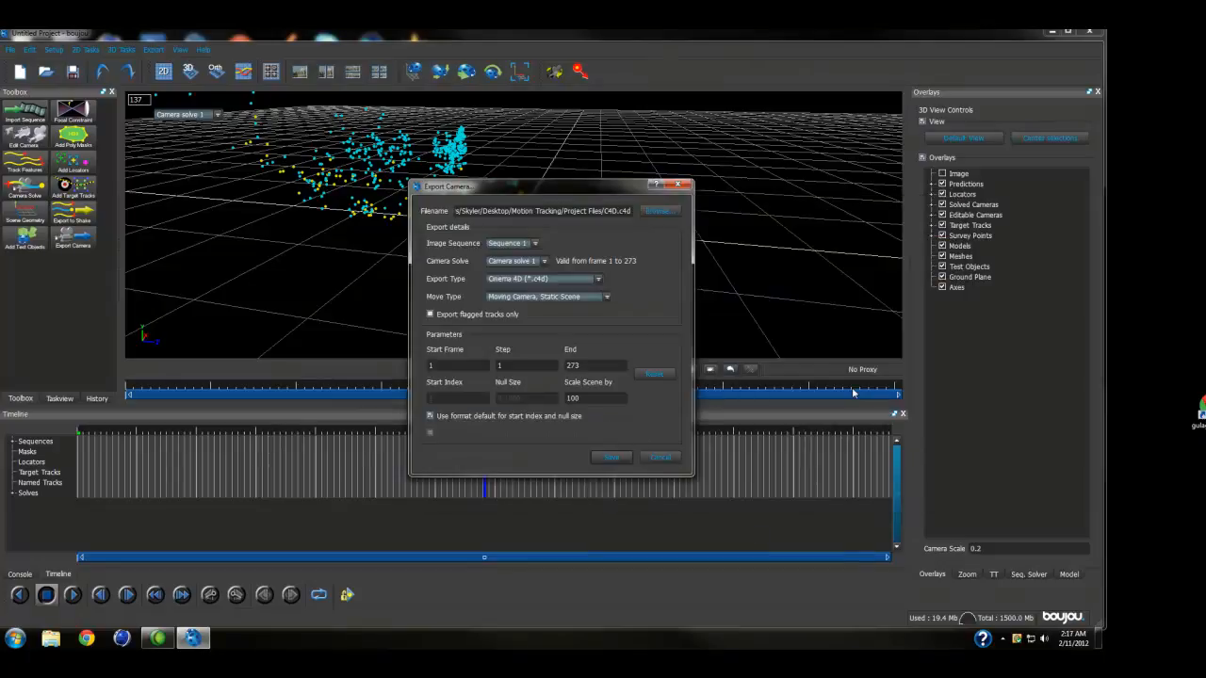
left_click_drag(581, 399, 569, 397)
left_click(612, 416)
left_click(629, 459)
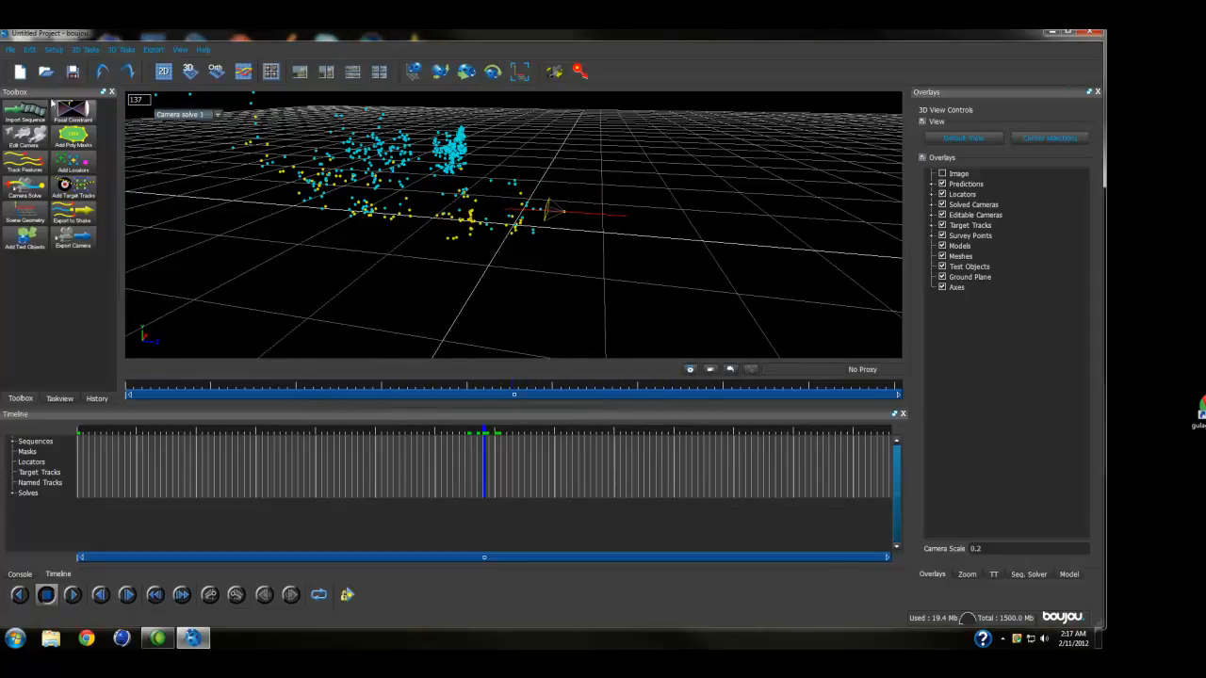
Step: Save the boujou project as Boujou in the Project Files folder of Motion Tracking
left_click(10, 49)
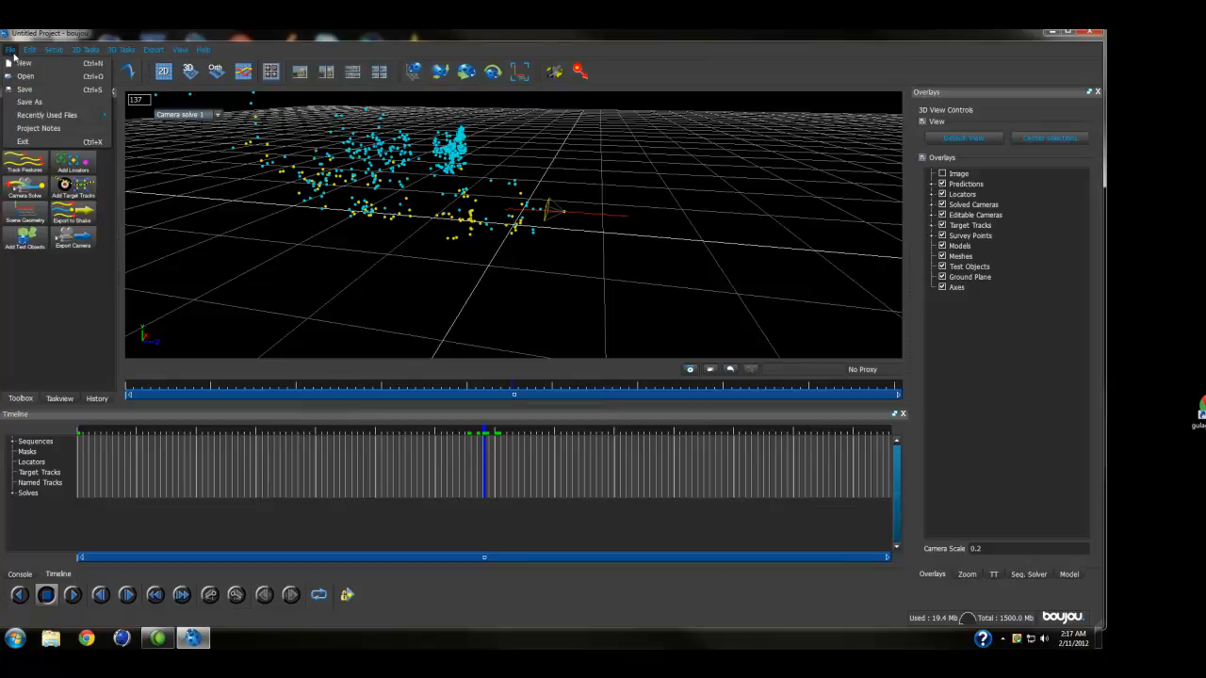
left_click(31, 103)
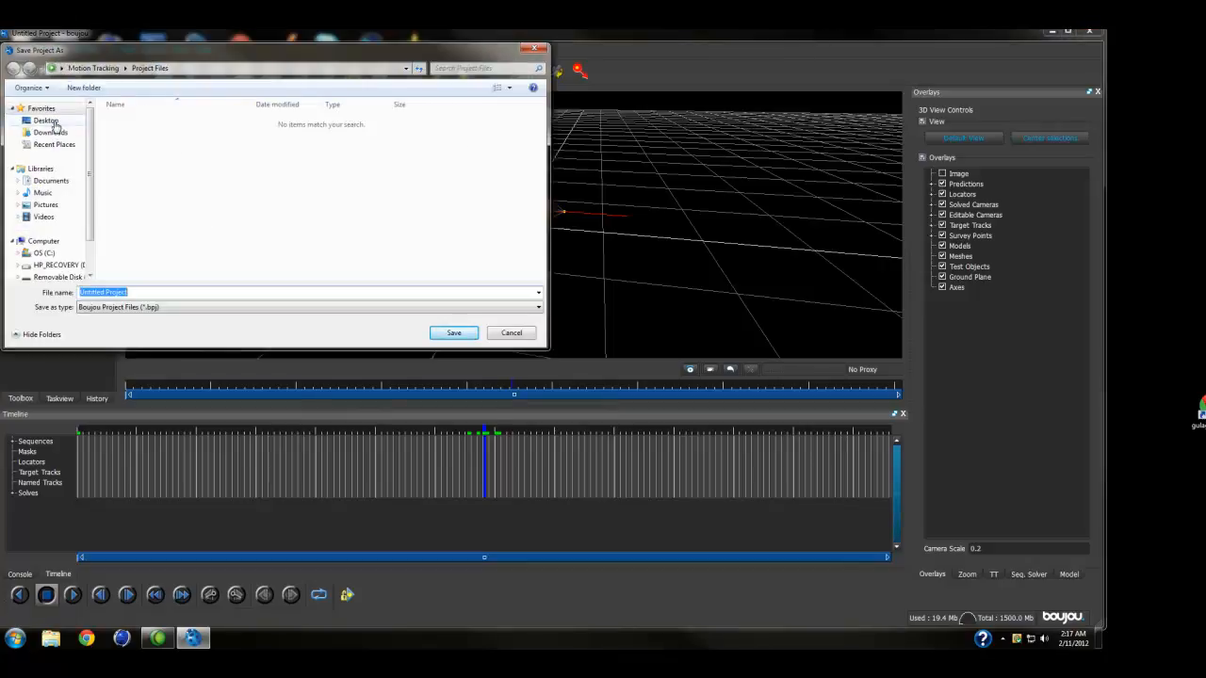
left_click(56, 125)
left_click(174, 182)
double_click(132, 121)
type("boujou")
key("Return")
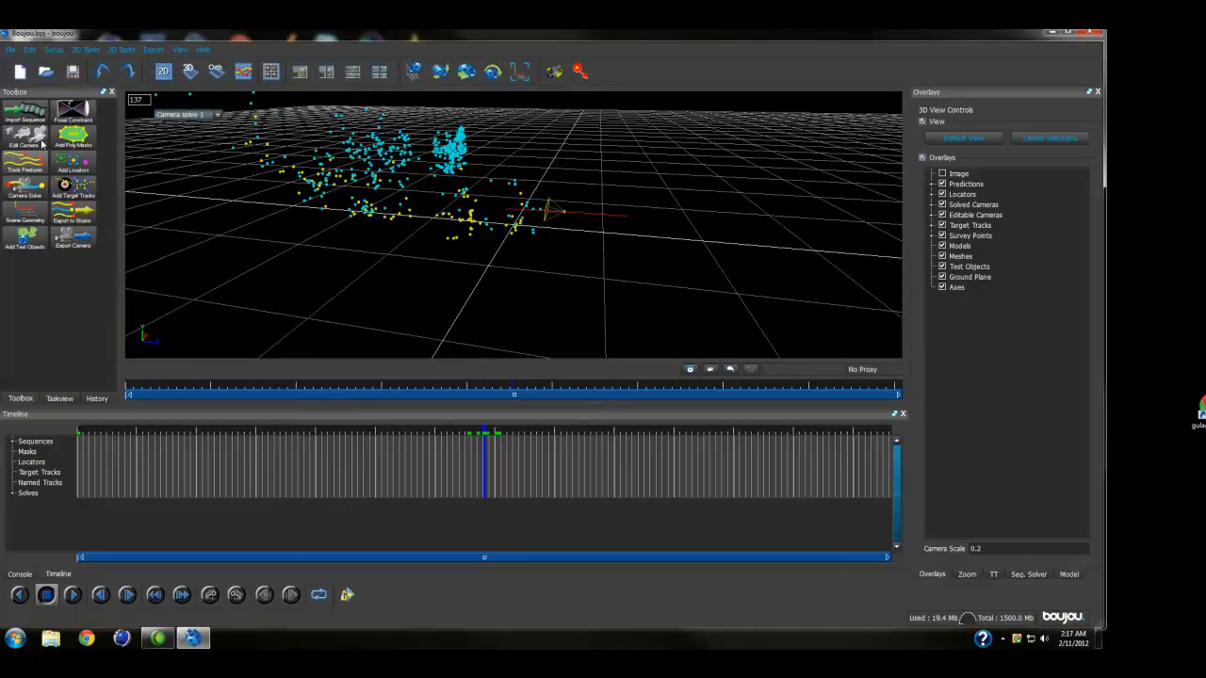
Step: Close boujou, switch to CINEMA 4D and open the exported C4D scene with the offered LightWave 3D import settings
left_click(1093, 33)
double_click(115, 57)
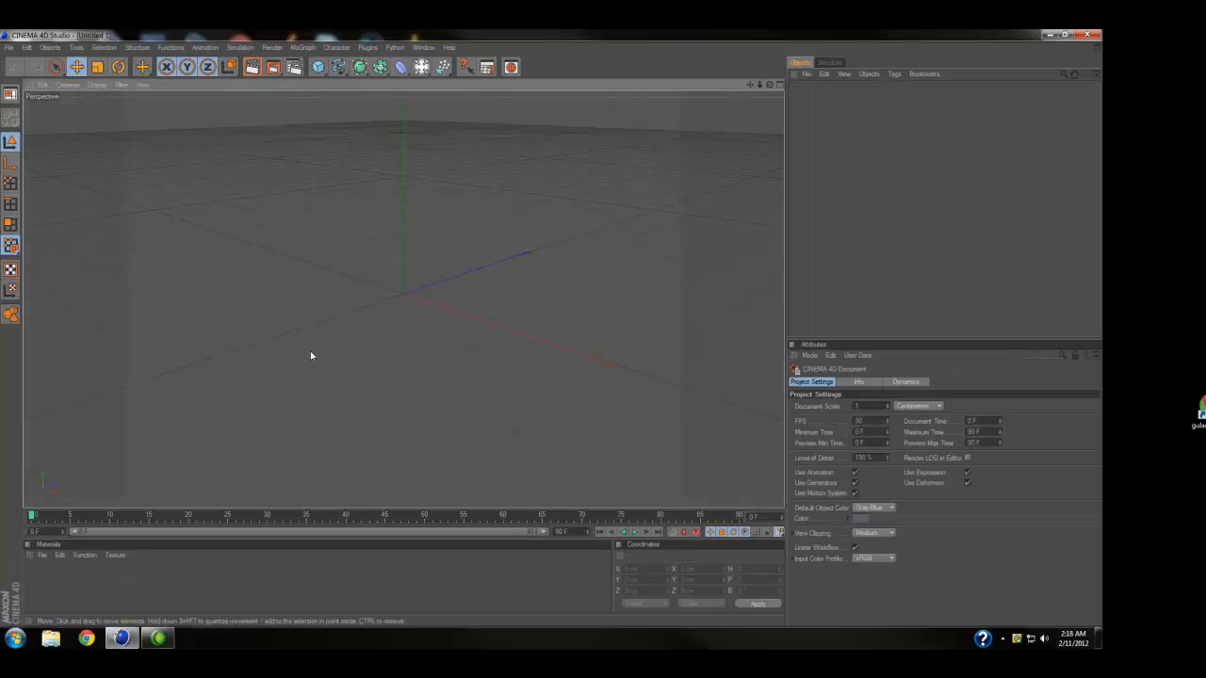
left_click(8, 47)
left_click(22, 77)
left_click(124, 133)
left_click(450, 334)
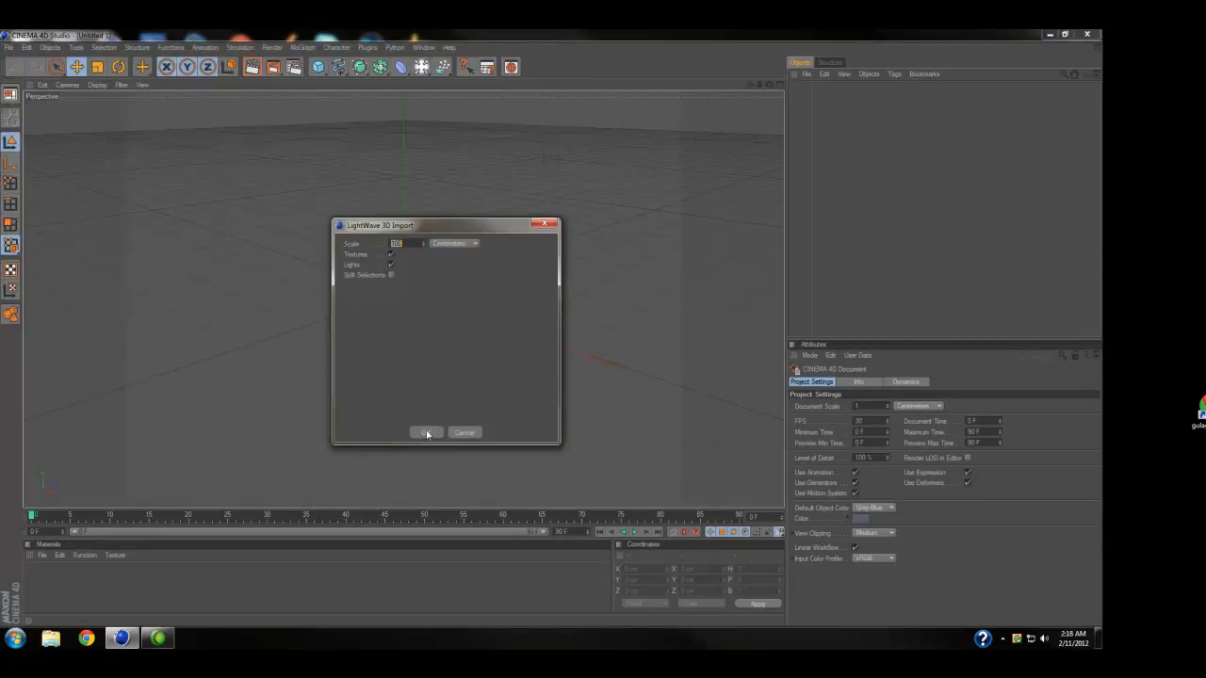
left_click(426, 430)
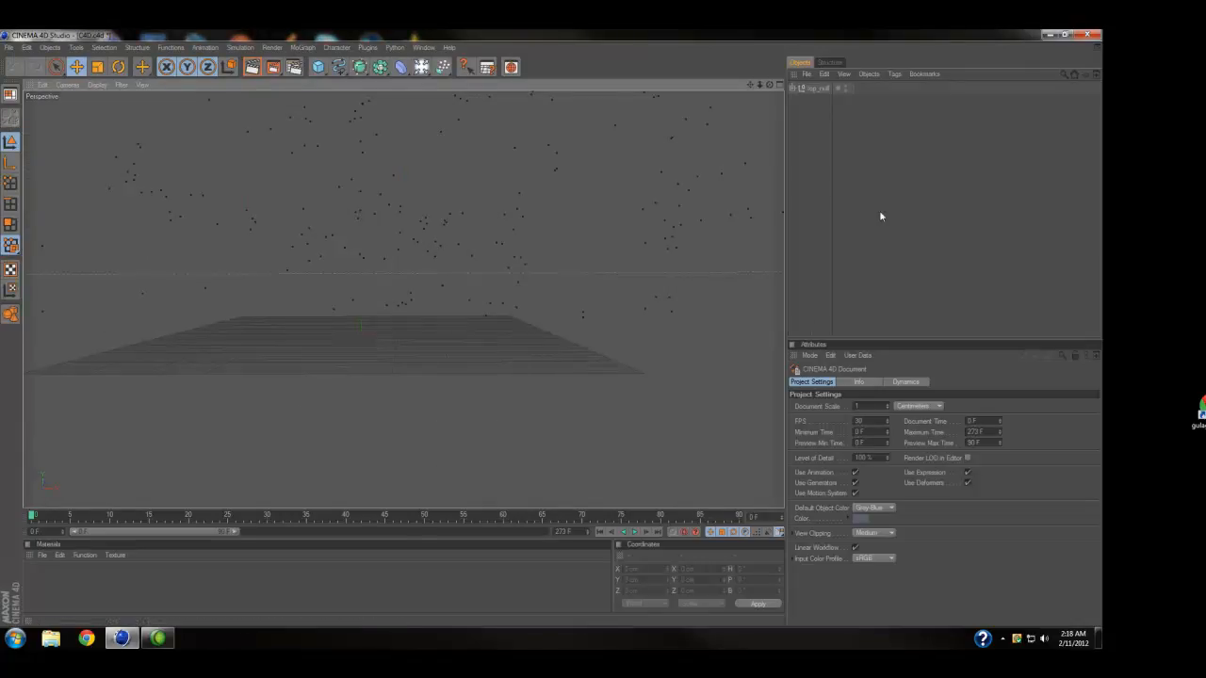
Step: Examine the display options and coordinates of the reference_points null inside top_null
left_click(829, 98)
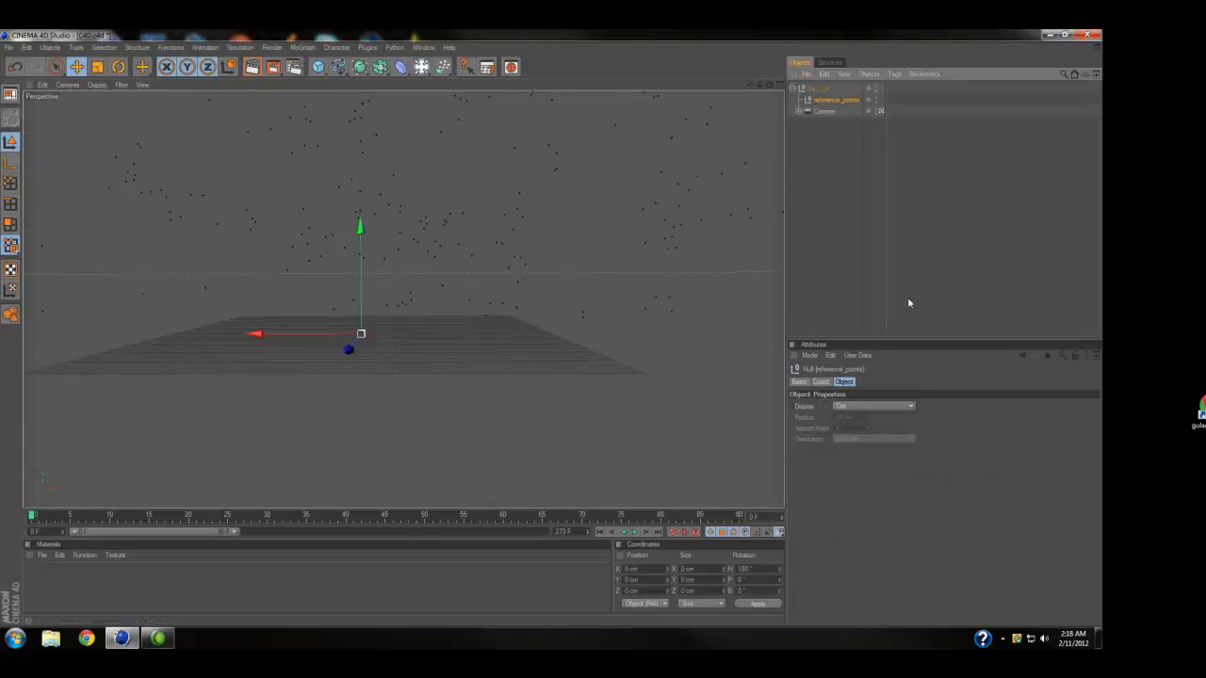
left_click(867, 409)
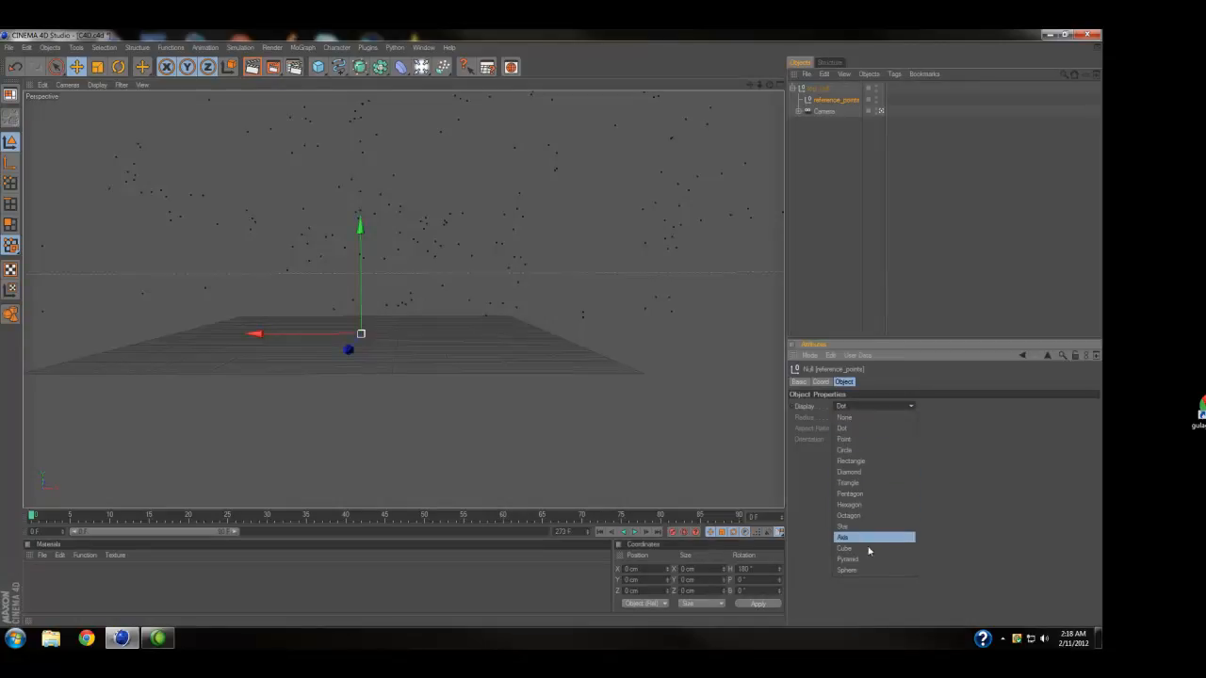
left_click(1006, 495)
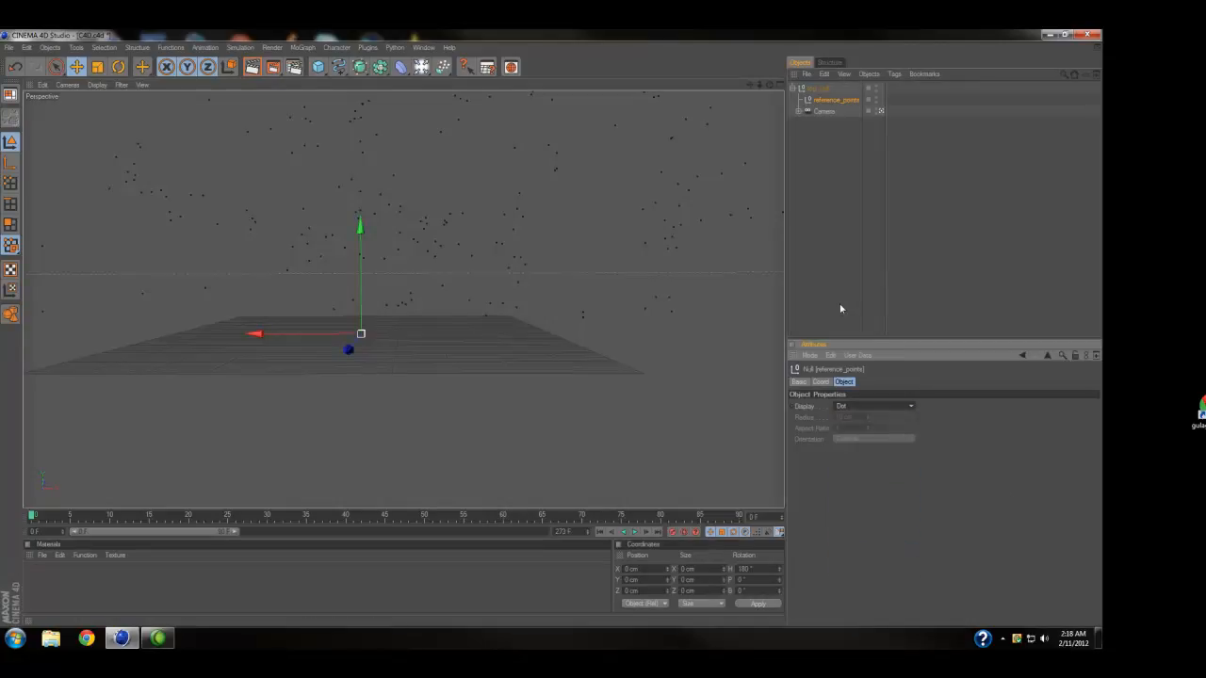
left_click(1030, 222)
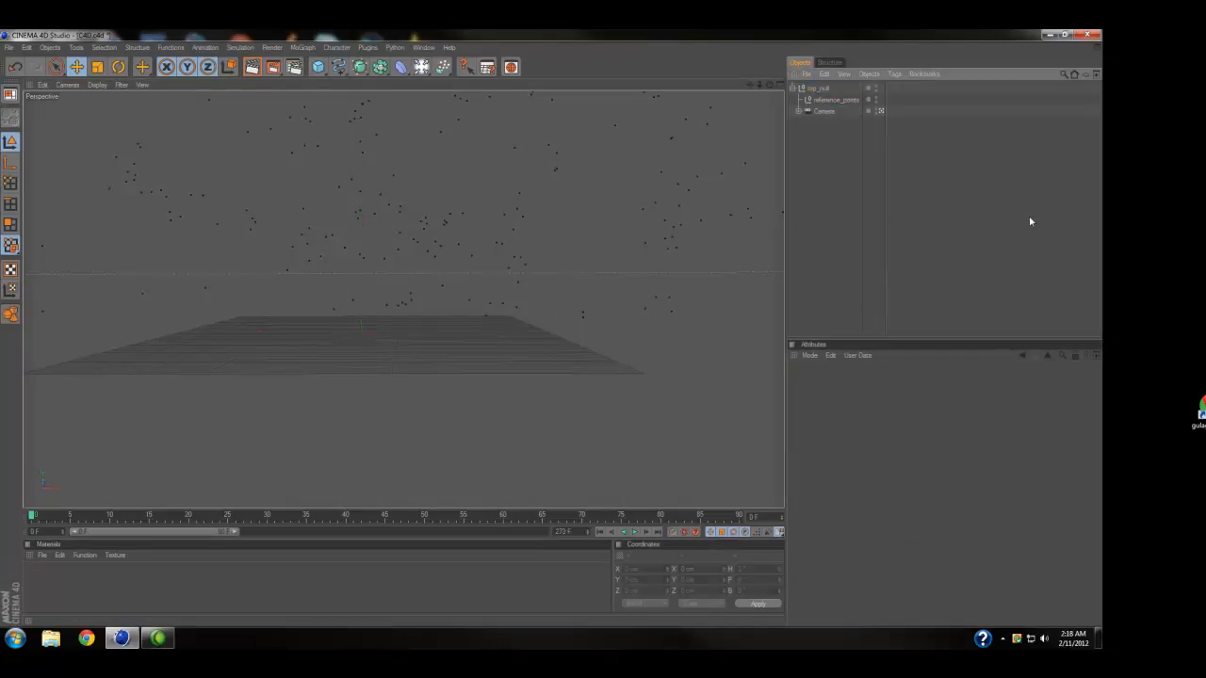
left_click(827, 100)
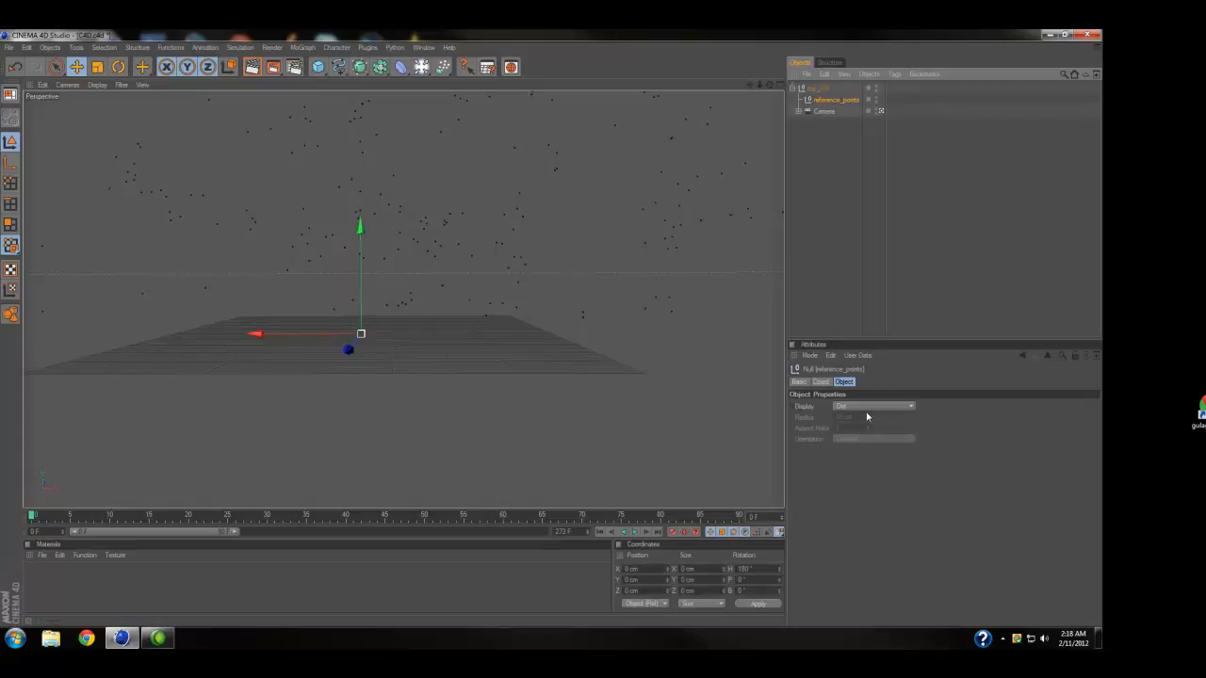
left_click(820, 381)
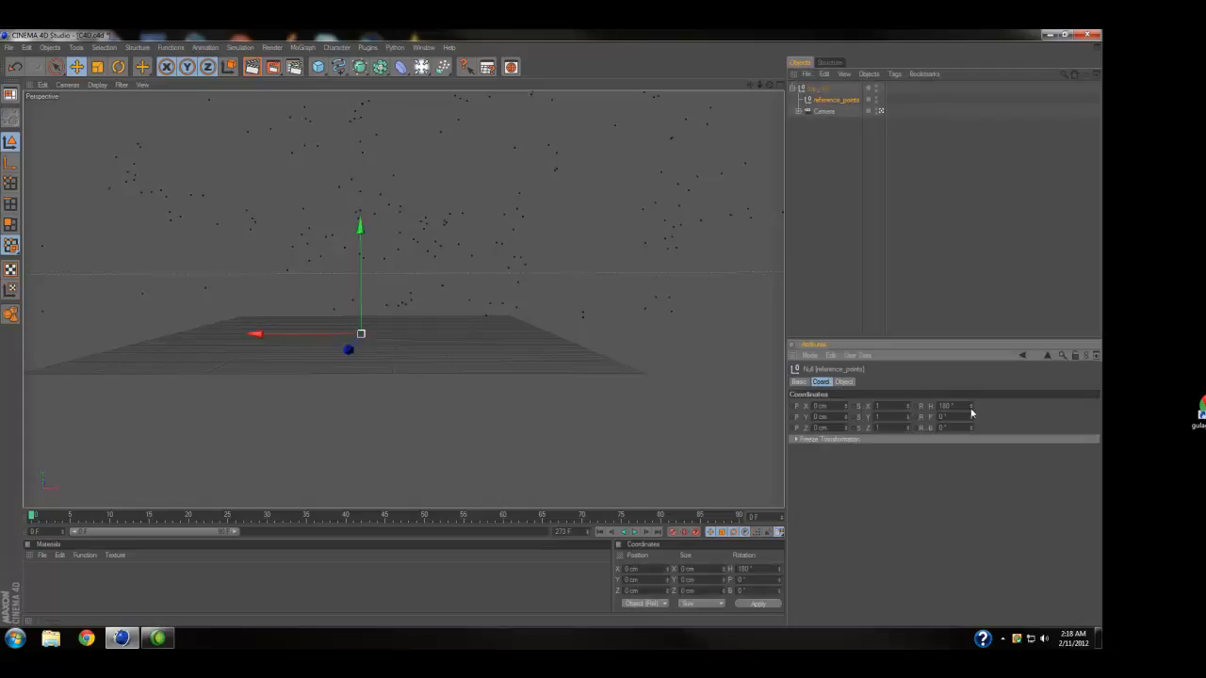
left_click(960, 322)
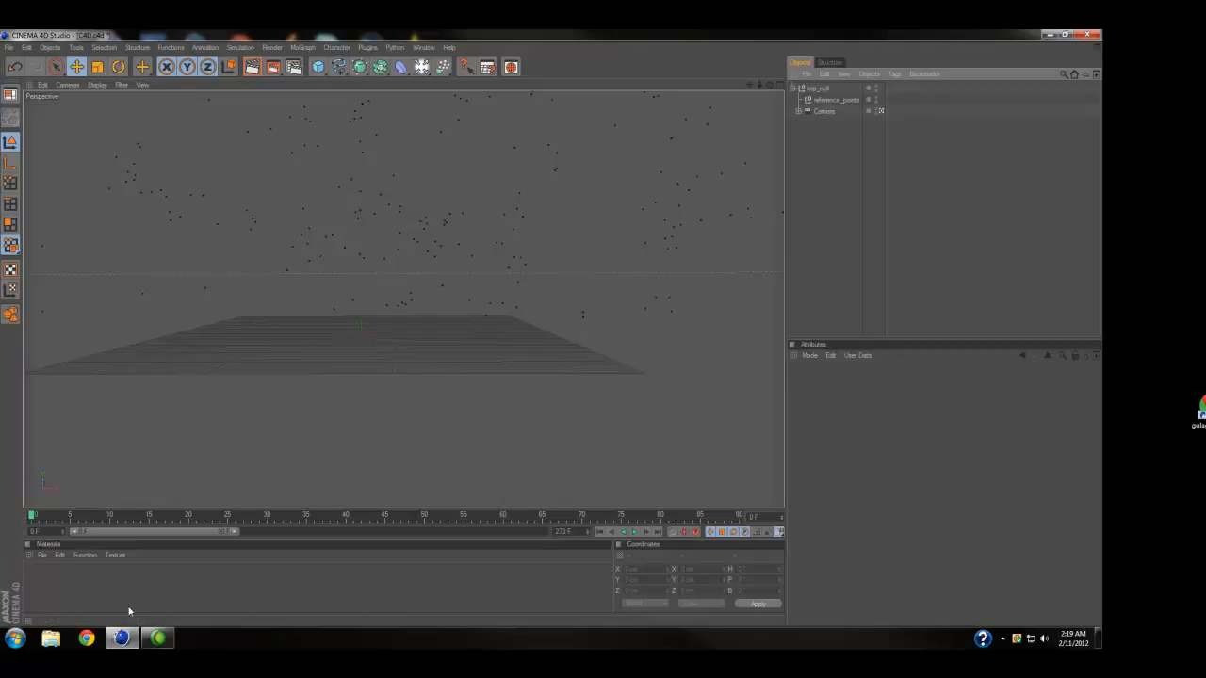
Step: Collapse the top_null hierarchy and add a Background object to the scene
left_click(793, 88)
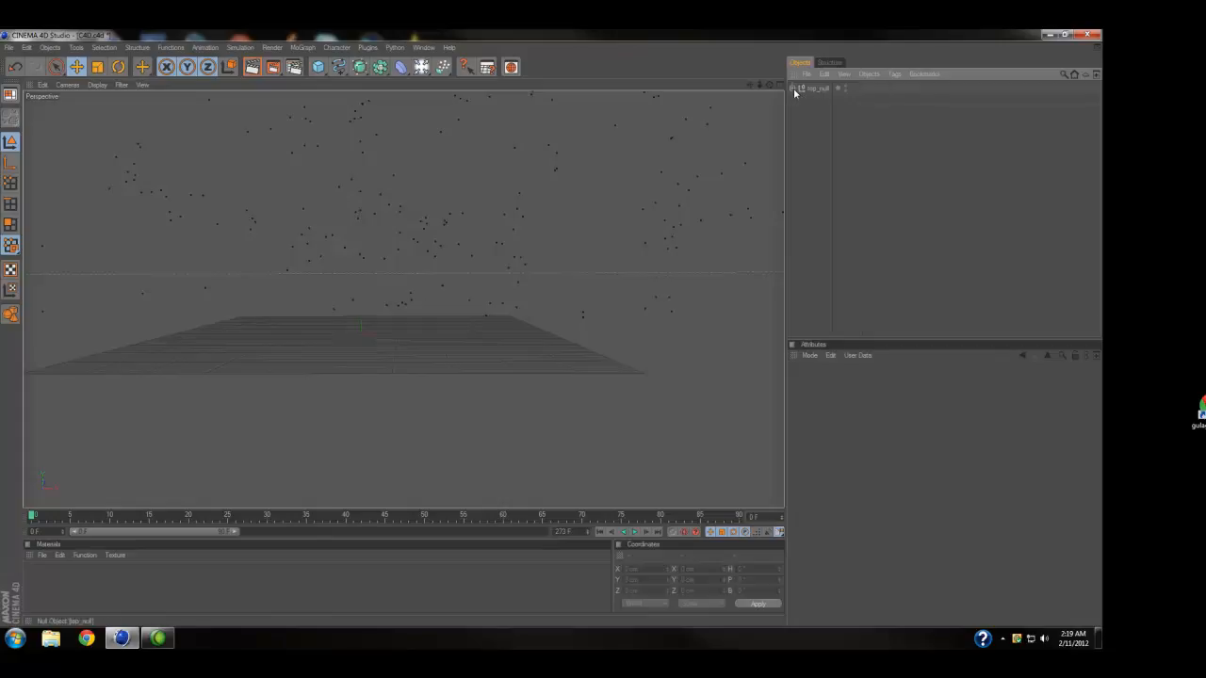
left_click_drag(421, 66, 546, 200)
left_click(43, 556)
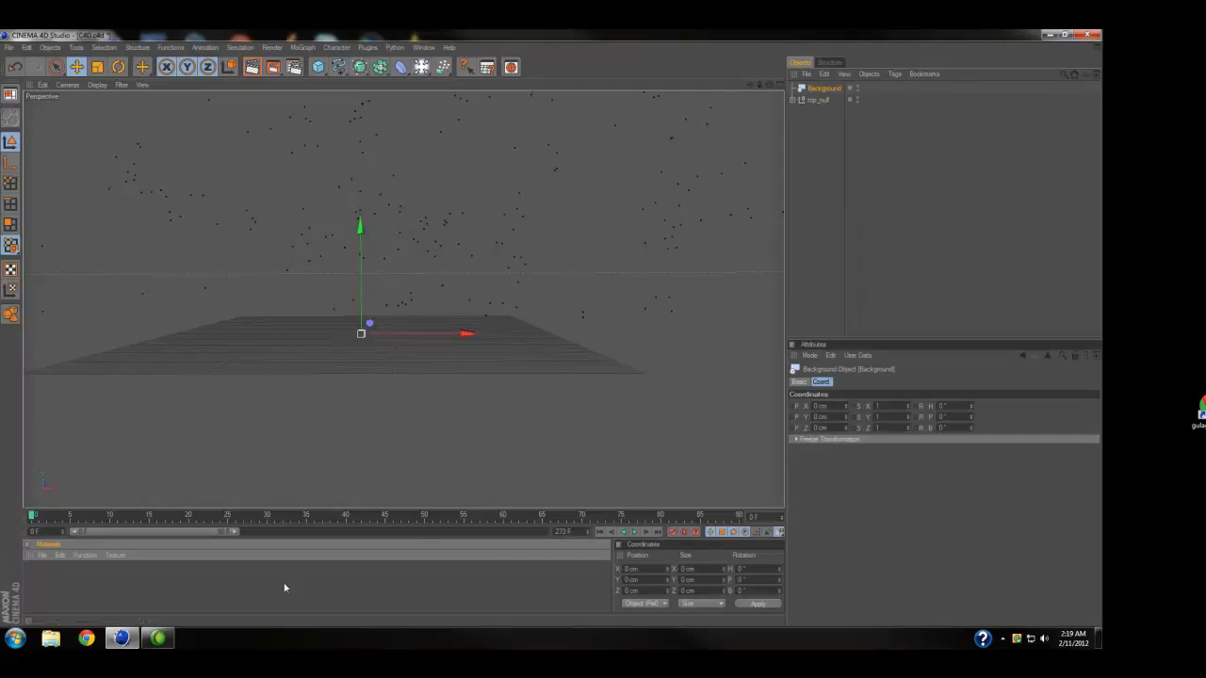
Step: Try to load the Resistance Example video from the Project Files folder of Motion Tracking into CINEMA 4D
left_click(121, 638)
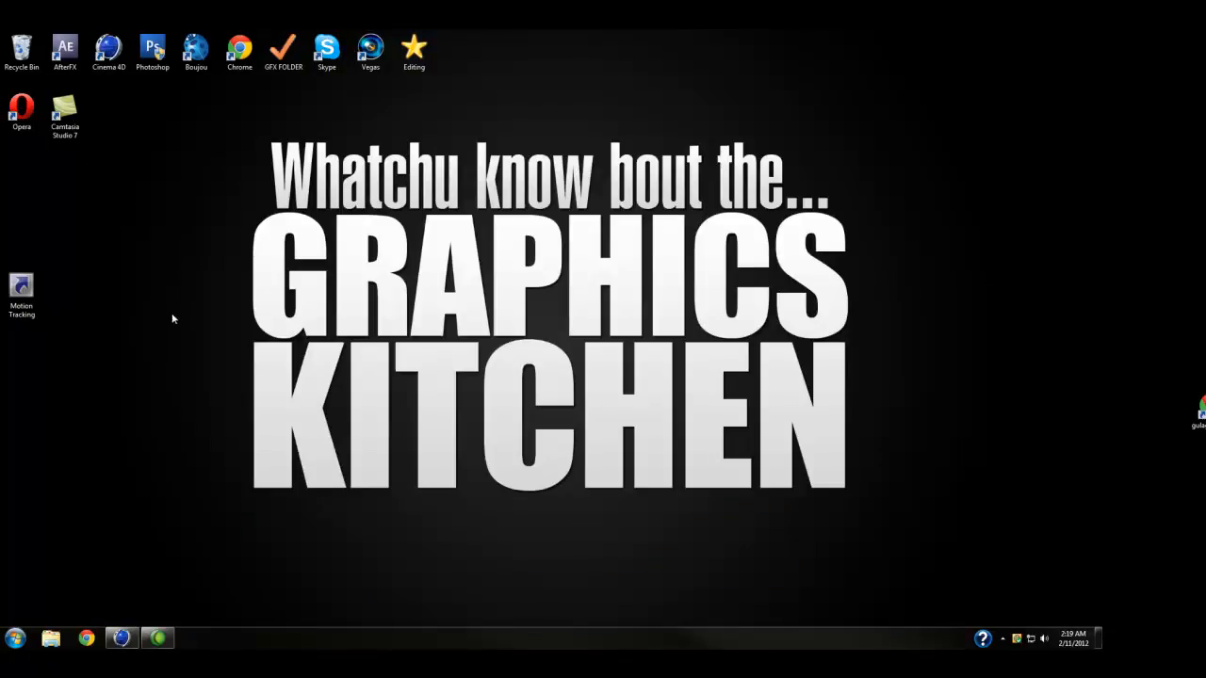
double_click(6, 294)
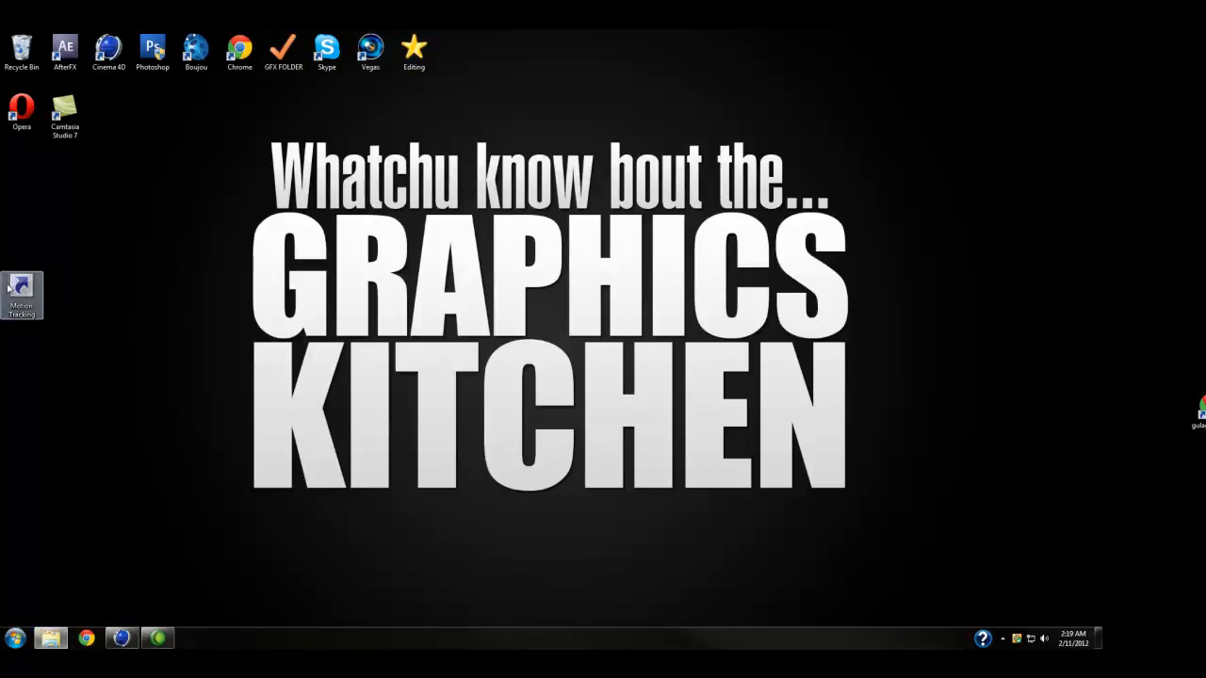
double_click(542, 226)
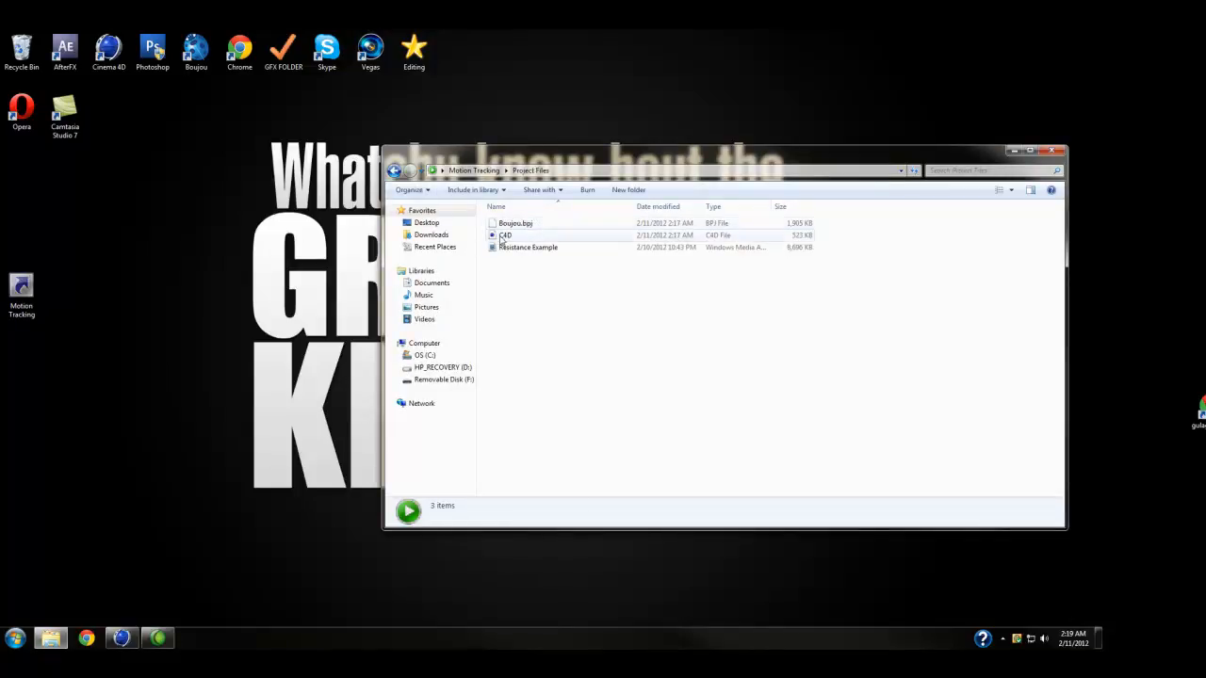
left_click_drag(535, 249, 123, 591)
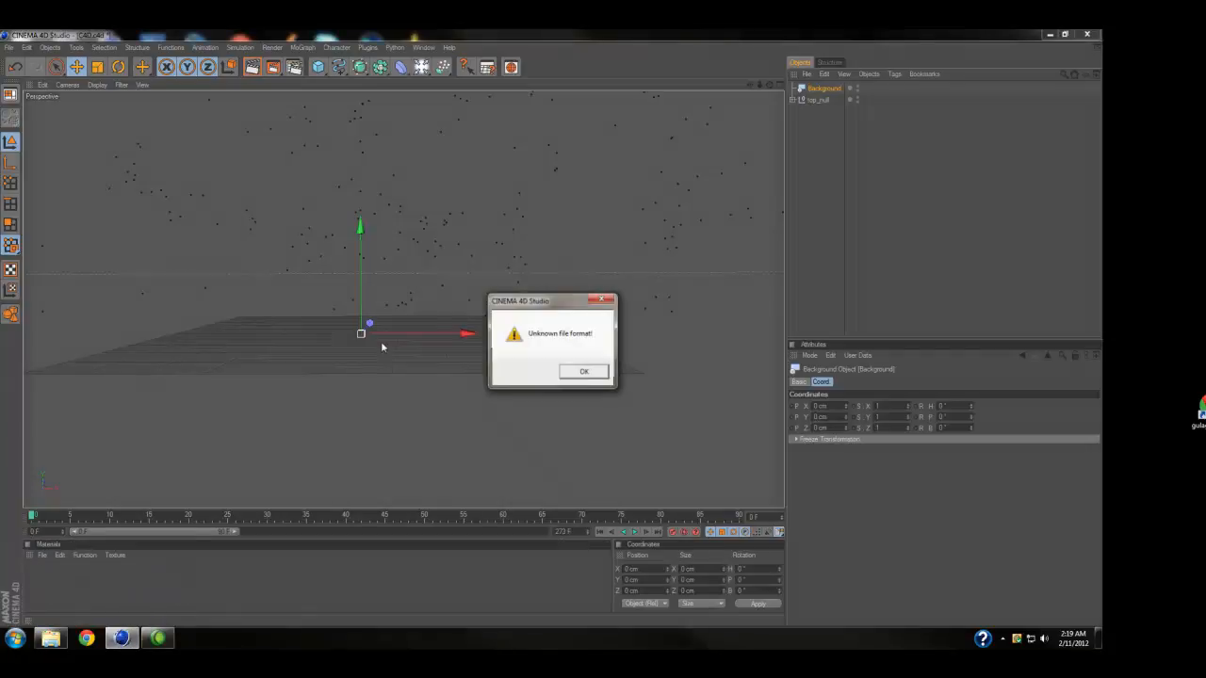
left_click(580, 372)
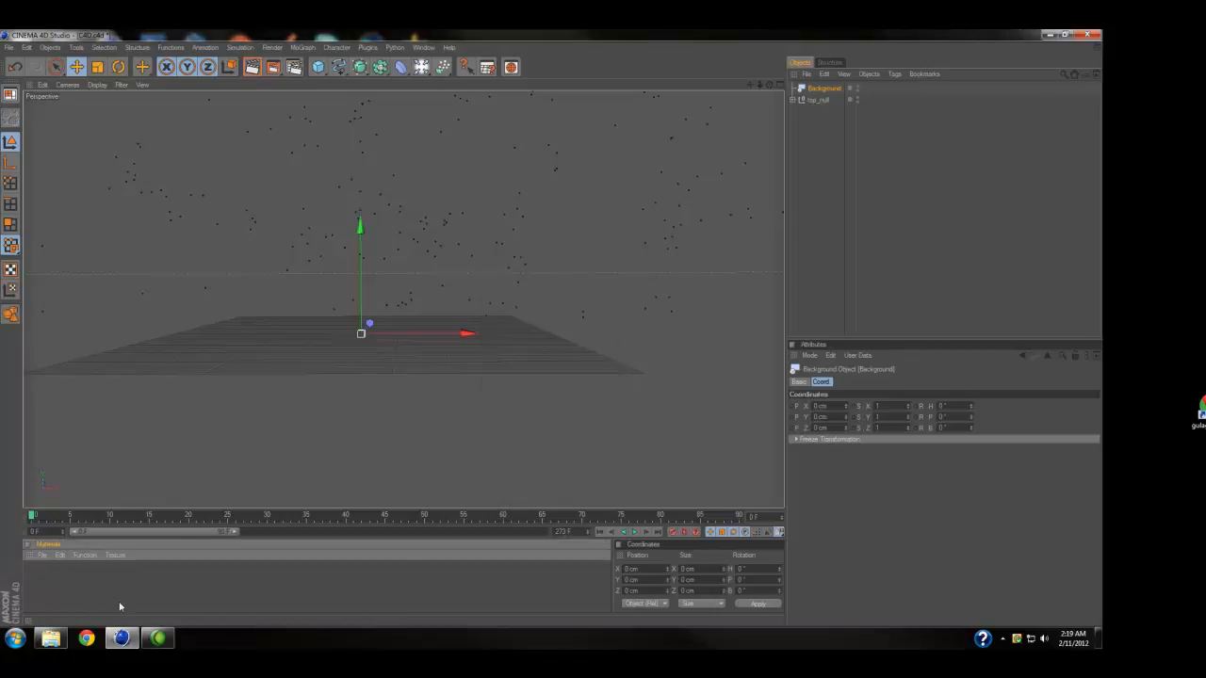
Step: Create a new material and load Seq_00000.jpg from Motion Tracking's Sequence folder as its color texture, without copying it to the document location
left_click(39, 555)
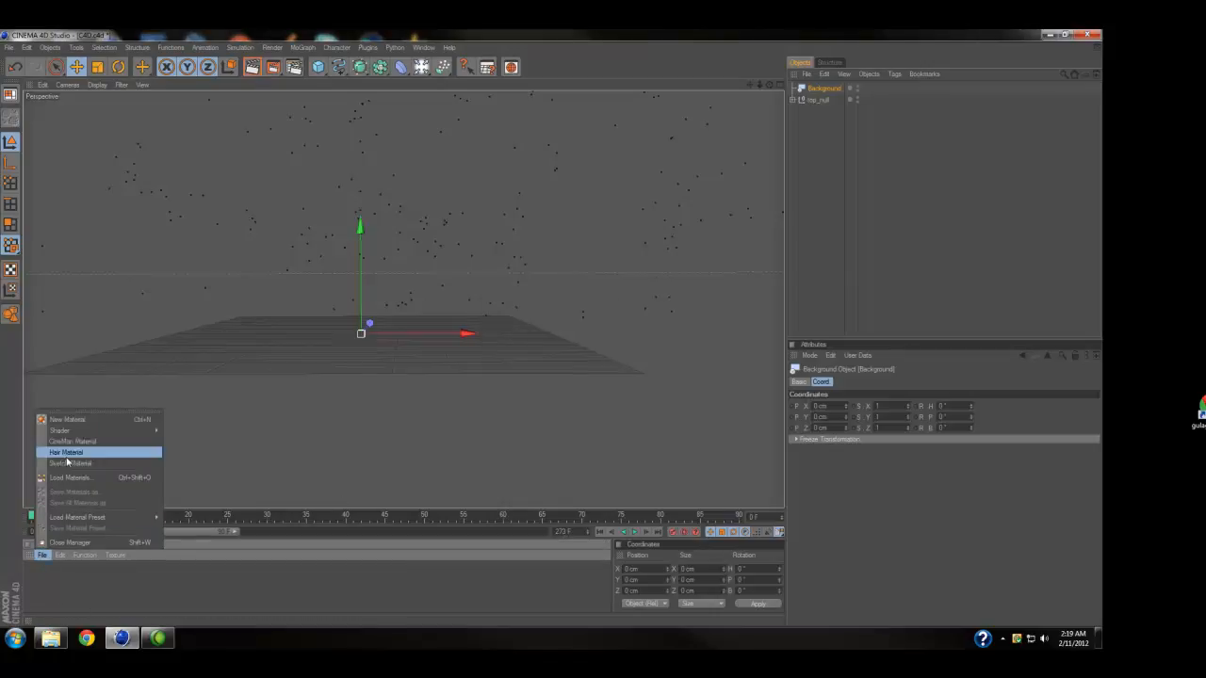
left_click(58, 420)
double_click(36, 579)
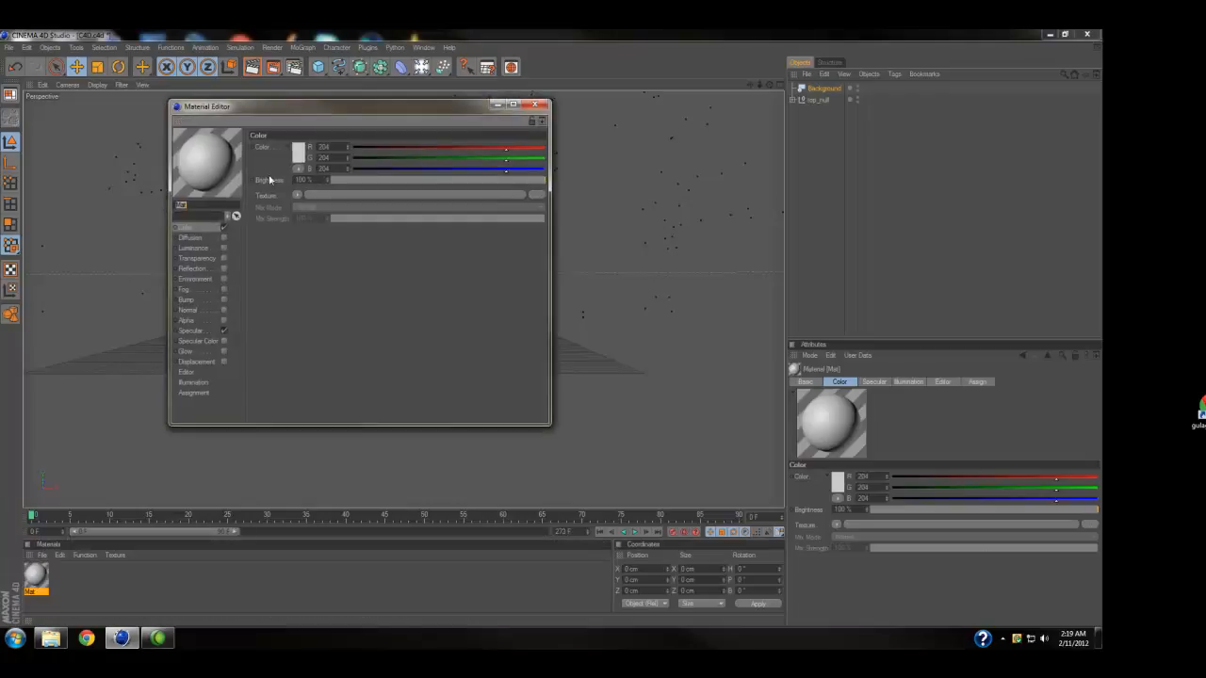
left_click(296, 195)
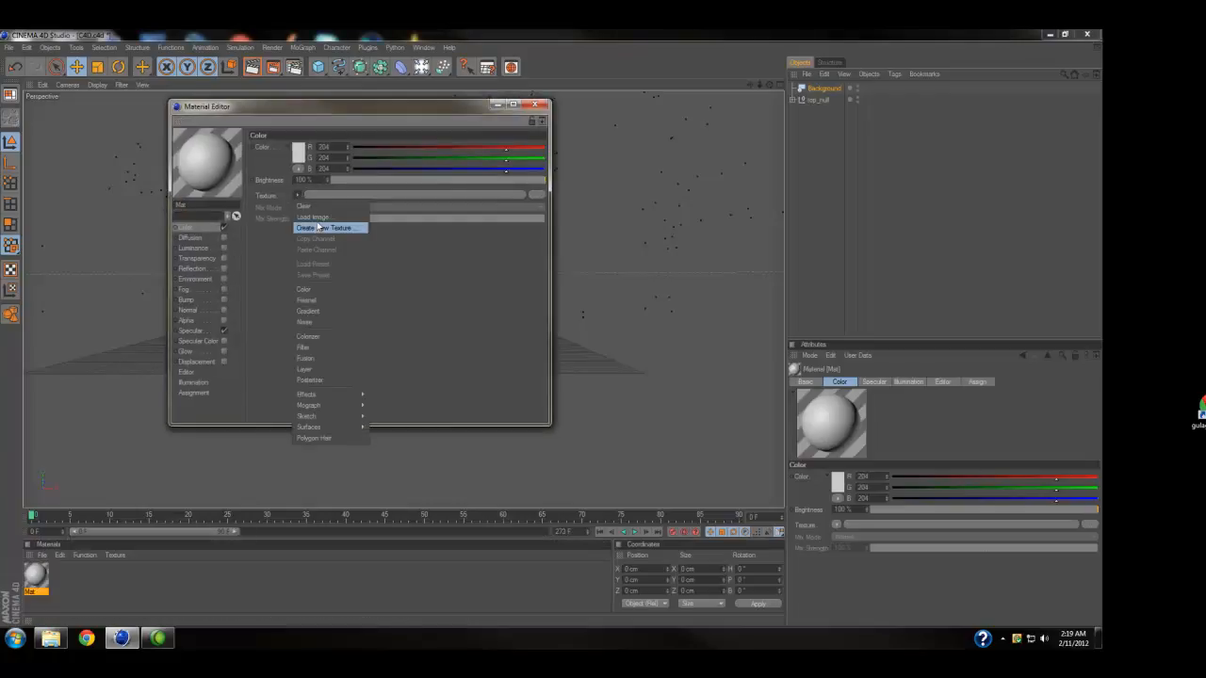
left_click(319, 225)
left_click(306, 203)
left_click(619, 406)
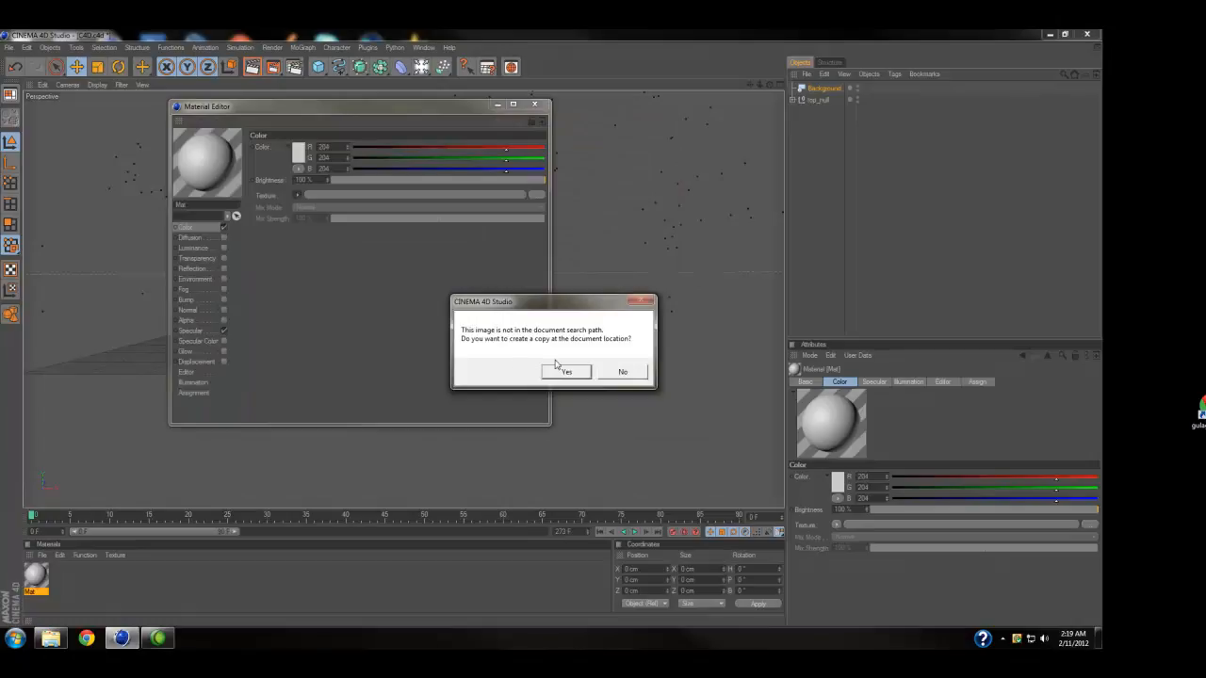
left_click(621, 372)
Step: Calculate the movie frame range in the color texture's animation settings, using Simple mode and Exact Second timing
left_click(313, 218)
left_click(326, 132)
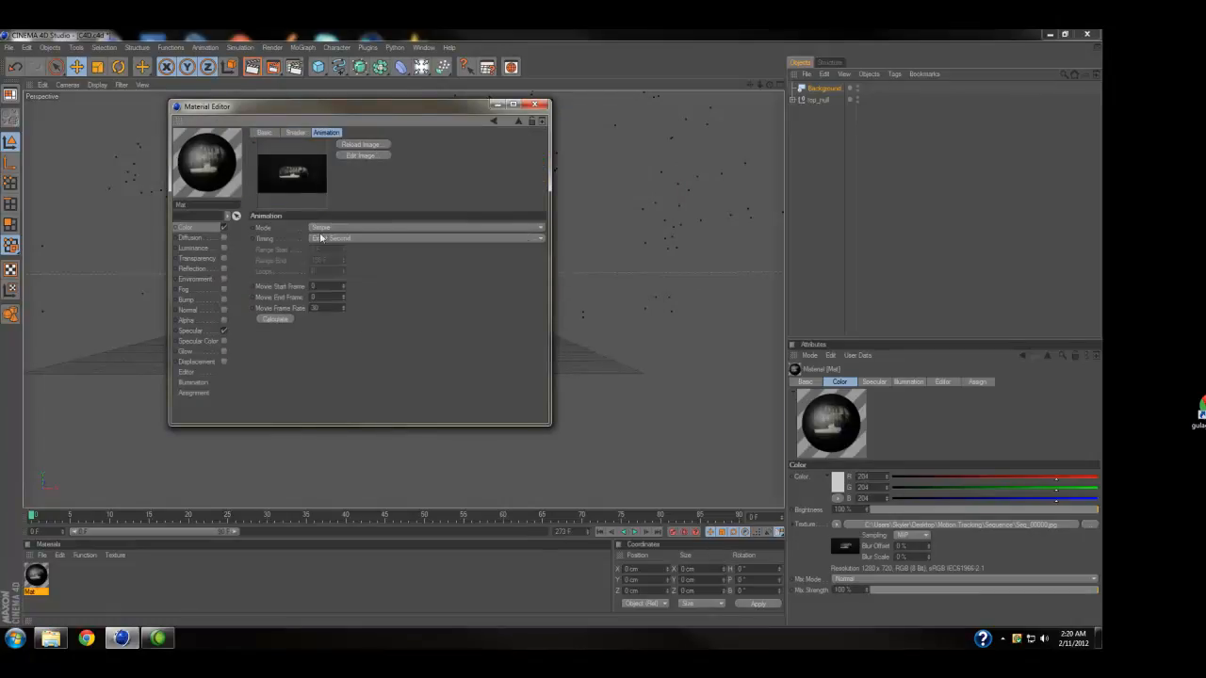
left_click(347, 240)
left_click(366, 250)
left_click(363, 237)
left_click(363, 260)
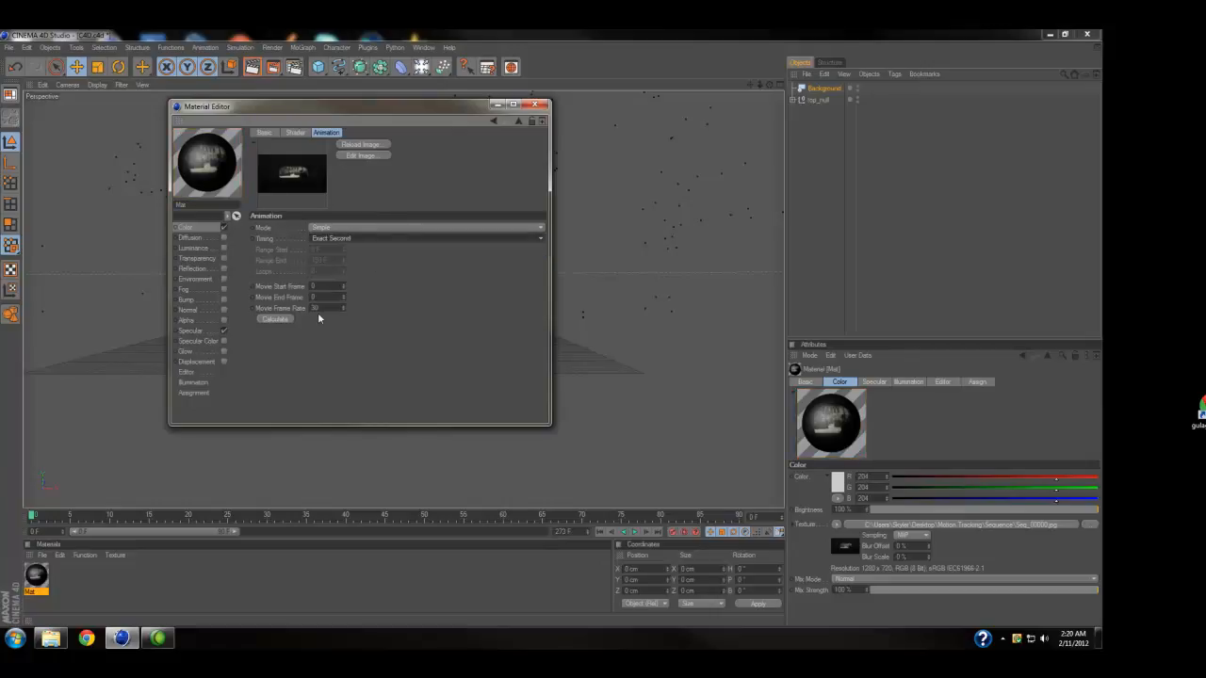
left_click(275, 319)
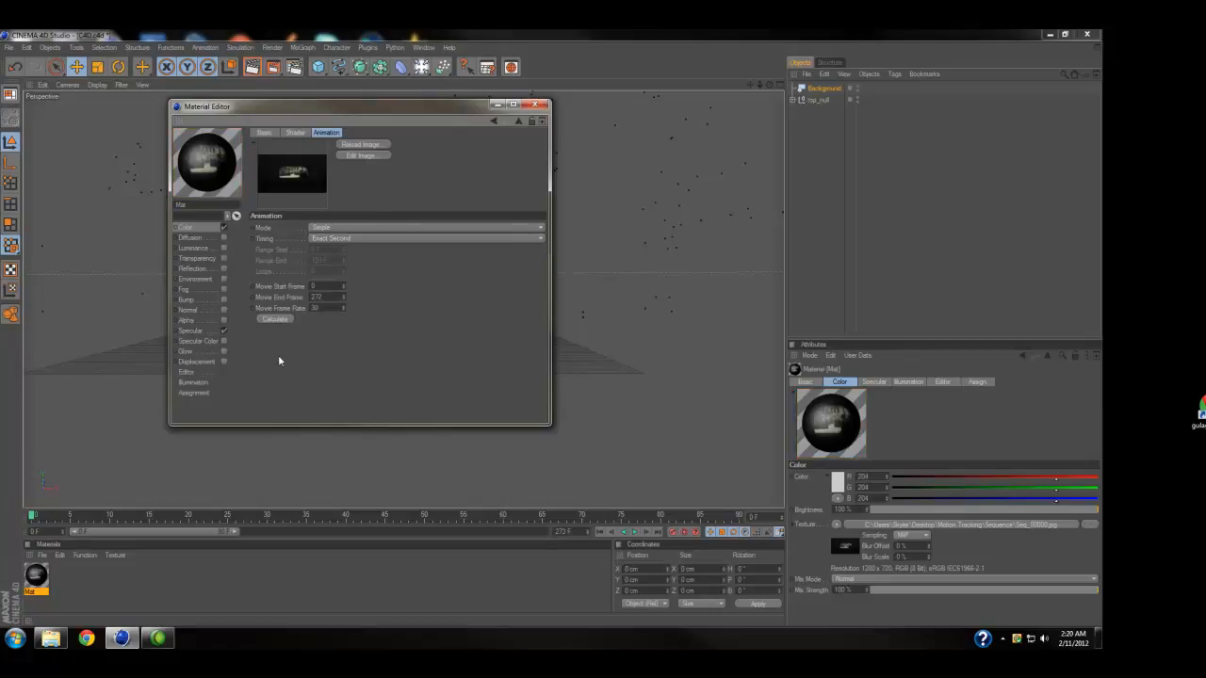
Step: Switch the material's Specular channel off and back on, and close the material editor
left_click(210, 331)
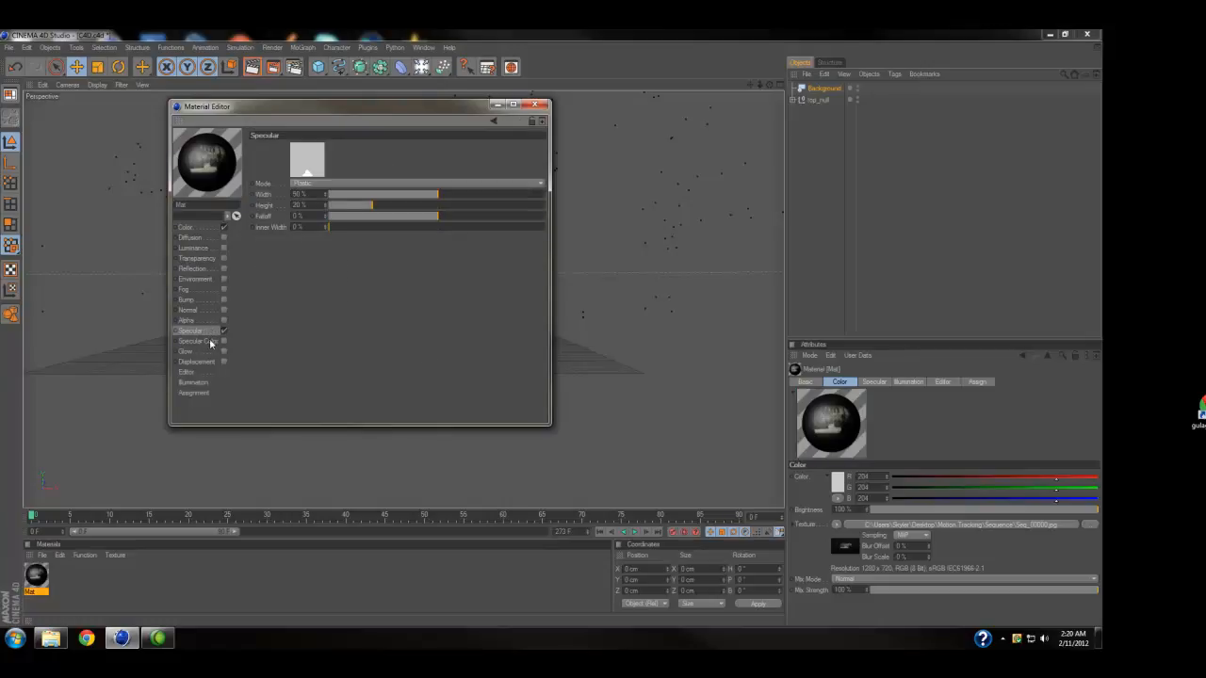
left_click(223, 331)
left_click(223, 331)
left_click(536, 105)
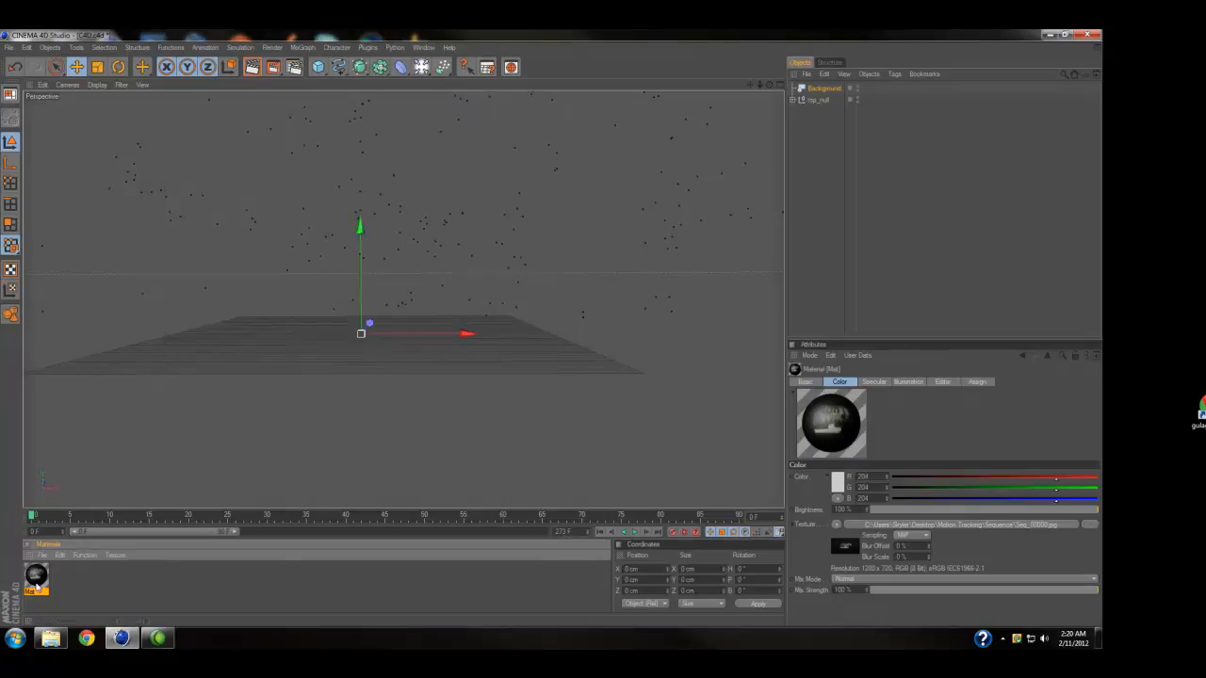